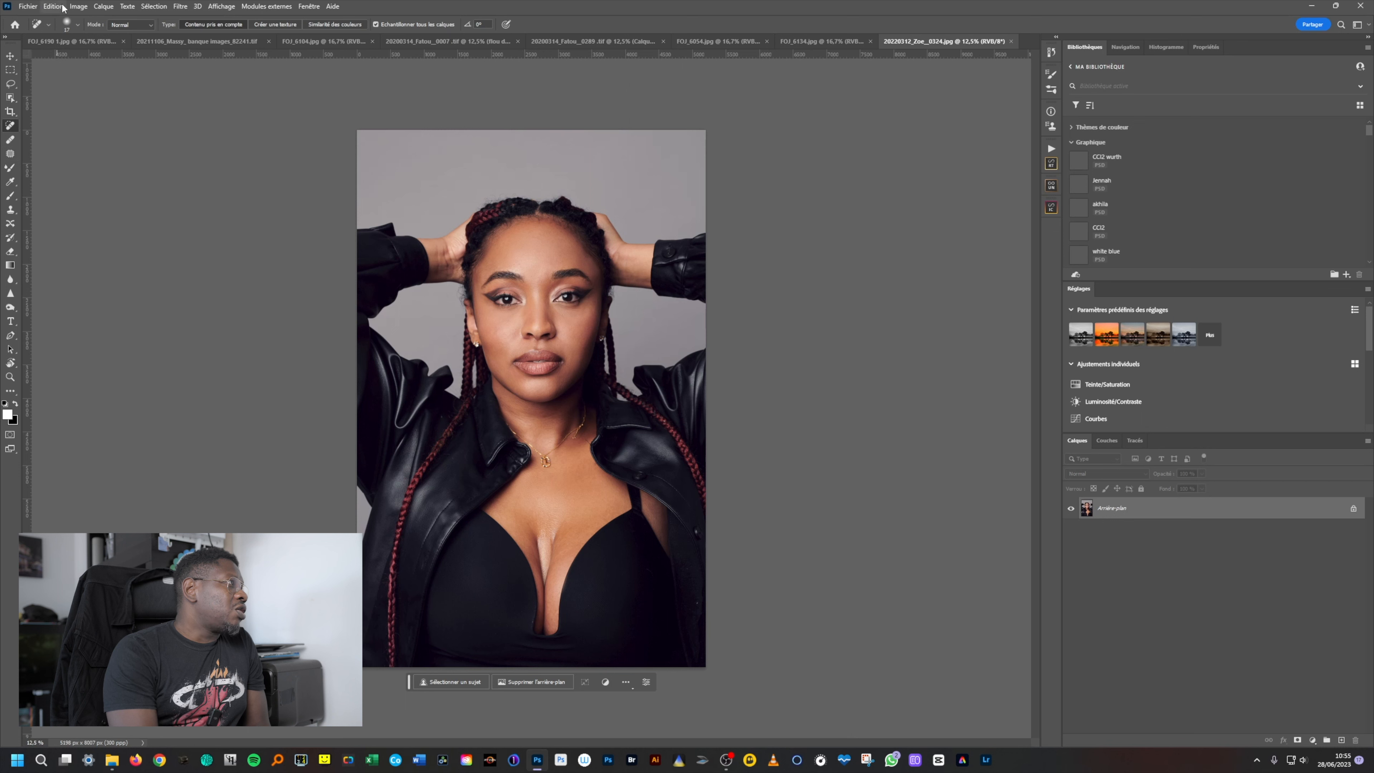
pyautogui.click(81, 7)
pyautogui.moveTo(53, 7)
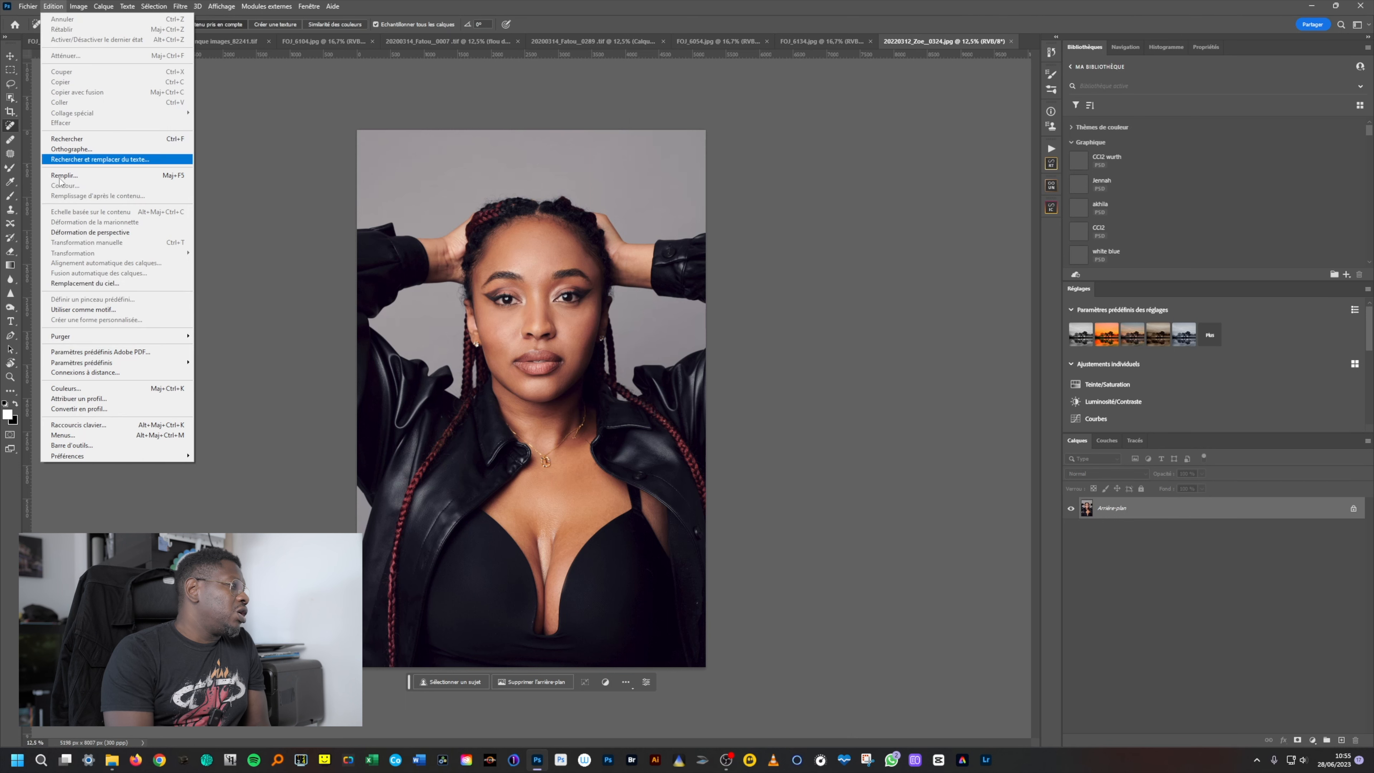
pyautogui.click(102, 426)
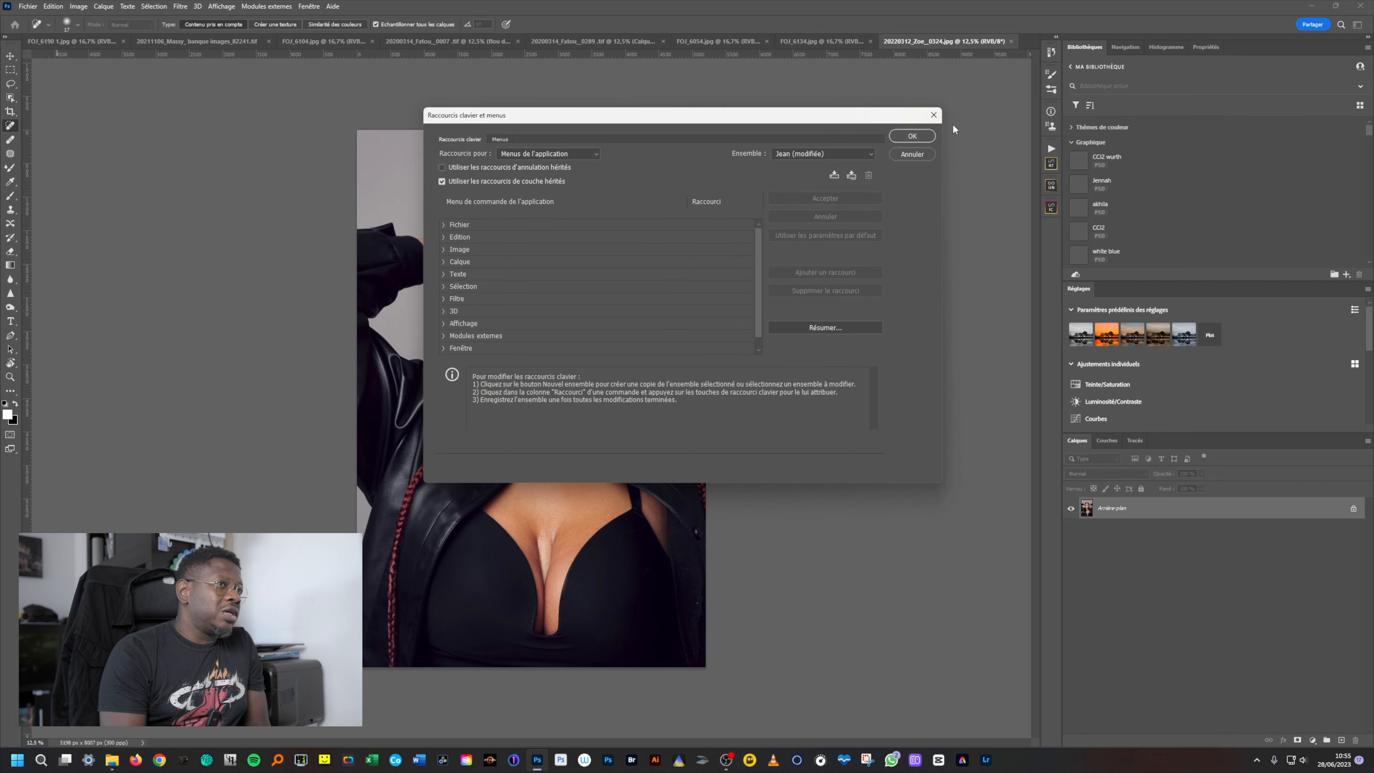
pyautogui.click(933, 115)
# Step: Customize the toolbar by moving Outil Supprimer from the extra tools into its own group above Outil Correcteur localisé, and activate it
pyautogui.click(80, 7)
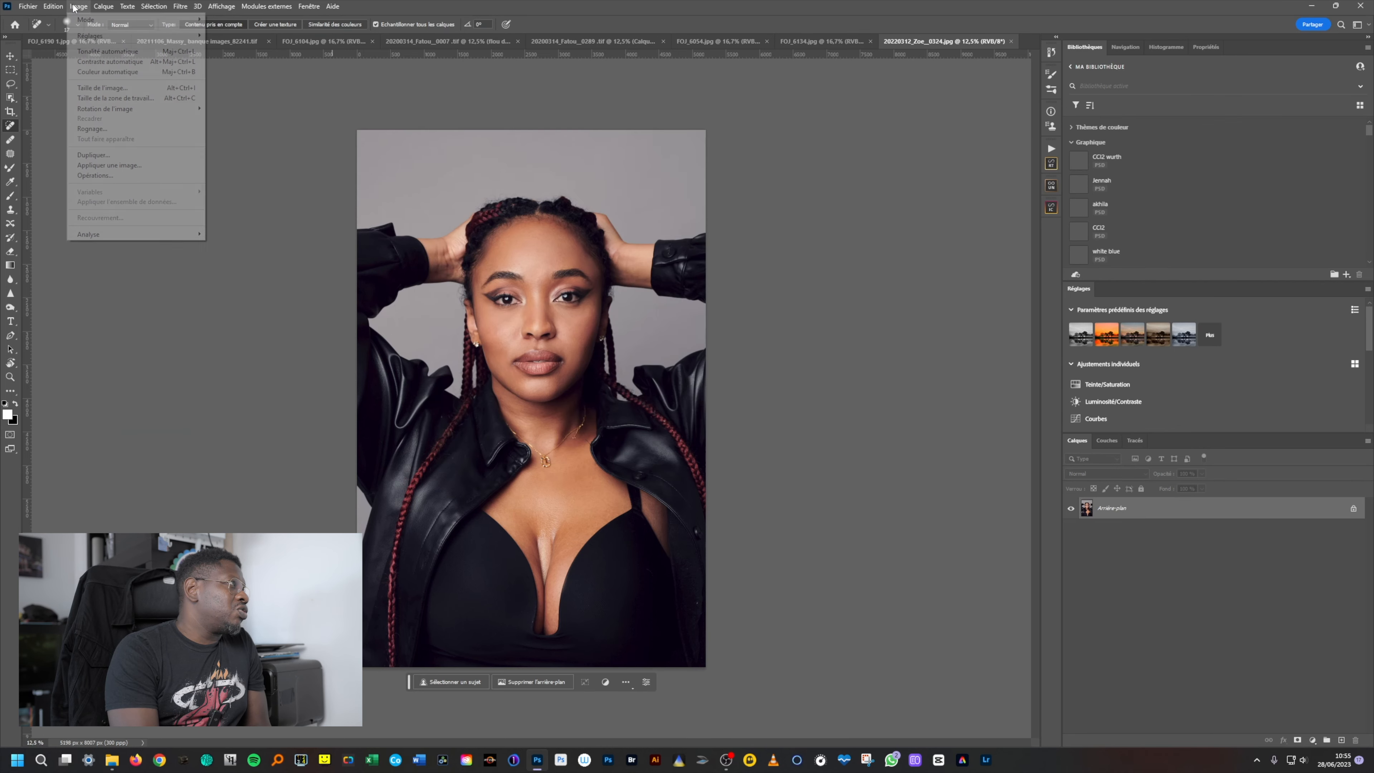
pyautogui.moveTo(53, 7)
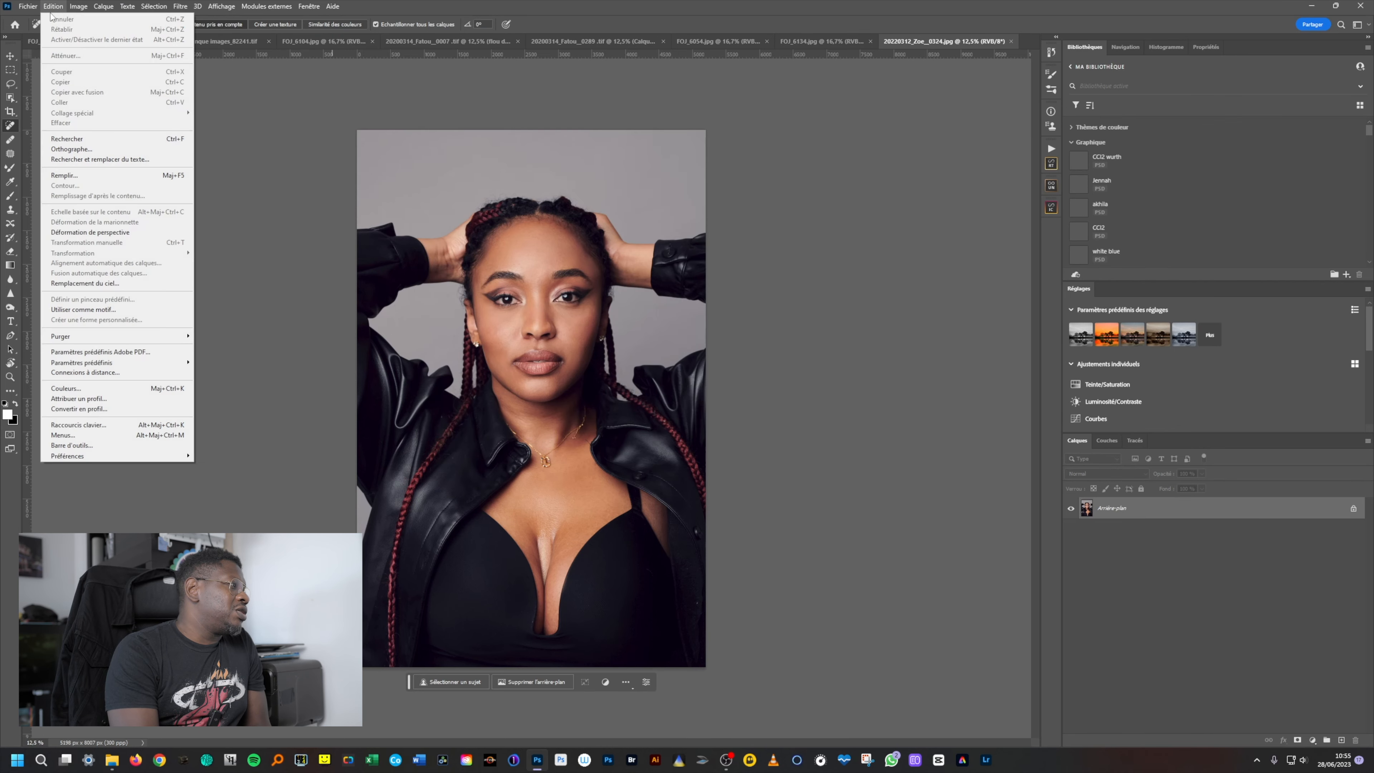
pyautogui.click(90, 449)
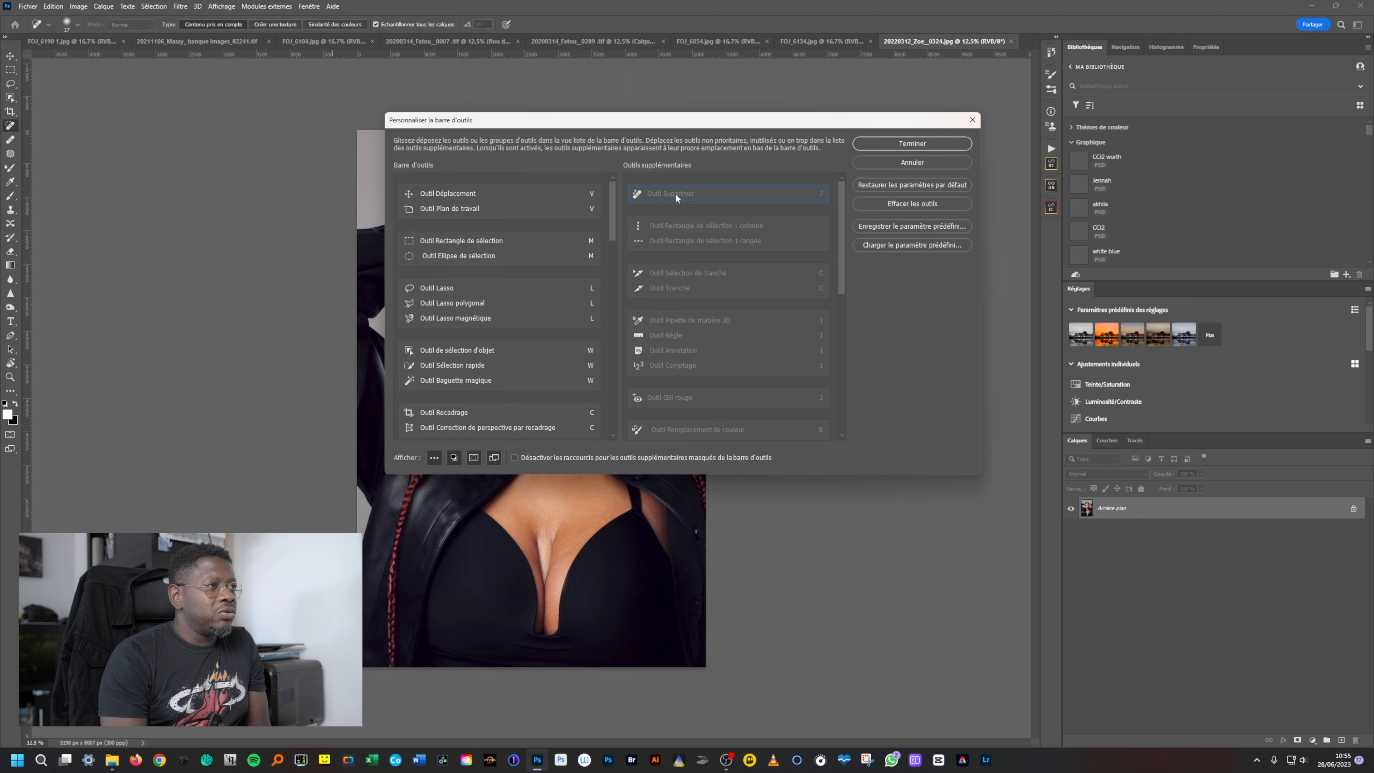
pyautogui.moveTo(674, 192); pyautogui.dragTo(611, 263)
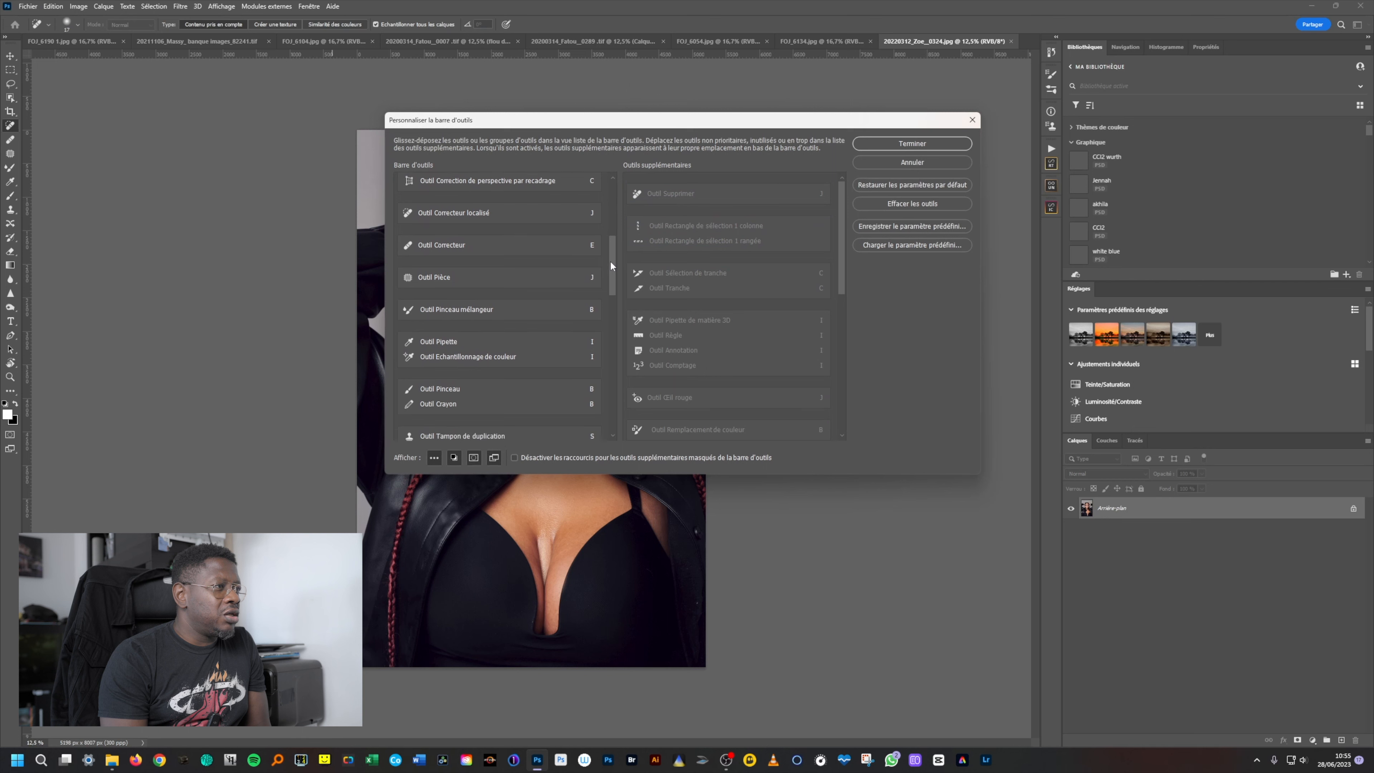
pyautogui.moveTo(674, 190); pyautogui.dragTo(506, 202)
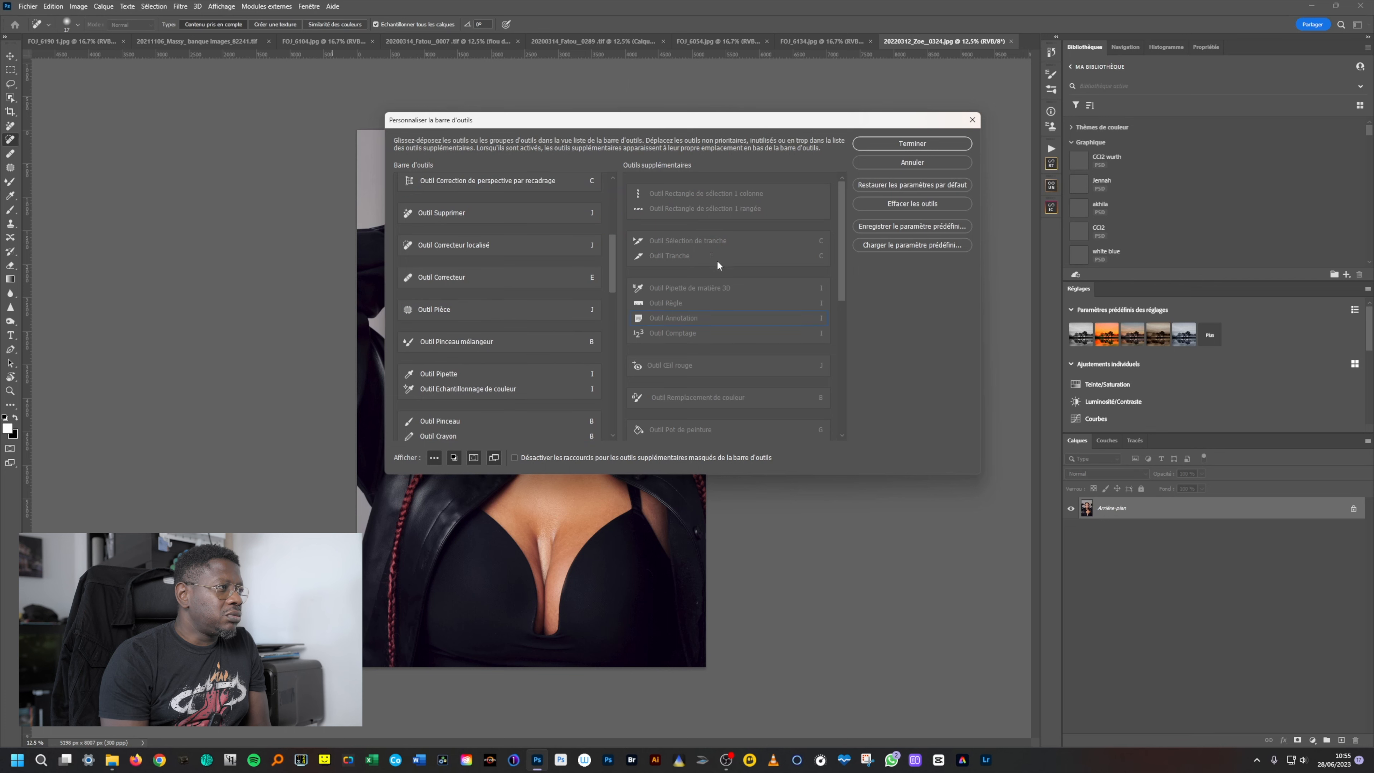
pyautogui.click(912, 145)
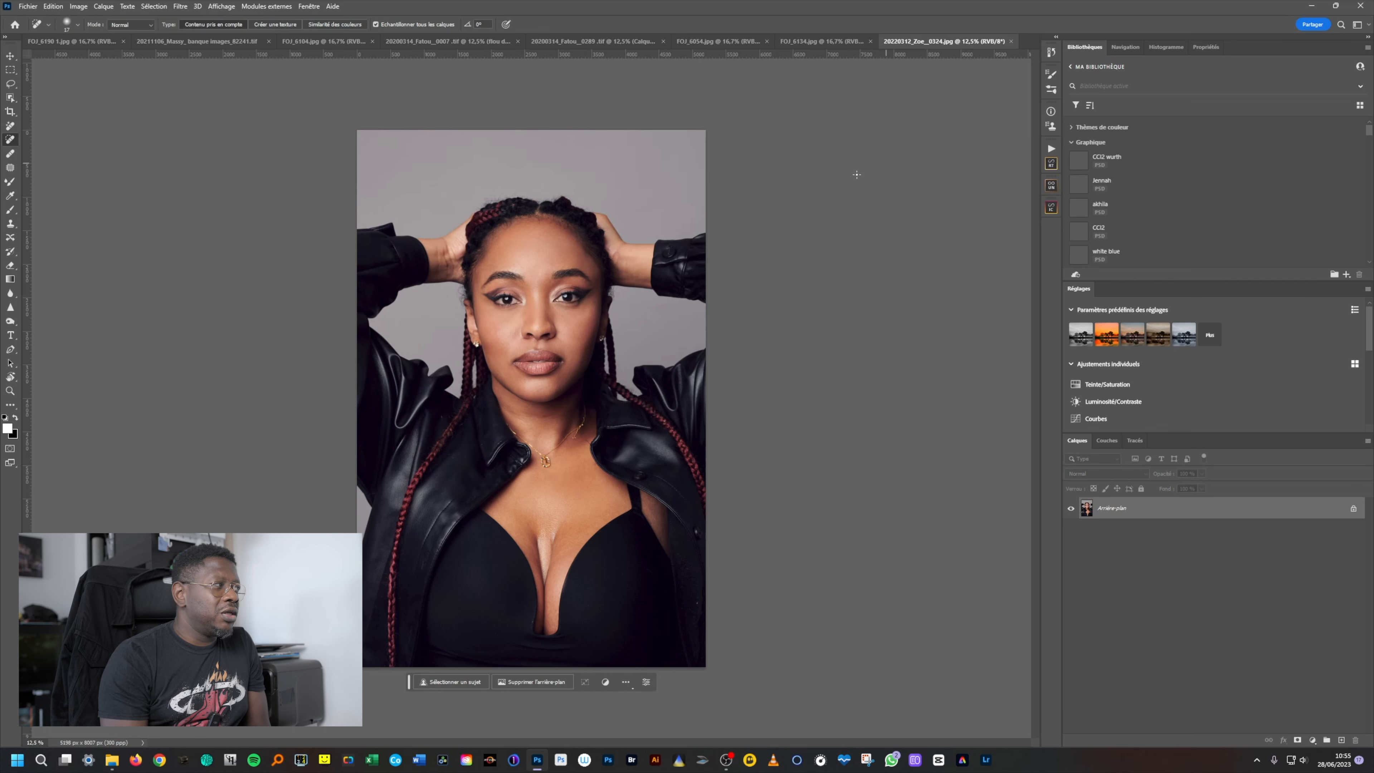
pyautogui.click(12, 128)
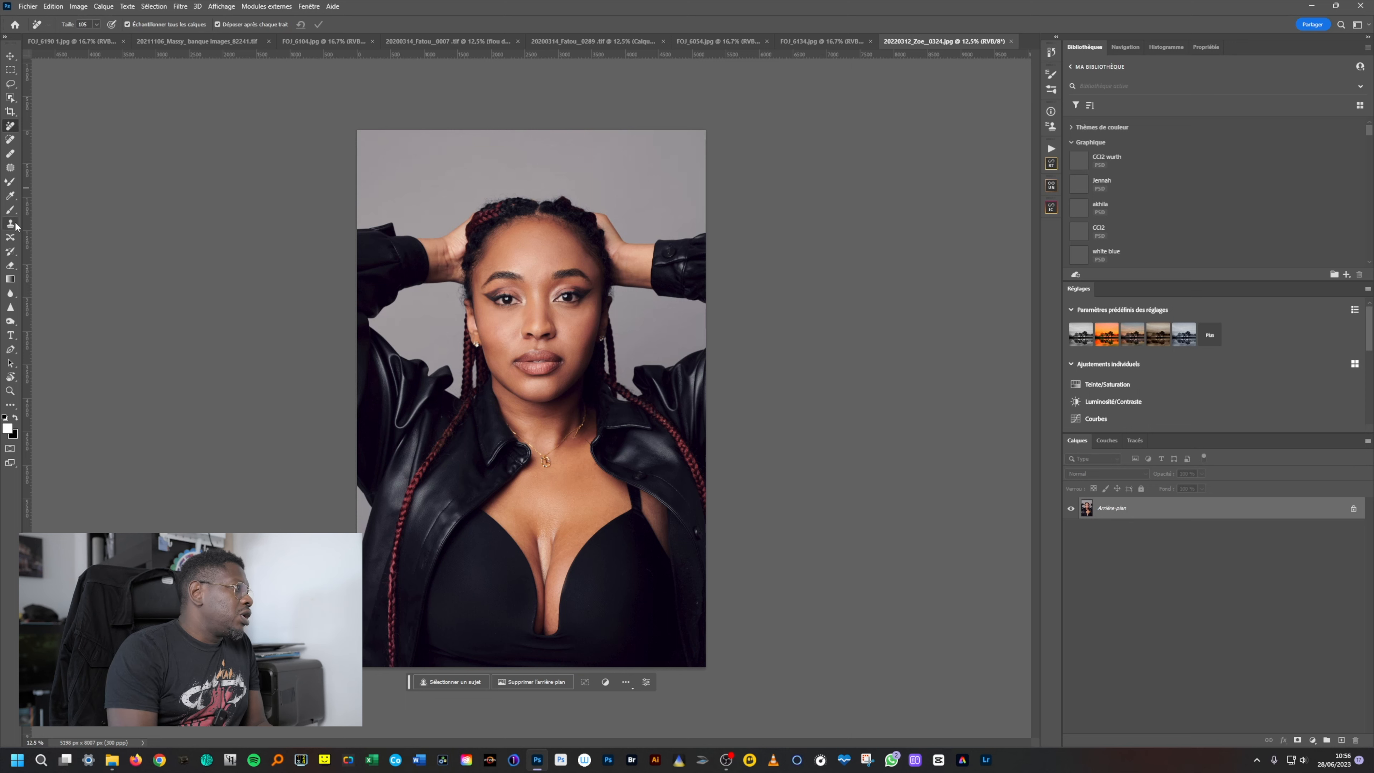
# Step: Try to erase the necklace chain from the shadowed side of the neck down to the clasp using the Healing Brush and nearby skin samples
pyautogui.click(11, 154)
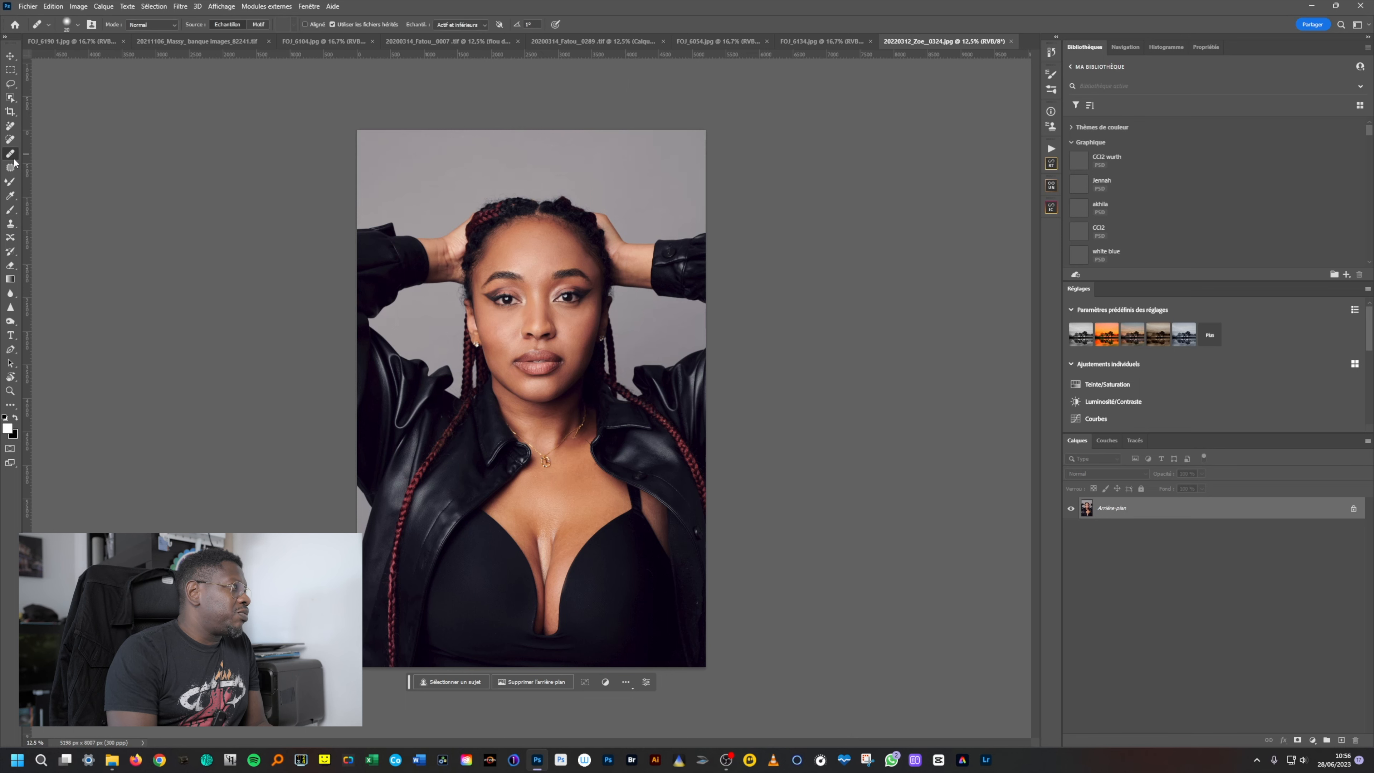
pyautogui.keyDown('ctrl'); pyautogui.click(556, 442); pyautogui.keyUp('ctrl')
pyautogui.keyDown('ctrl'); pyautogui.click(556, 442); pyautogui.keyUp('ctrl')
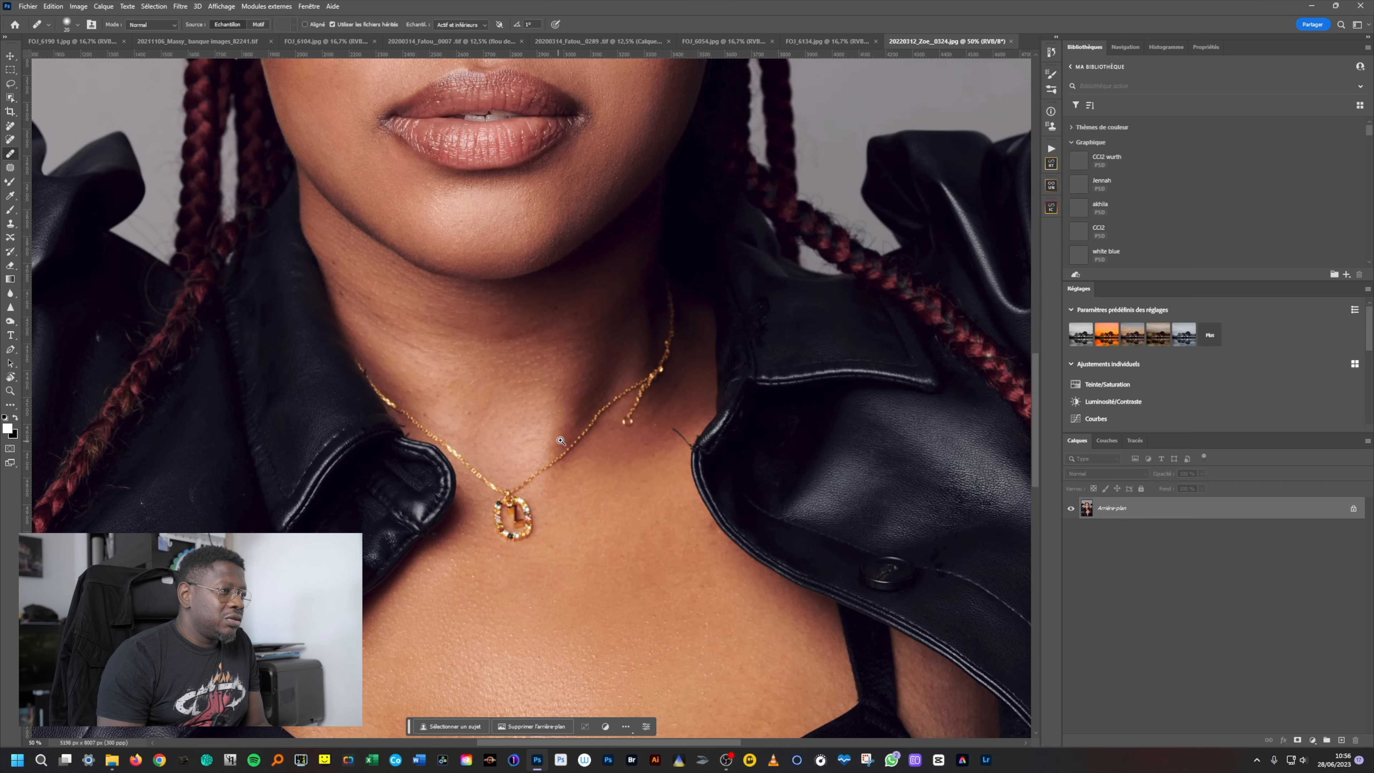
pyautogui.keyDown('alt'); pyautogui.rightClick(659, 323); pyautogui.keyUp('alt')
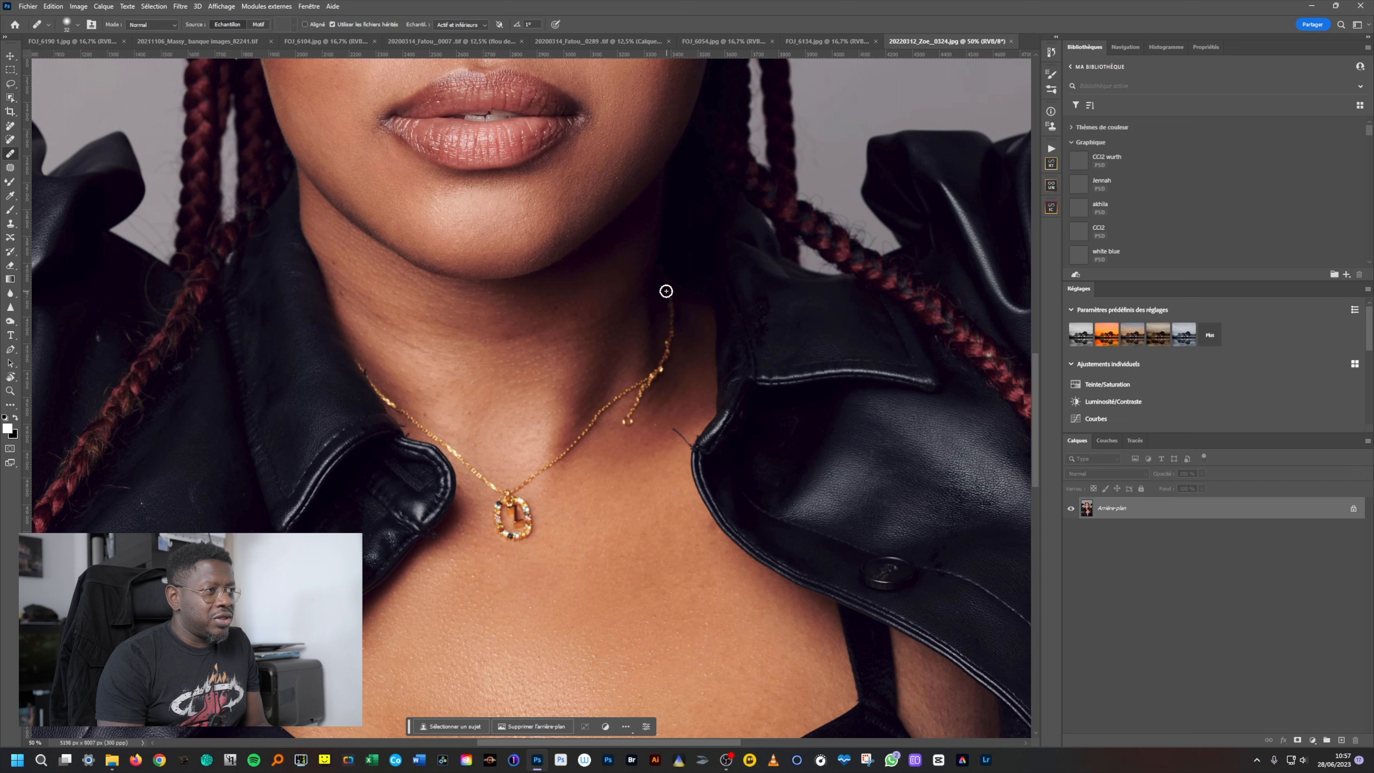
pyautogui.click(667, 312)
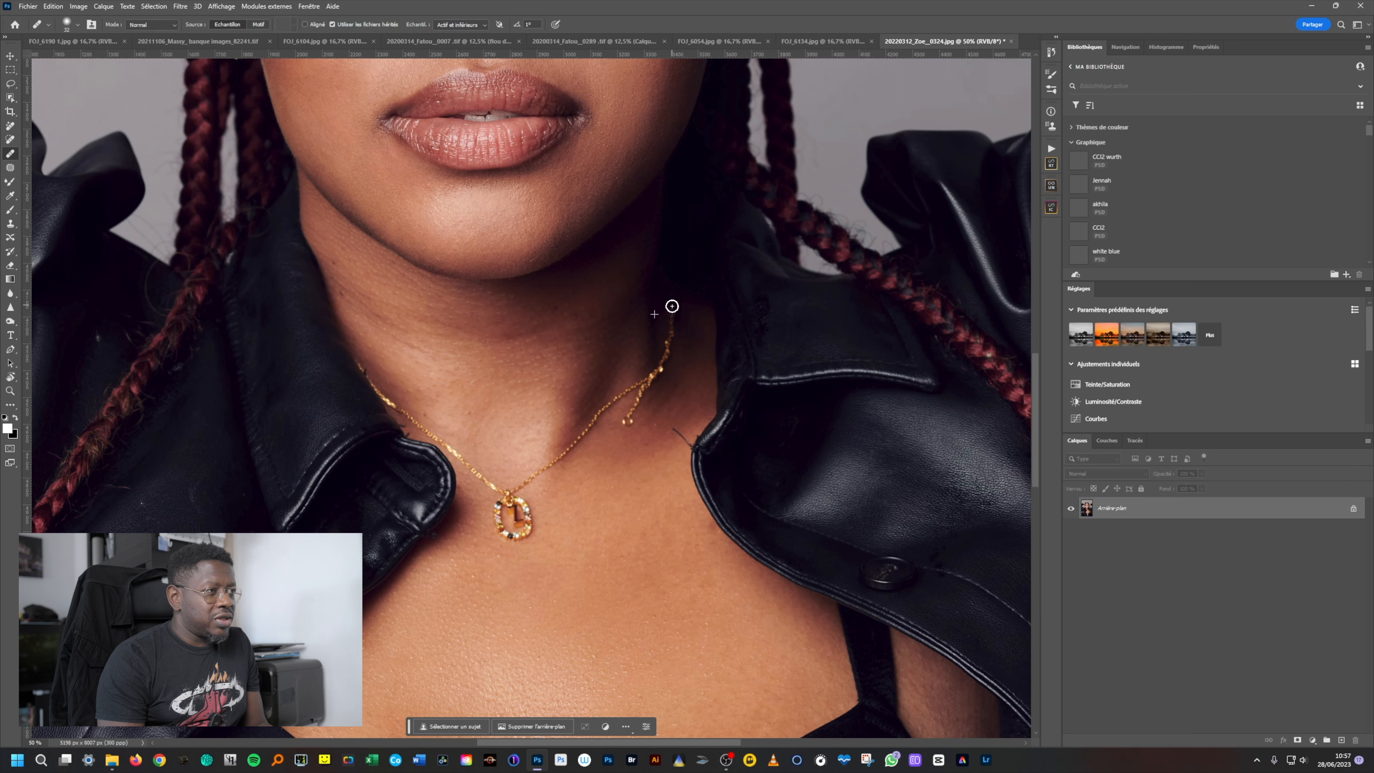
pyautogui.moveTo(669, 328); pyautogui.dragTo(658, 373)
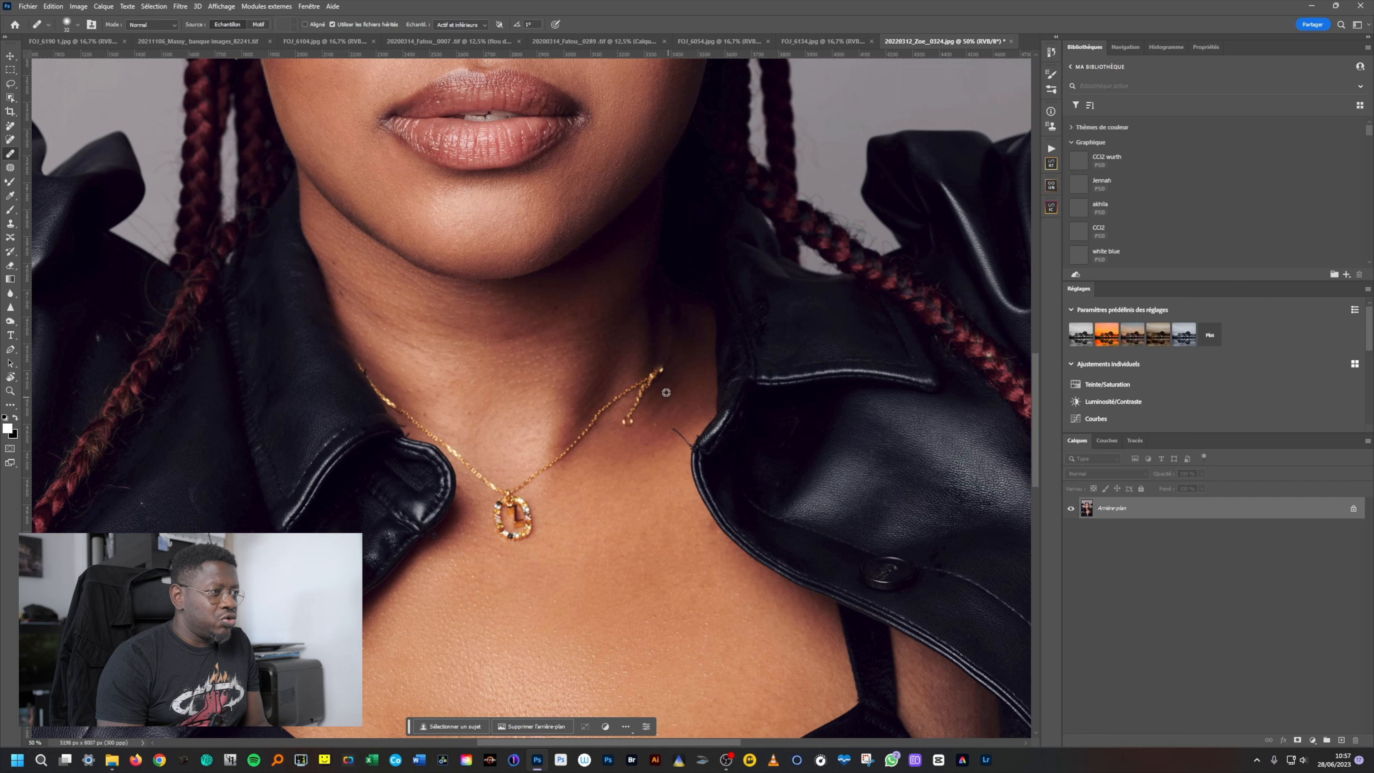
pyautogui.moveTo(650, 380); pyautogui.dragTo(641, 392)
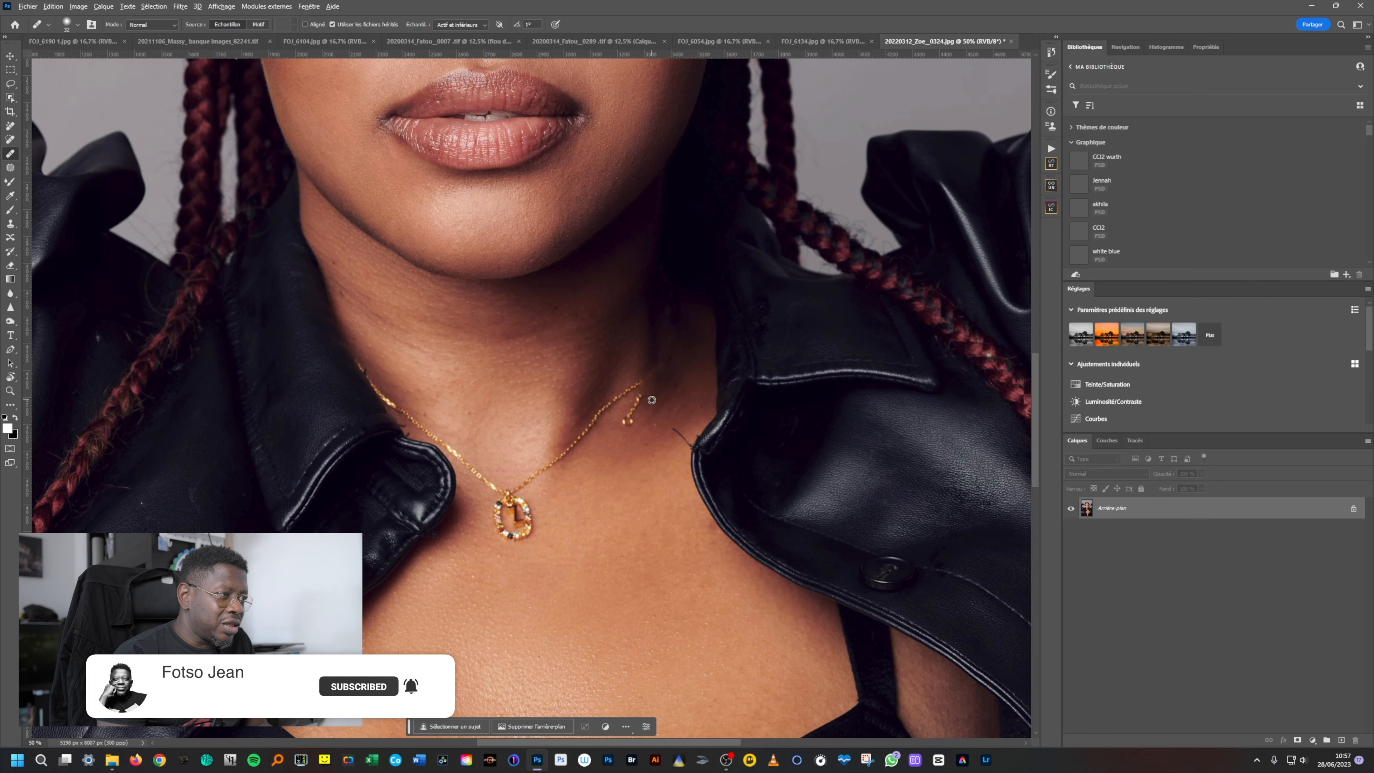
# Step: Try to heal away the dangling chain end and adjoining links with nearby skin samples, and undo the Healing Brush retouching of the necklace
pyautogui.scroll(2, 652, 399)
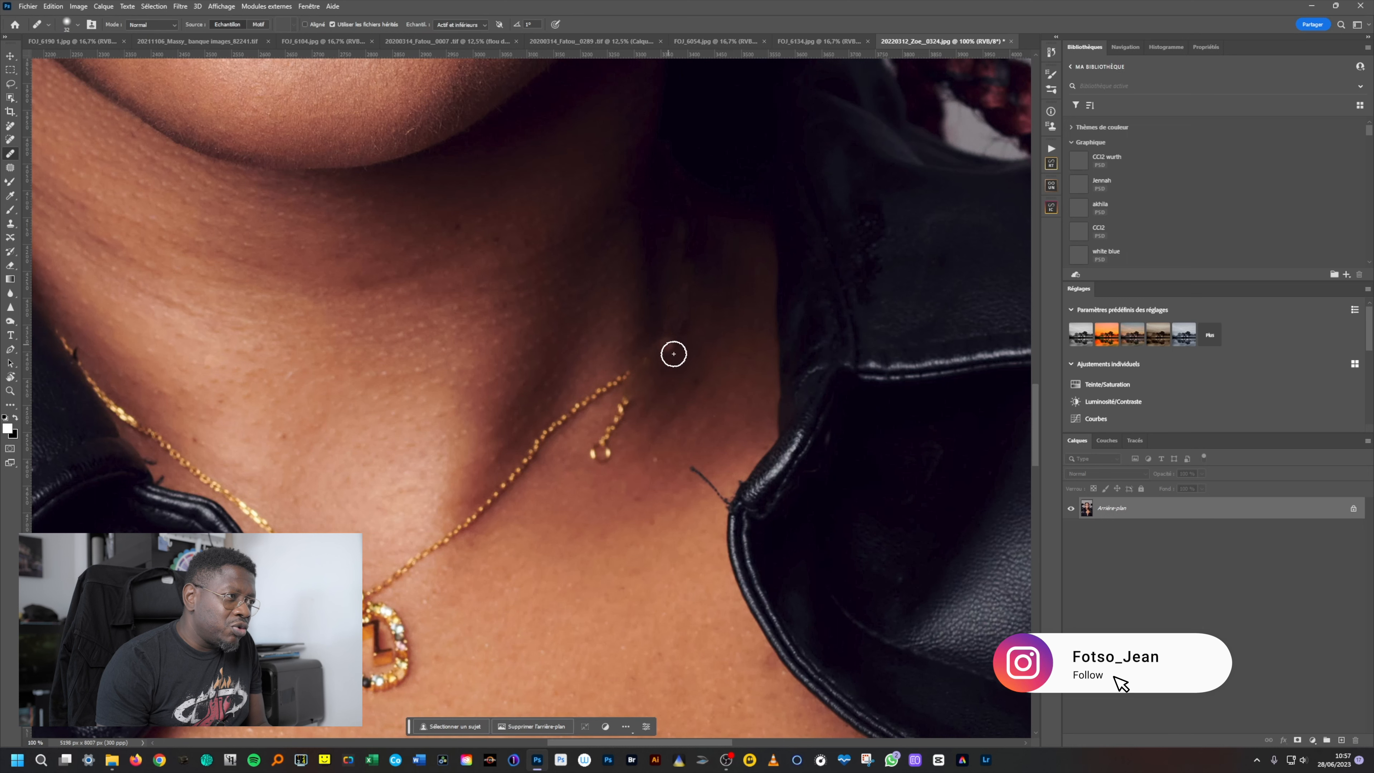
pyautogui.moveTo(666, 385); pyautogui.dragTo(662, 384)
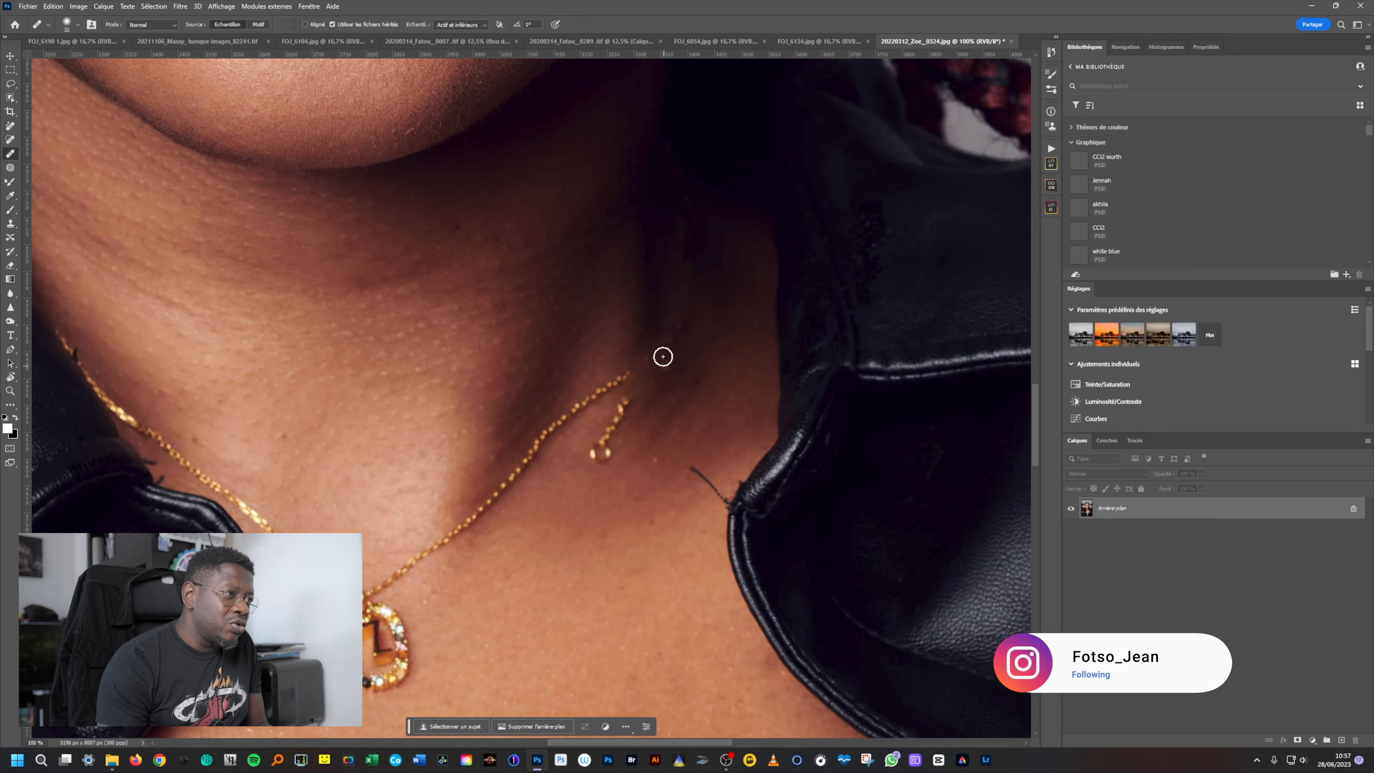
pyautogui.keyDown('alt'); pyautogui.click(646, 339); pyautogui.keyUp('alt')
pyautogui.moveTo(666, 337)
pyautogui.mouseDown()
pyautogui.moveTo(610, 425)
pyautogui.moveTo(609, 454)
pyautogui.moveTo(607, 409)
pyautogui.moveTo(622, 400)
pyautogui.mouseUp()
pyautogui.keyDown('alt'); pyautogui.click(648, 392); pyautogui.keyUp('alt')
pyautogui.keyDown('alt'); pyautogui.click(647, 421); pyautogui.keyUp('alt')
pyautogui.keyDown('alt'); pyautogui.click(626, 439); pyautogui.keyUp('alt')
pyautogui.keyDown('alt'); pyautogui.click(616, 472); pyautogui.keyUp('alt')
pyautogui.moveTo(600, 456)
pyautogui.mouseDown()
pyautogui.moveTo(614, 408)
pyautogui.moveTo(634, 398)
pyautogui.moveTo(588, 401)
pyautogui.mouseUp()
pyautogui.keyDown('alt'); pyautogui.click(612, 363); pyautogui.keyUp('alt')
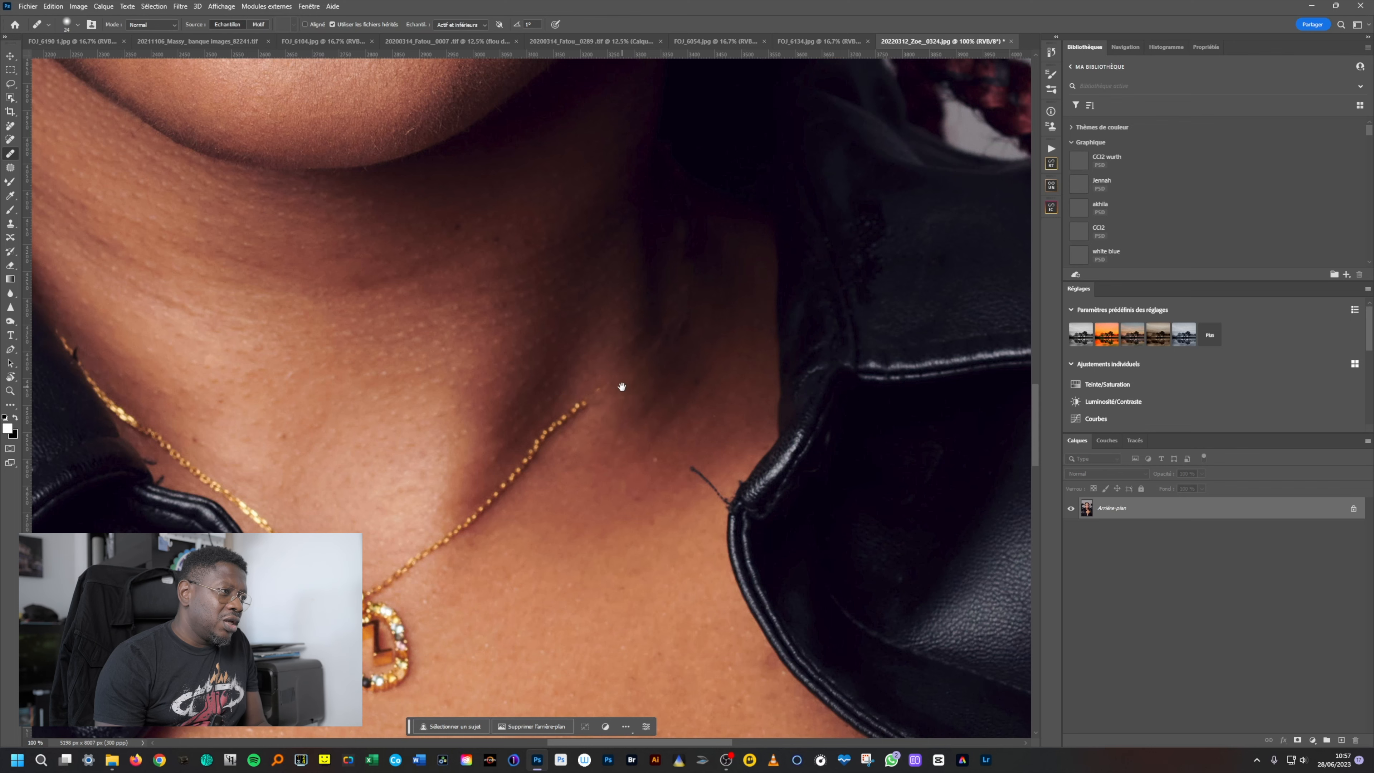
pyautogui.keyDown('alt'); pyautogui.click(622, 390); pyautogui.keyUp('alt')
pyautogui.keyDown('alt'); pyautogui.click(622, 391); pyautogui.keyUp('alt')
pyautogui.keyDown('alt'); pyautogui.click(623, 391); pyautogui.keyUp('alt')
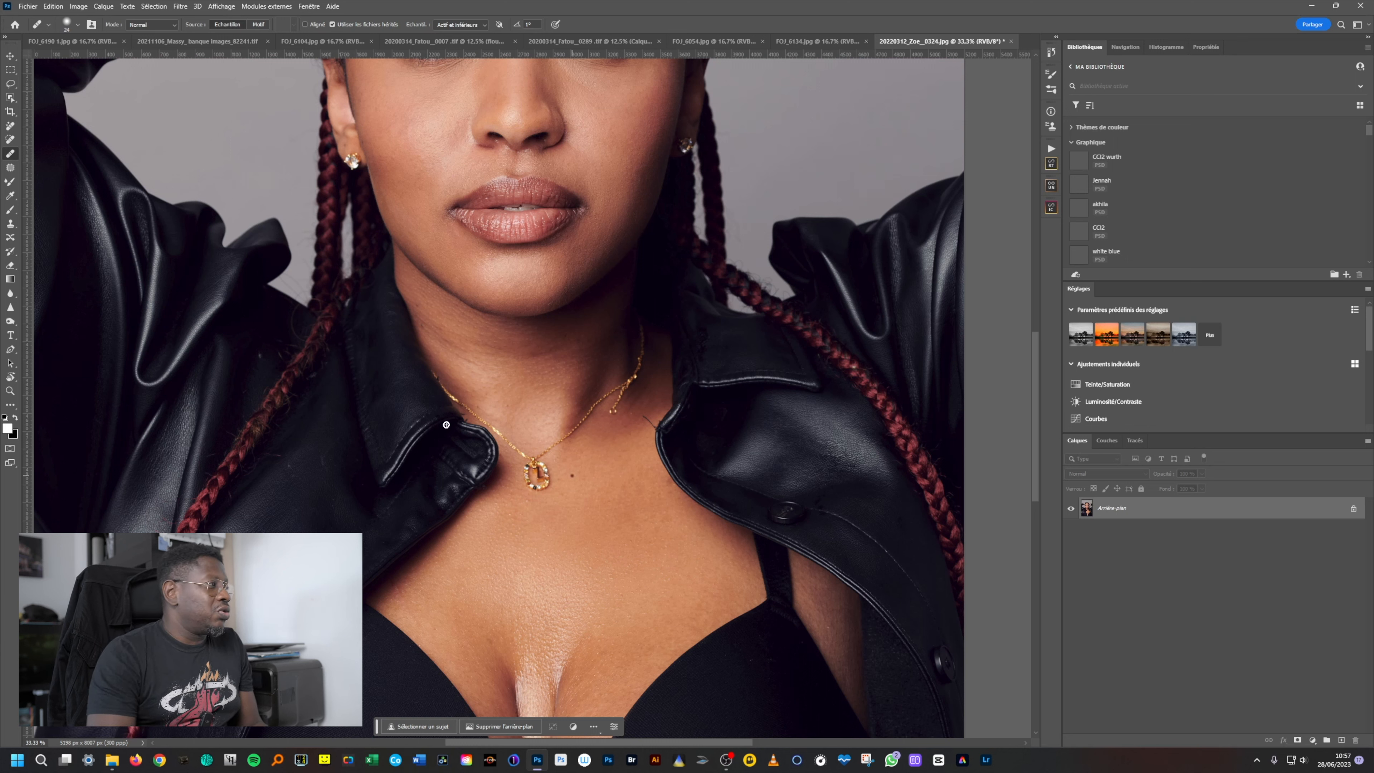
# Step: Create a new layer and erase the necklace's clasp section and dangling end on it with the Remove tool at size 57
pyautogui.click(11, 126)
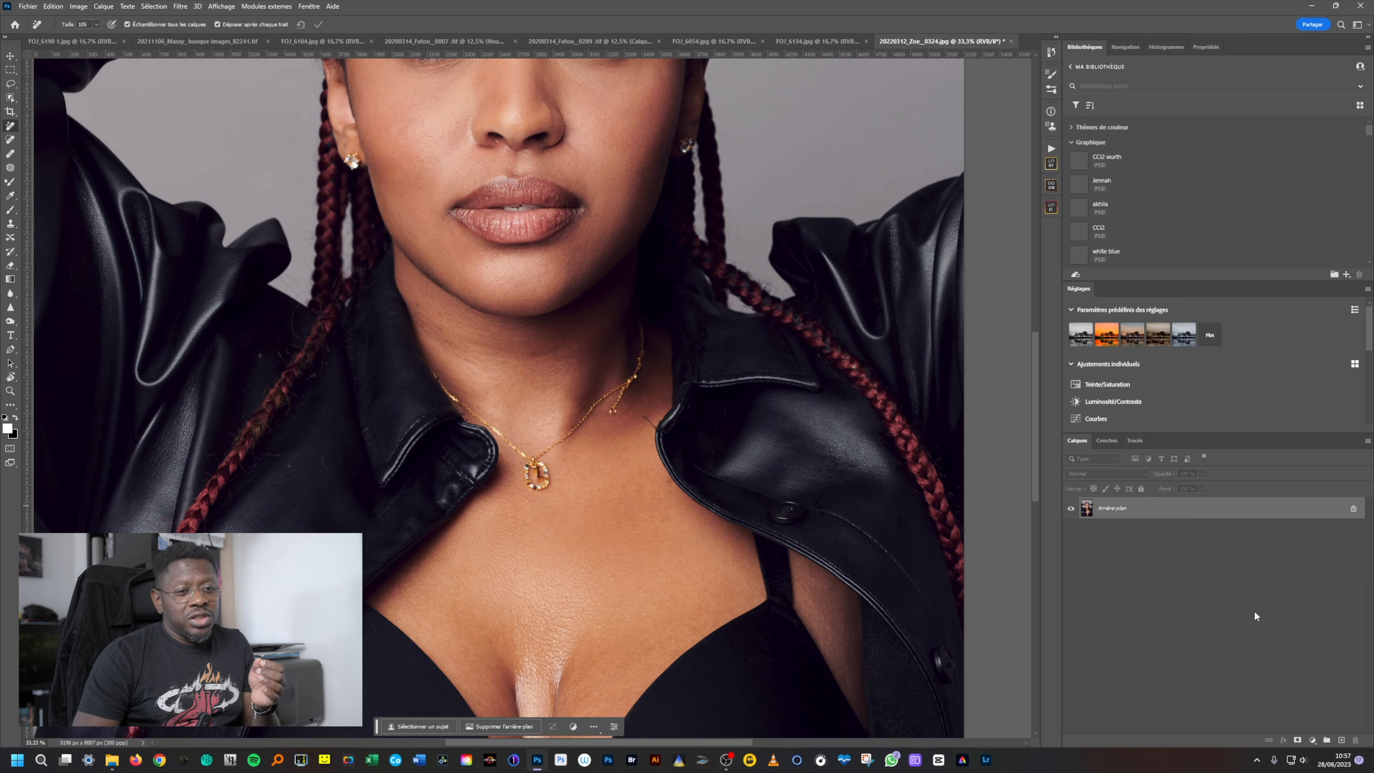
pyautogui.click(1342, 740)
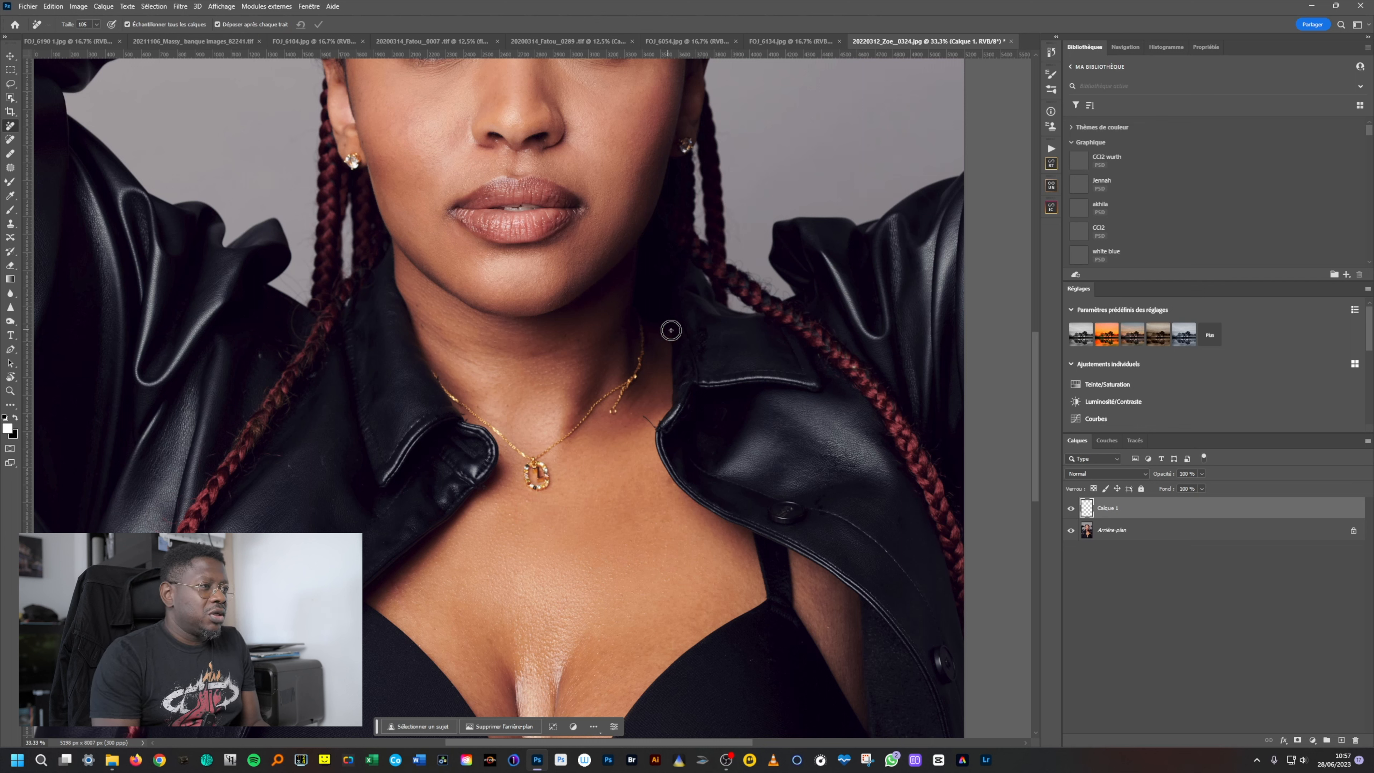
pyautogui.moveTo(645, 337); pyautogui.dragTo(642, 333)
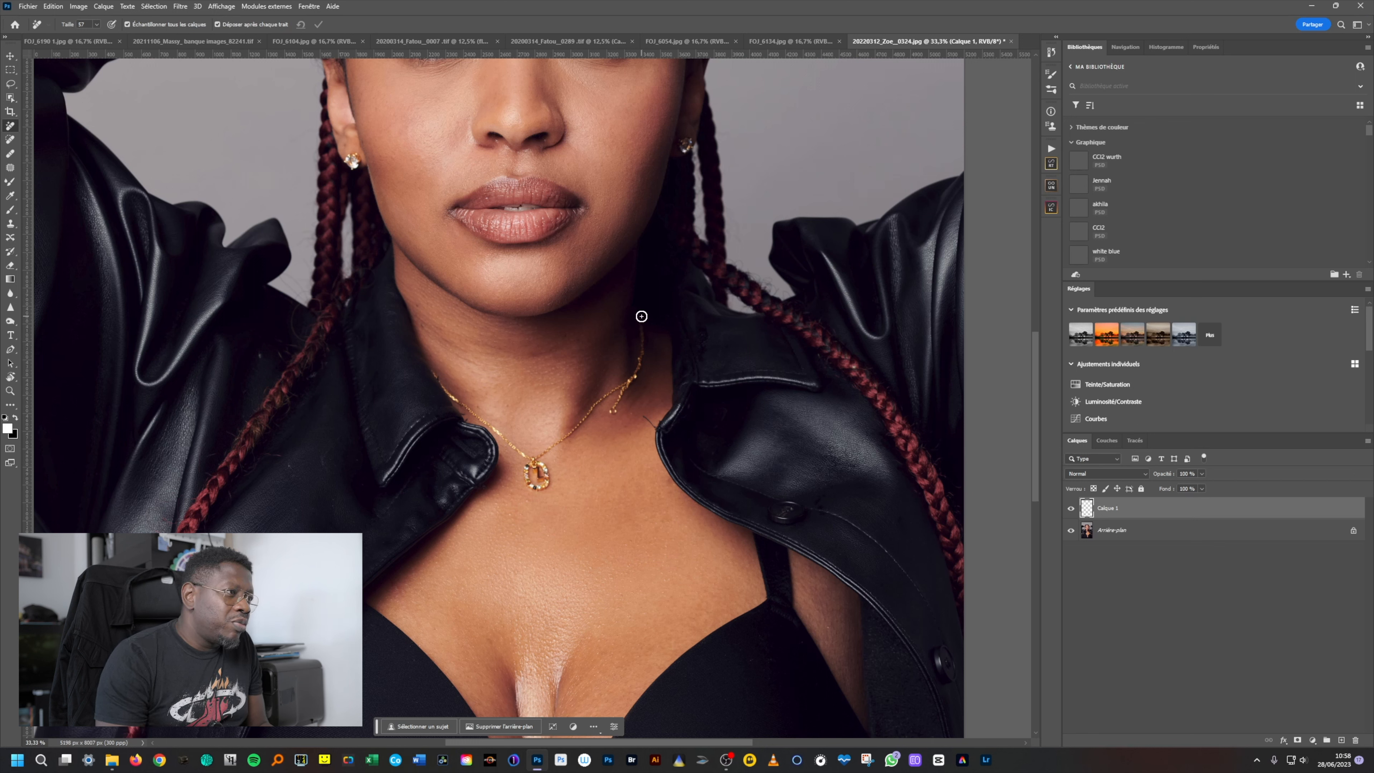
pyautogui.moveTo(639, 311)
pyautogui.mouseDown()
pyautogui.moveTo(641, 350)
pyautogui.moveTo(612, 414)
pyautogui.mouseUp()
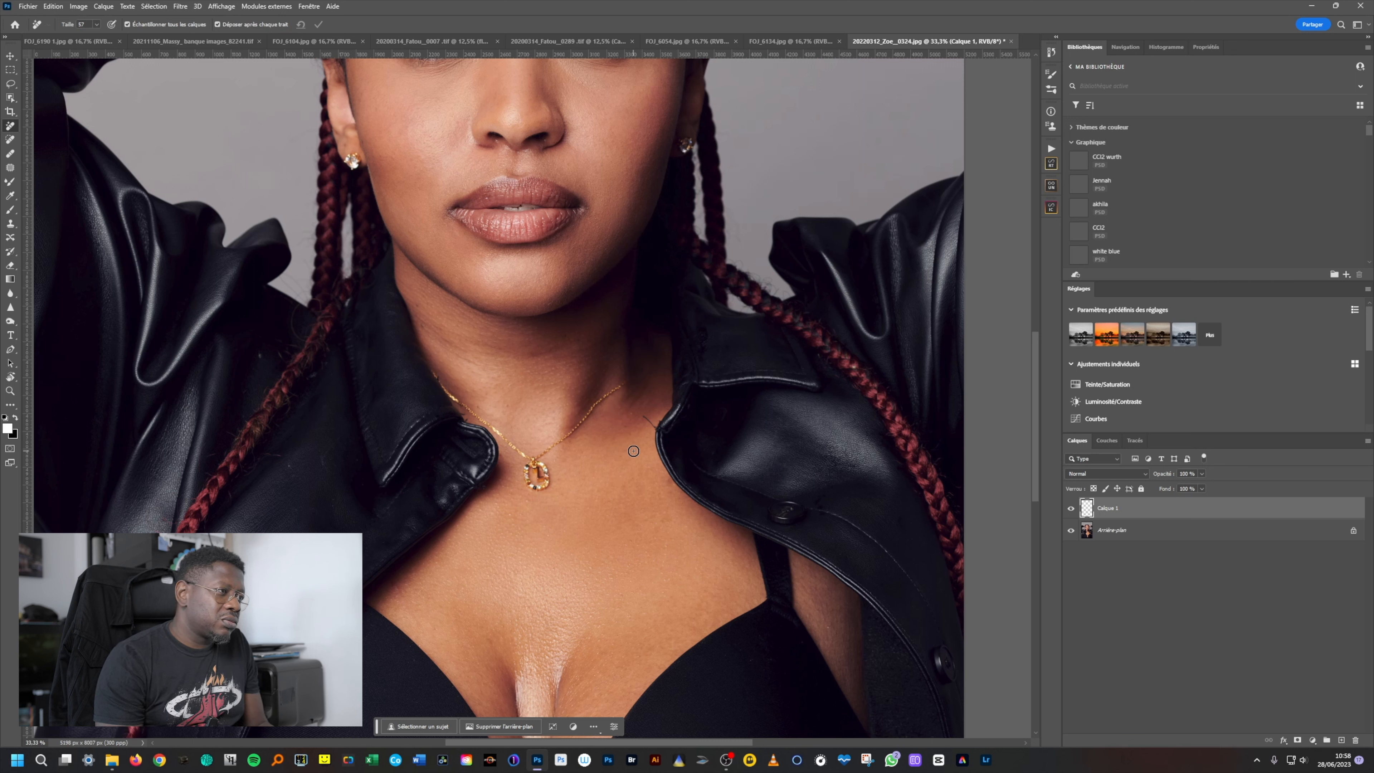
# Step: Paint over the remaining necklace chain and its pendant with the Remove tool to erase them from the neck
pyautogui.moveTo(626, 382); pyautogui.dragTo(535, 459)
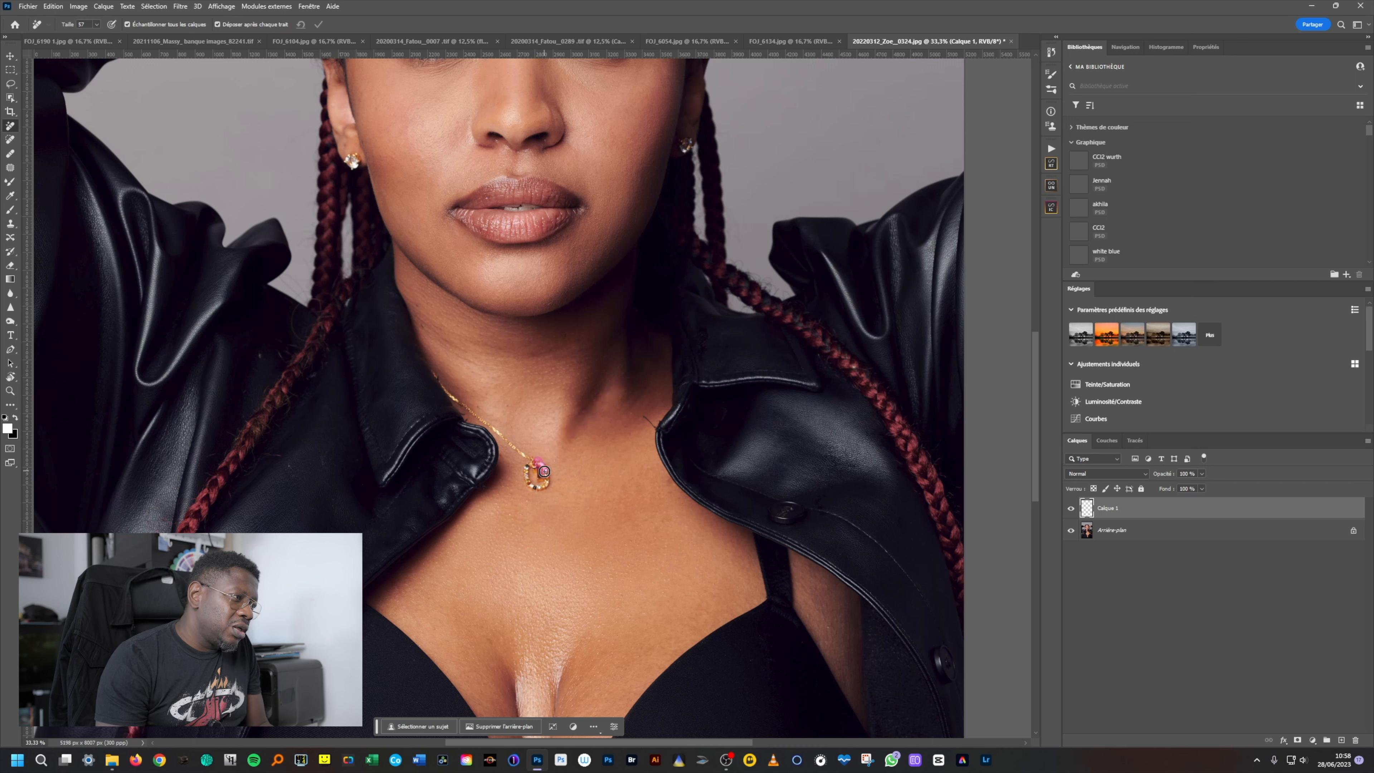
pyautogui.moveTo(527, 468)
pyautogui.mouseDown()
pyautogui.moveTo(546, 487)
pyautogui.moveTo(501, 432)
pyautogui.mouseUp()
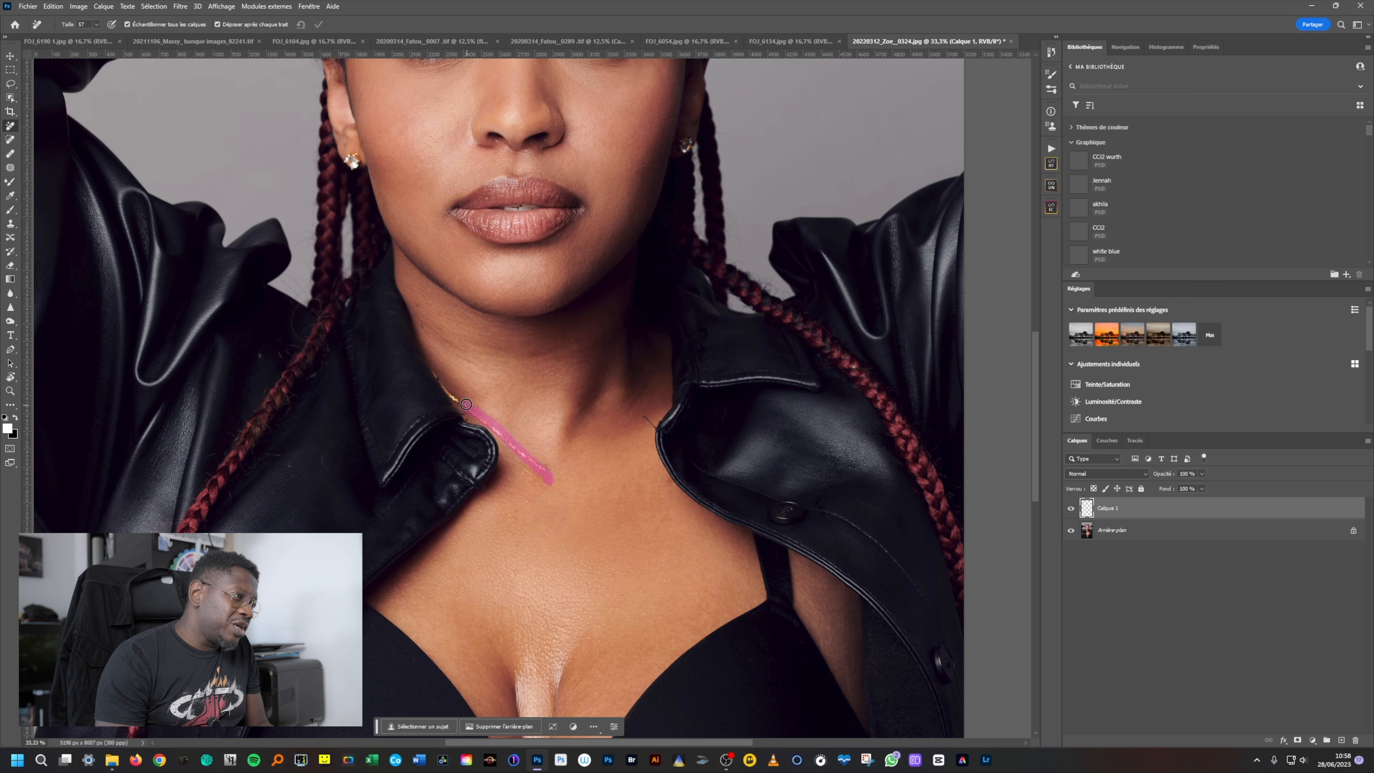
pyautogui.moveTo(457, 399); pyautogui.dragTo(456, 398)
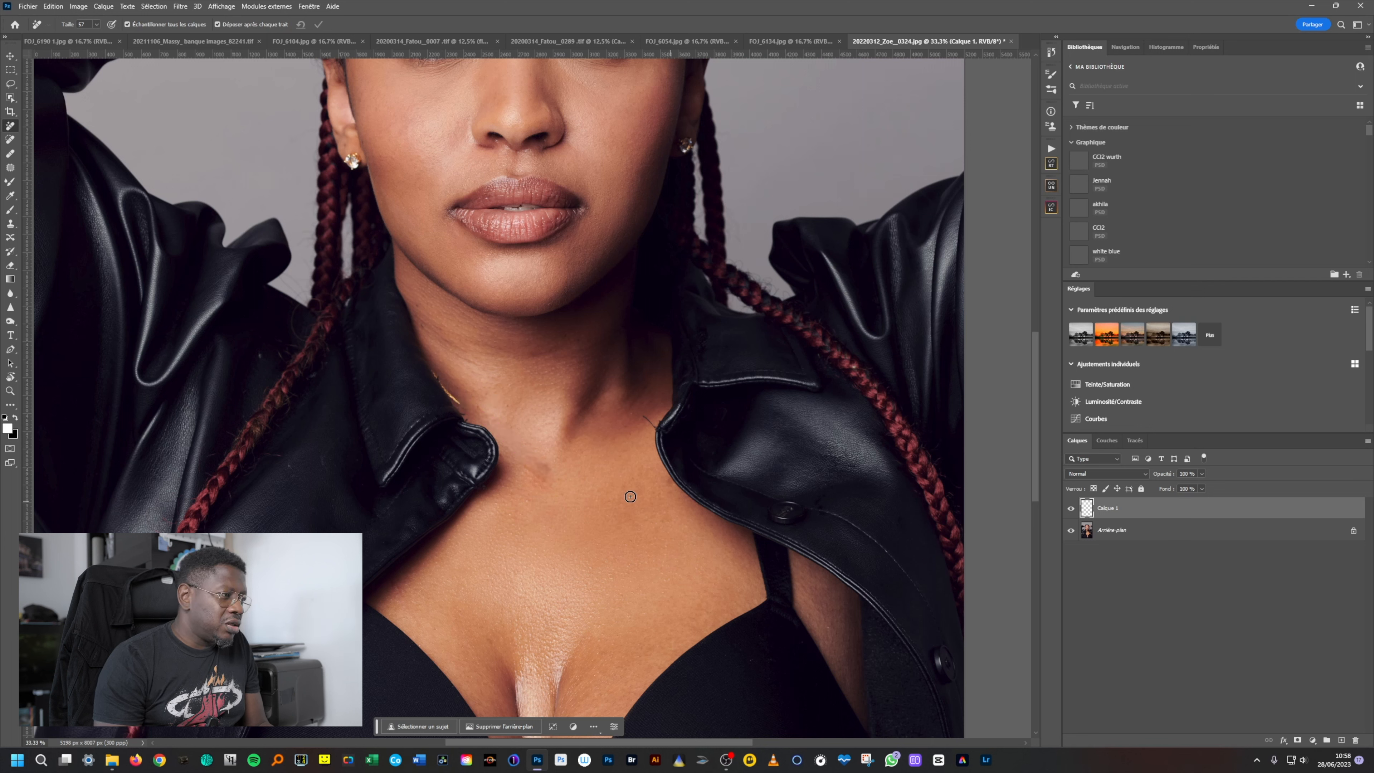
# Step: Clean up the pendant residue, the last chain piece beside the collar and the stray jacket thread with the Remove tool
pyautogui.moveTo(532, 470); pyautogui.dragTo(548, 483)
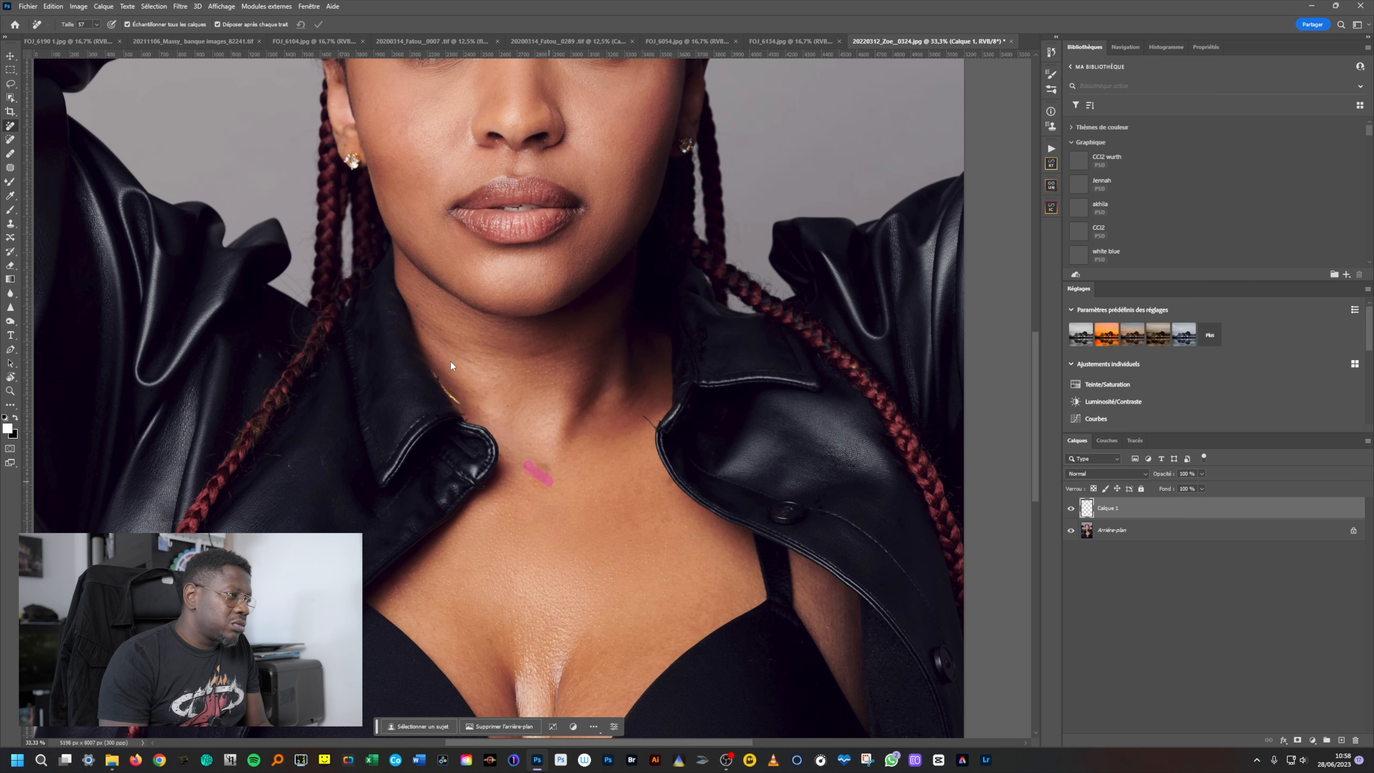
pyautogui.moveTo(464, 402); pyautogui.dragTo(437, 373)
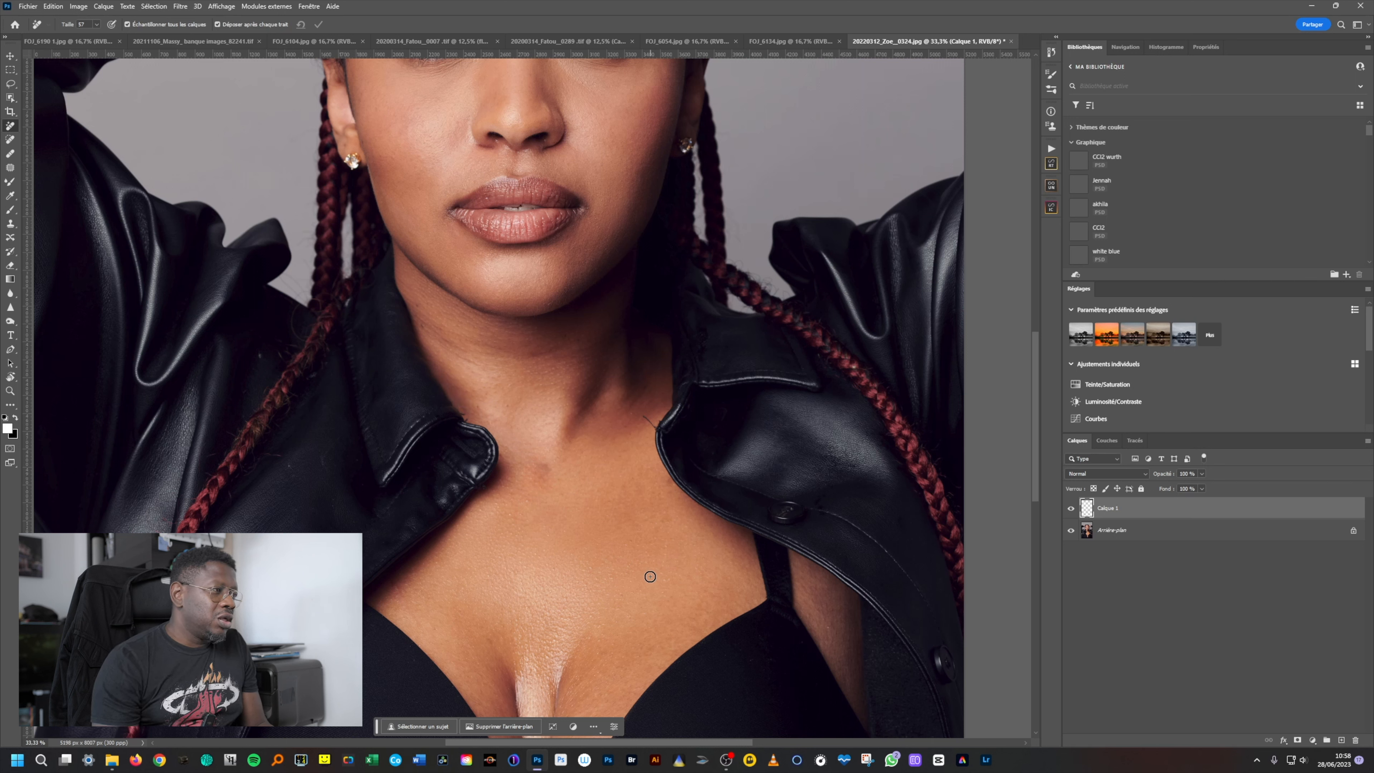
pyautogui.moveTo(542, 461); pyautogui.dragTo(561, 482)
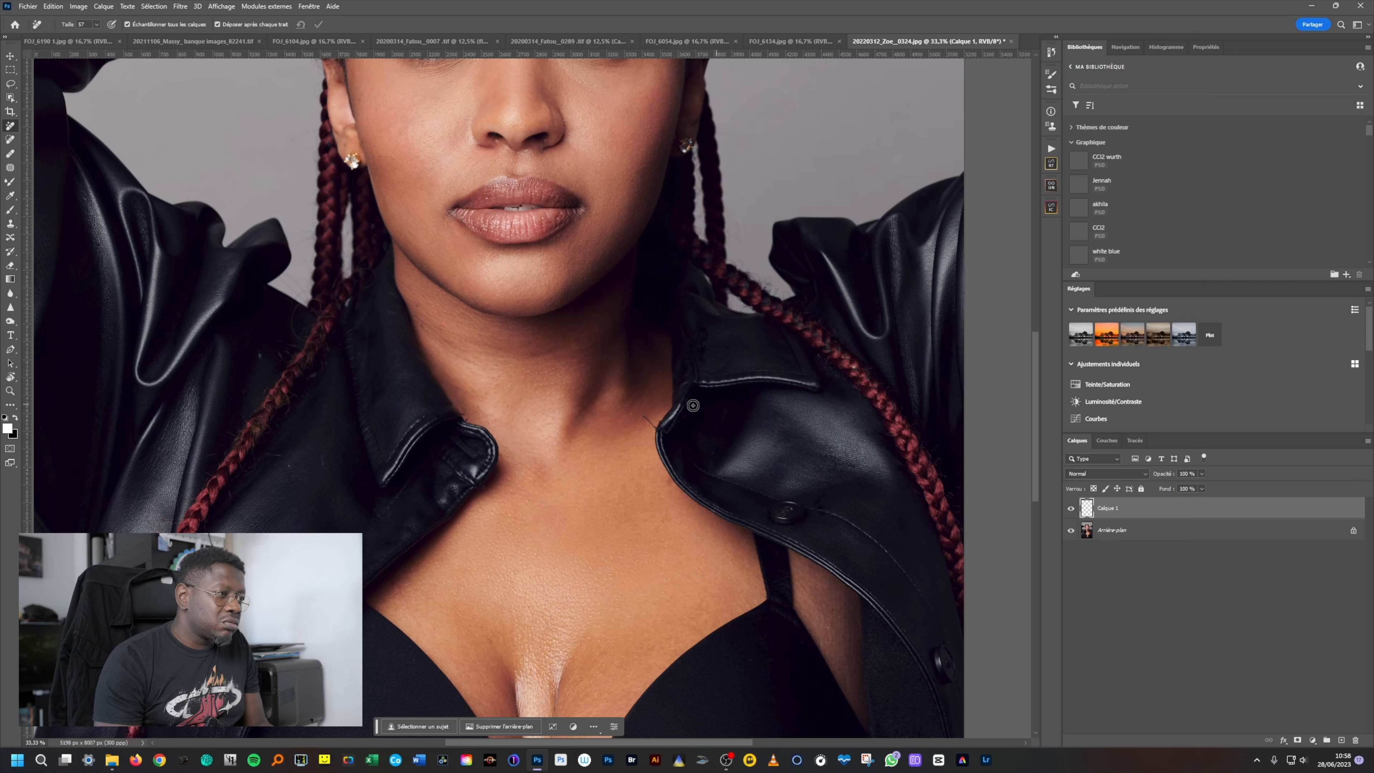
pyautogui.moveTo(644, 416); pyautogui.dragTo(647, 422)
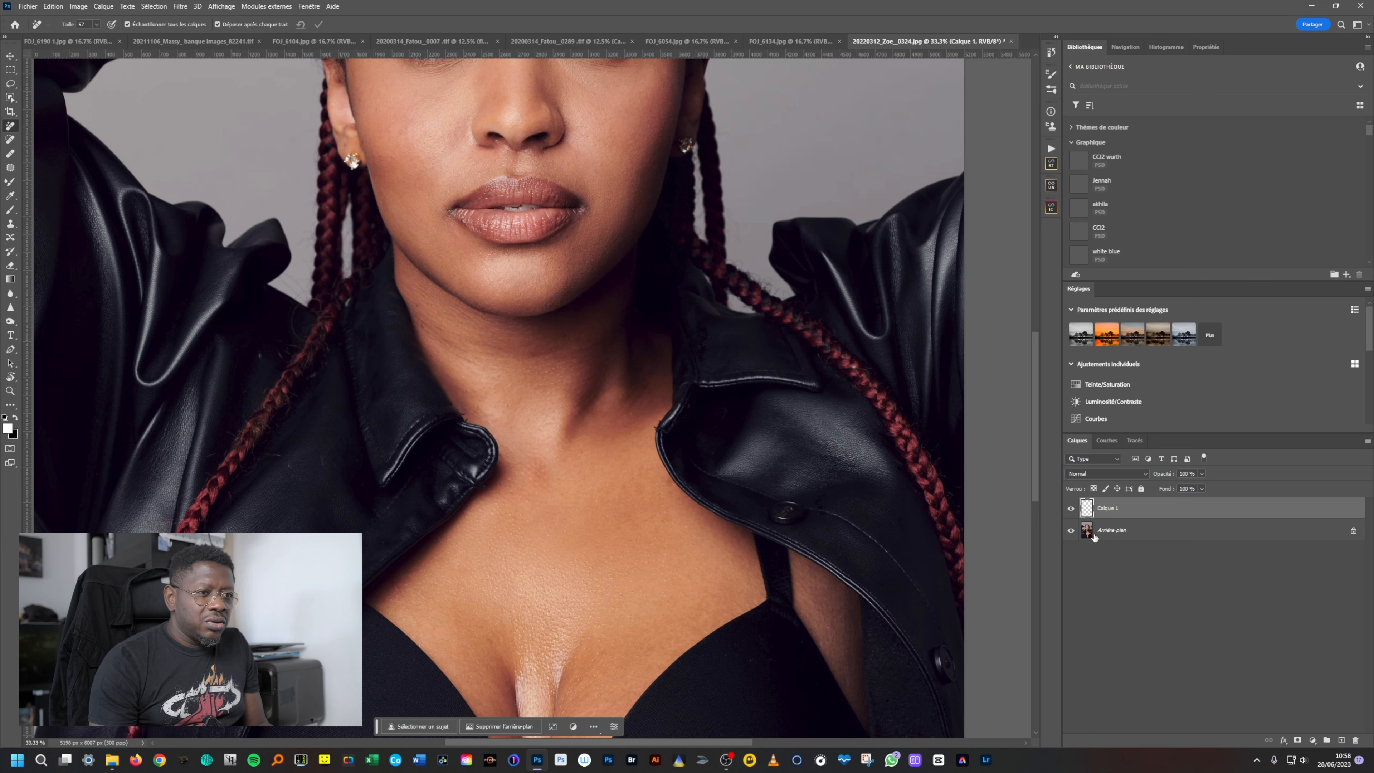
# Step: Hide and reshow Calque 1 to compare the portrait with and without the necklace, with the Arrière-plan layer selected
pyautogui.click(1071, 509)
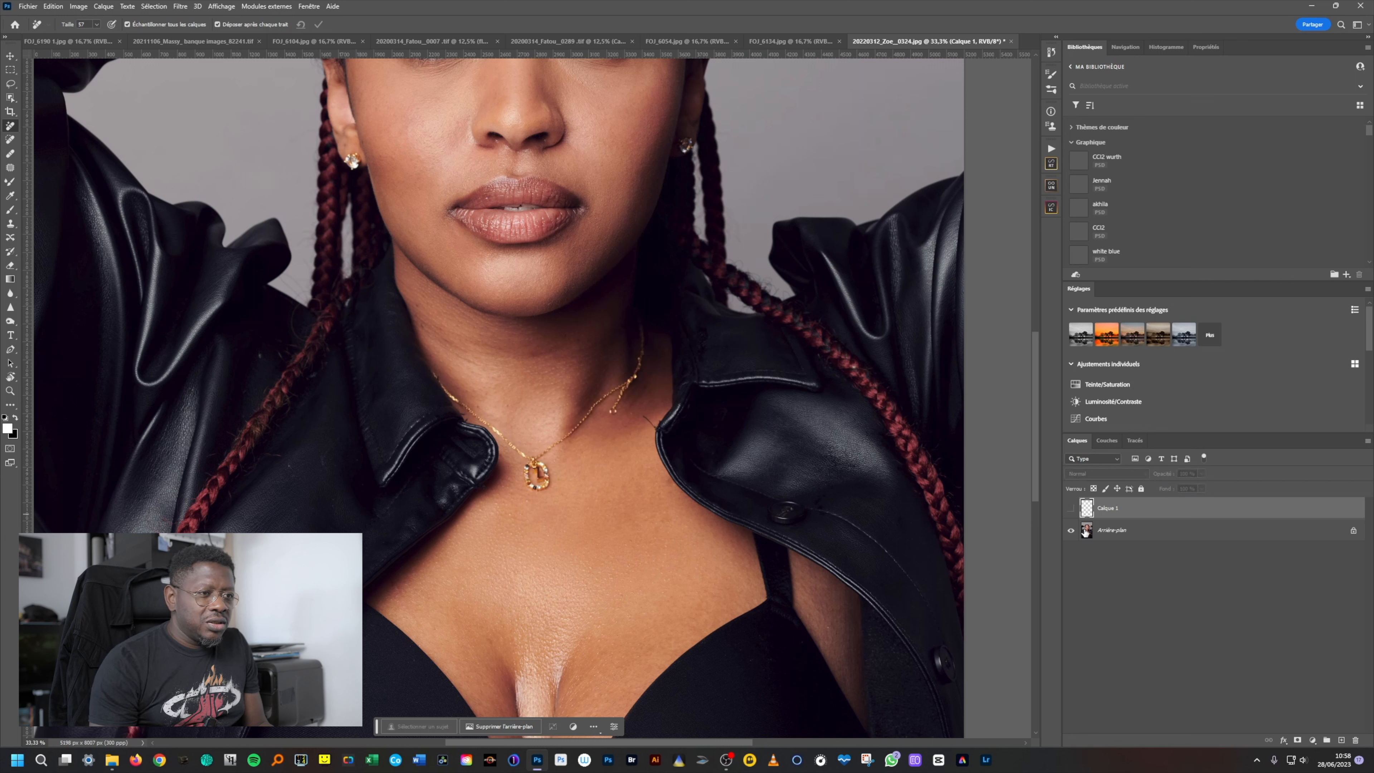
pyautogui.click(1086, 533)
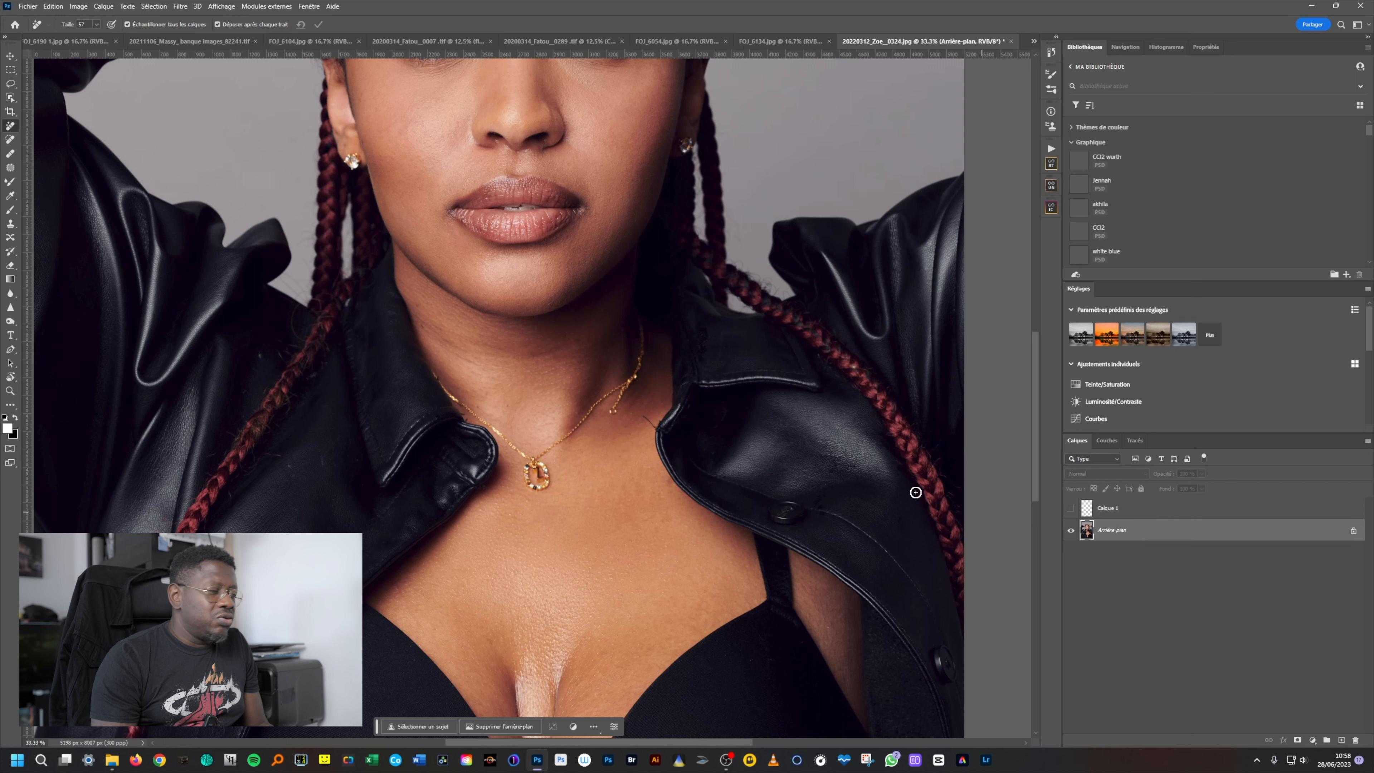
pyautogui.click(11, 154)
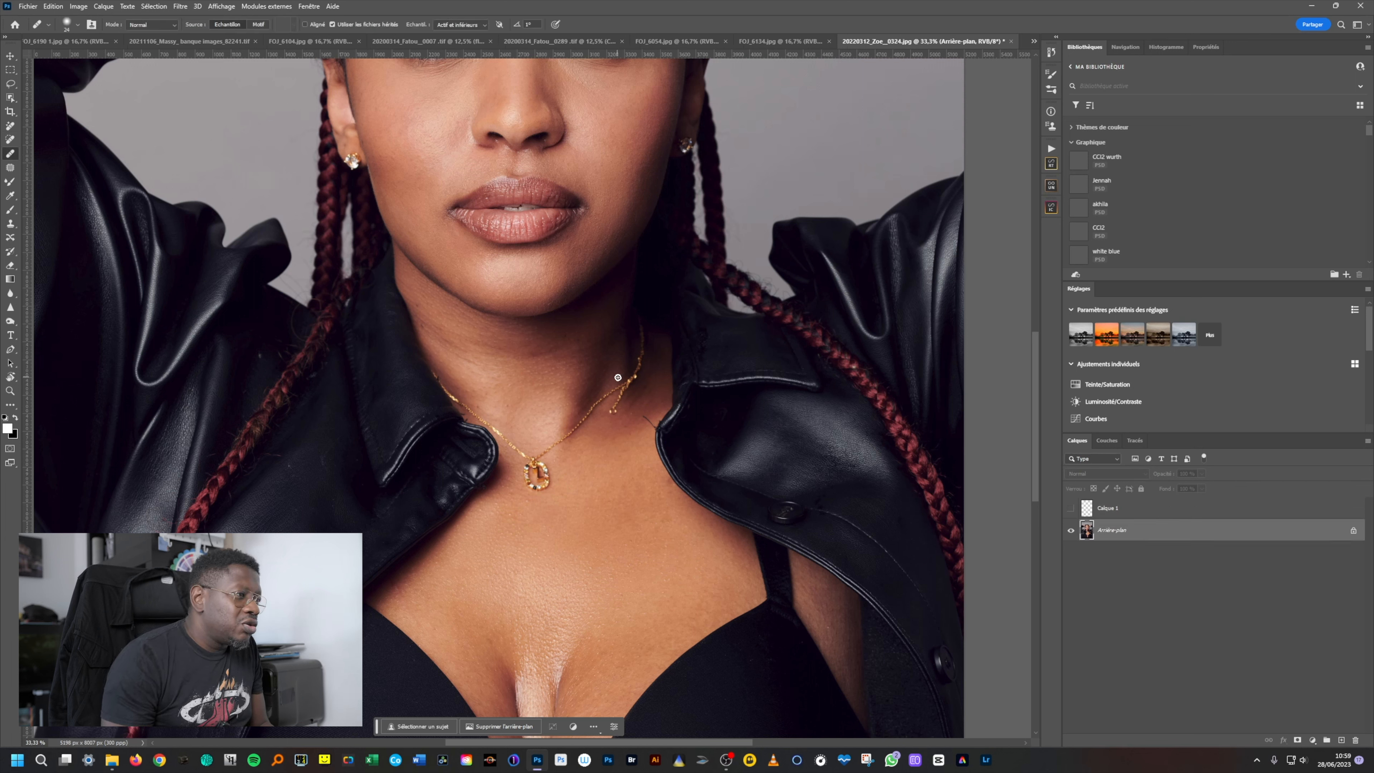
pyautogui.click(11, 223)
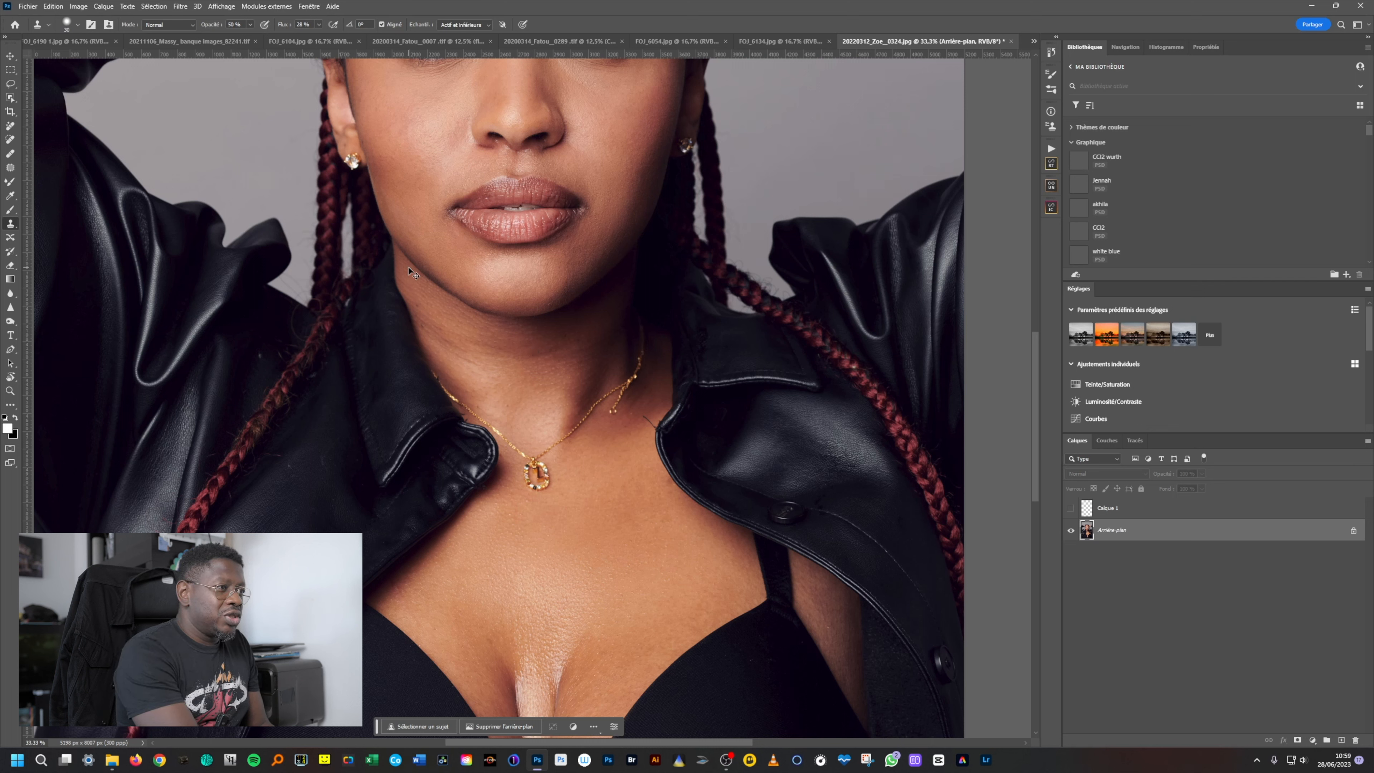
pyautogui.click(1070, 509)
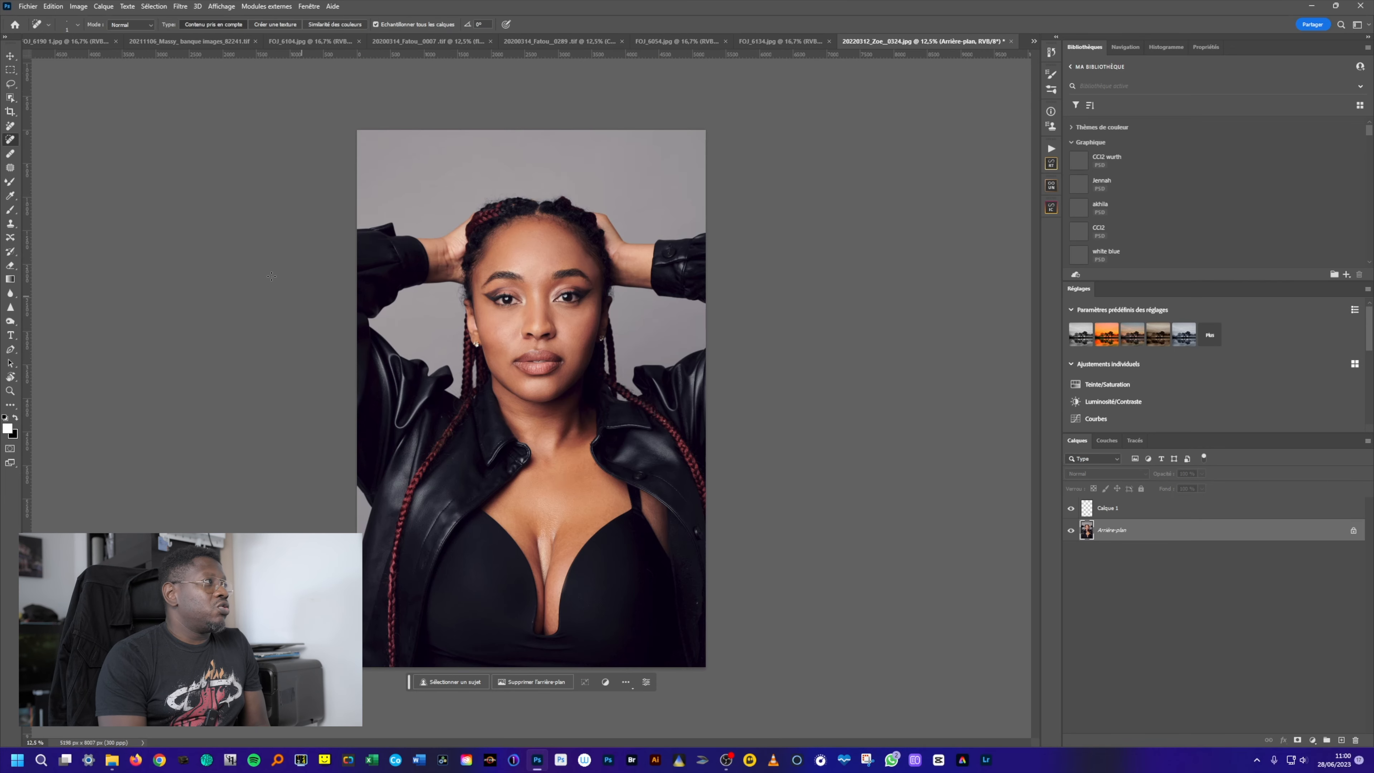
# Step: Create a new layer in FOJ_6190 1.jpg and start erasing the wall joints behind the seated woman with the Remove tool at size 57
pyautogui.click(69, 42)
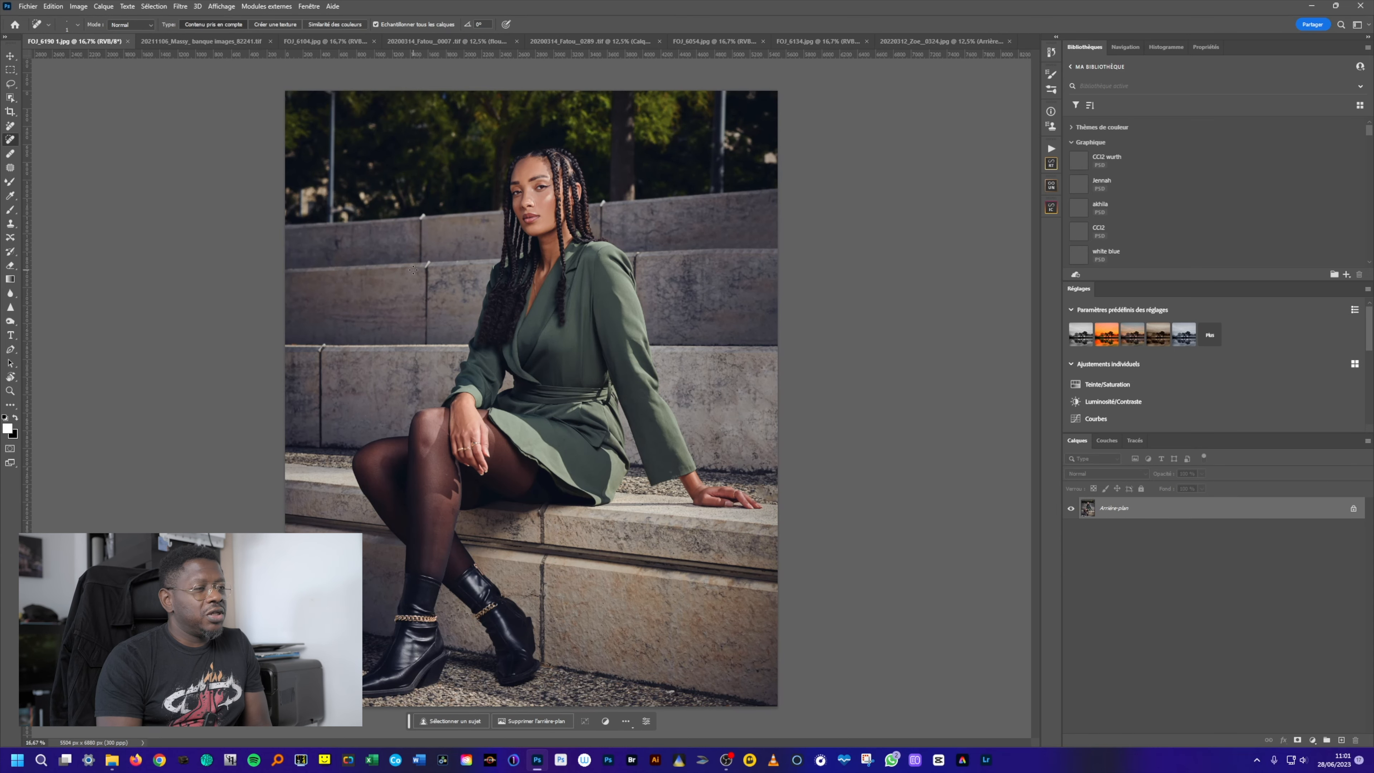
pyautogui.moveTo(401, 239); pyautogui.dragTo(409, 238)
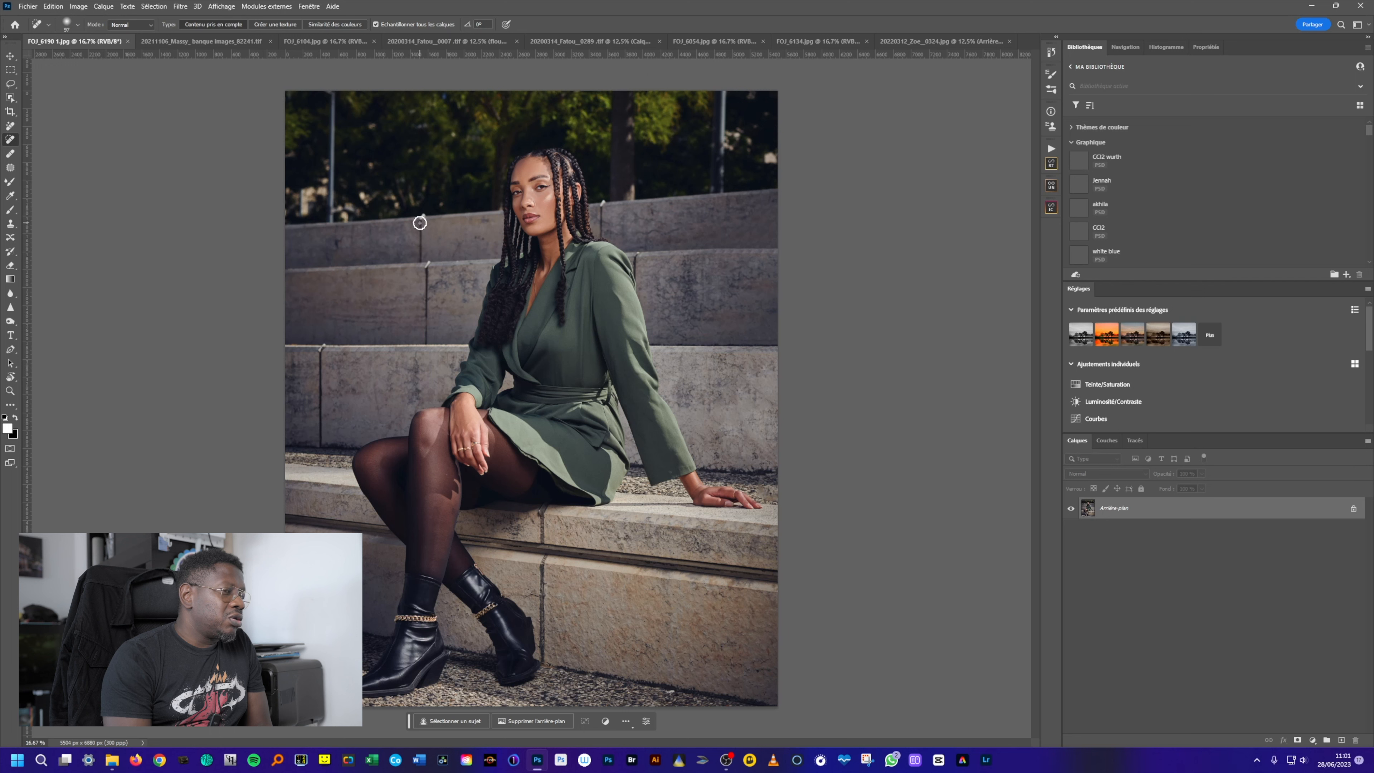
pyautogui.click(1342, 740)
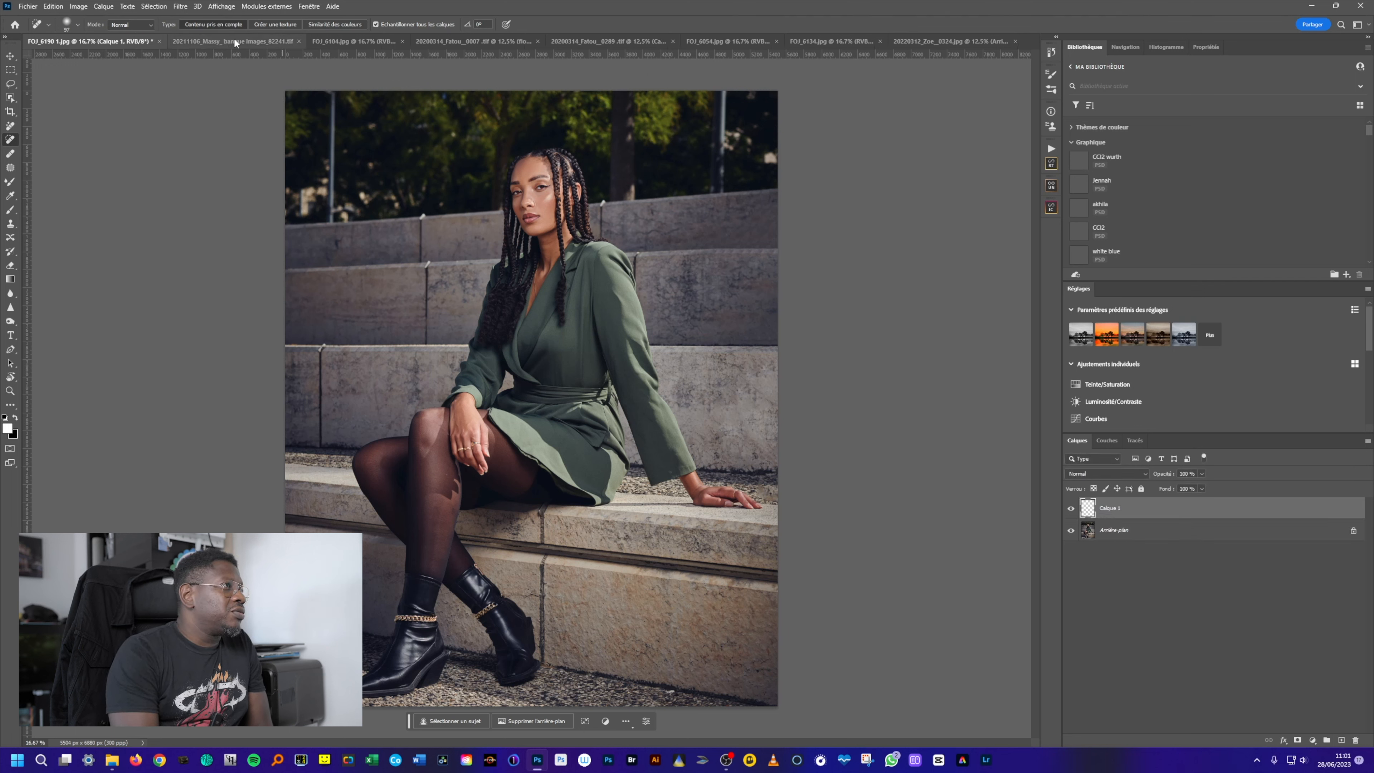
pyautogui.click(10, 126)
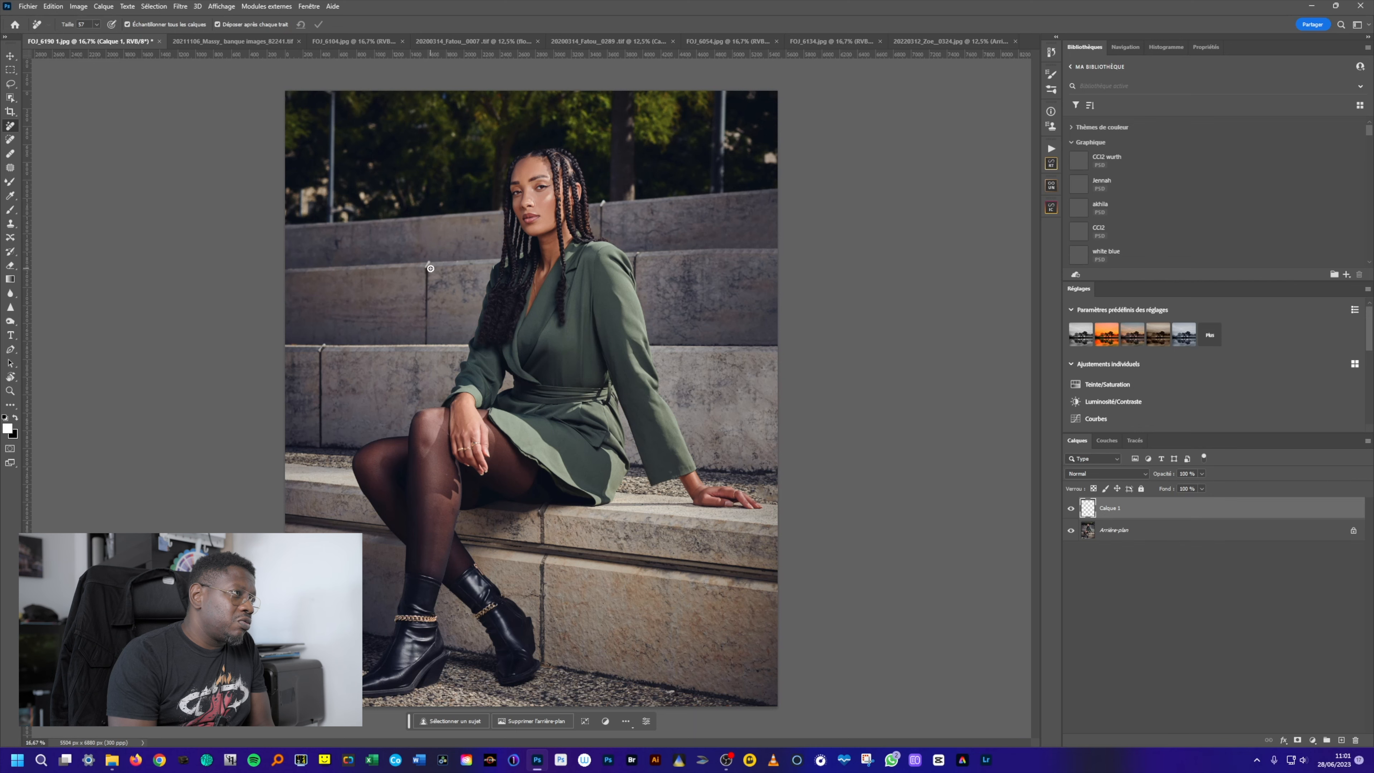
pyautogui.keyDown('ctrl'); pyautogui.click(445, 285); pyautogui.keyUp('ctrl')
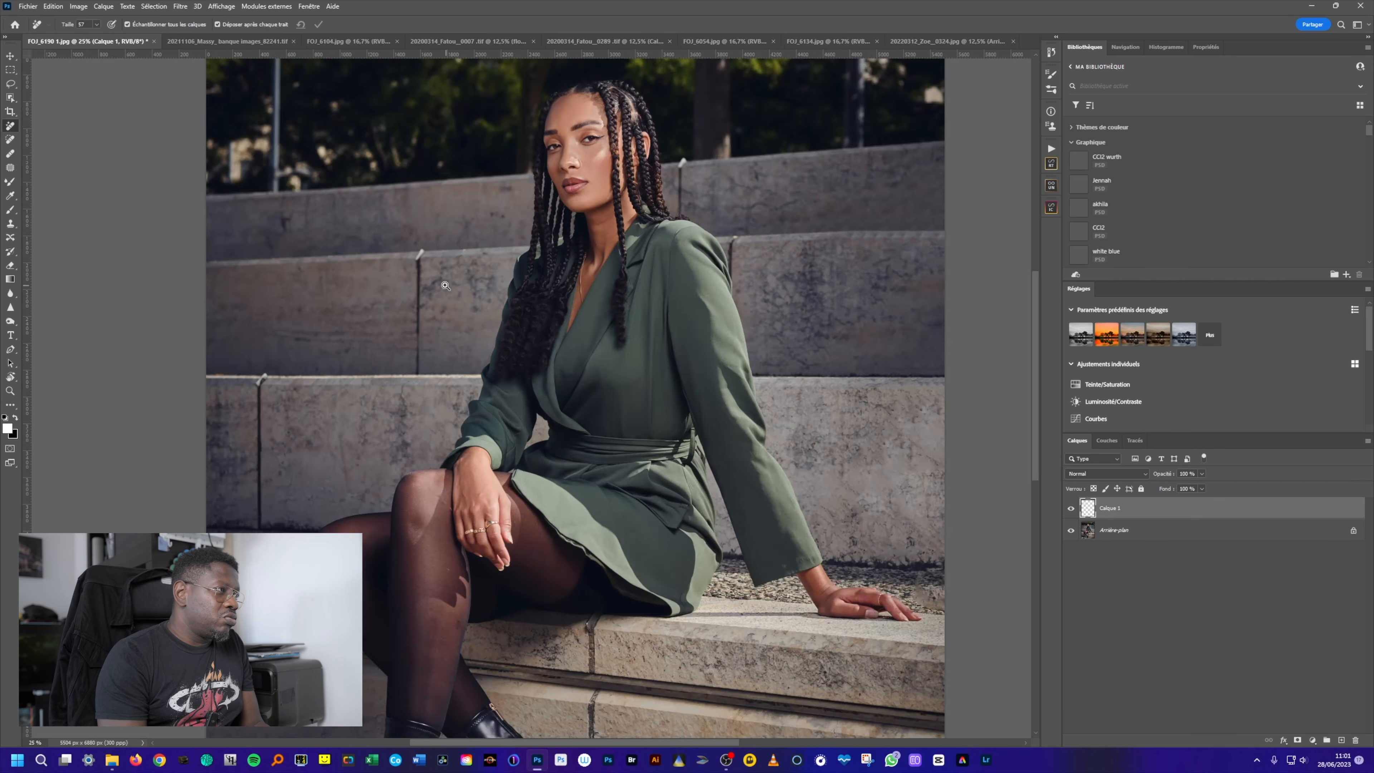
pyautogui.keyDown('ctrl'); pyautogui.click(446, 285); pyautogui.keyUp('ctrl')
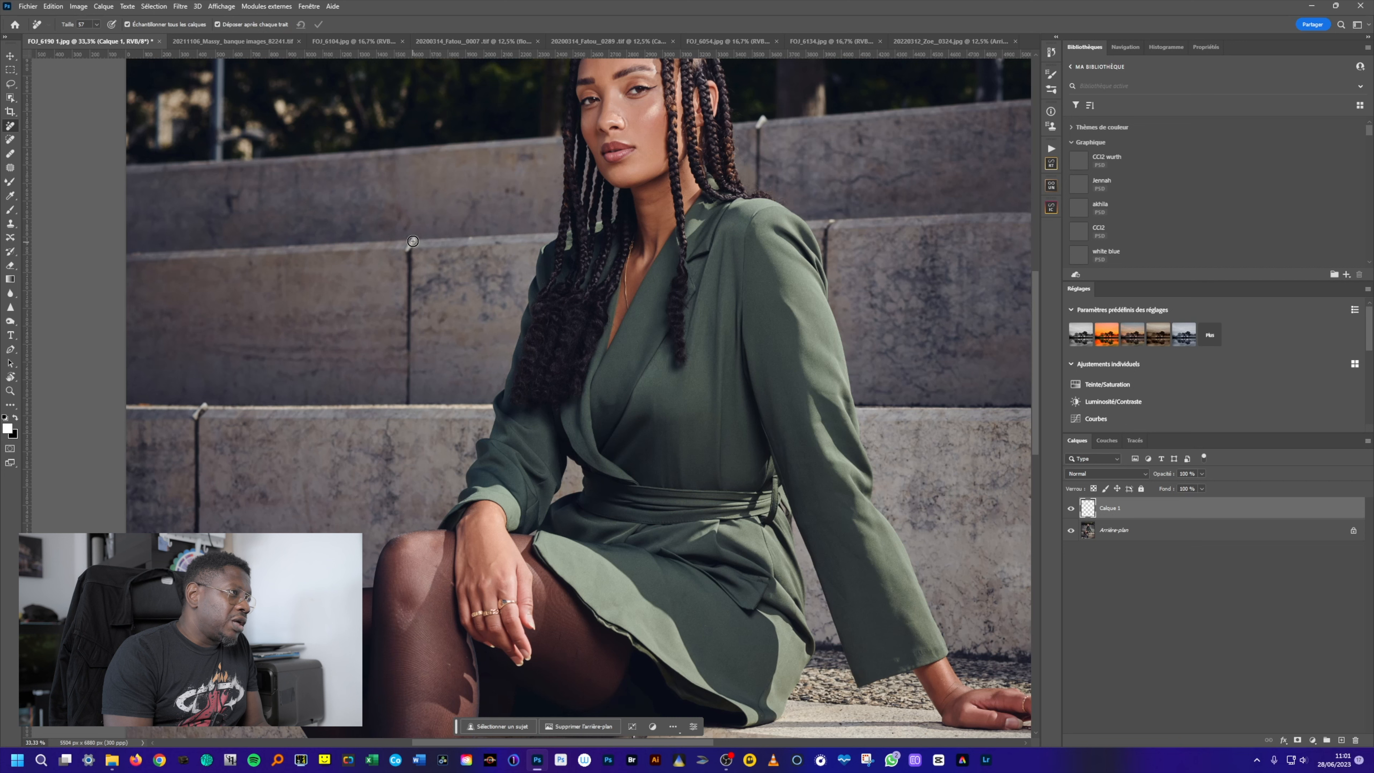
pyautogui.moveTo(405, 245); pyautogui.dragTo(411, 247)
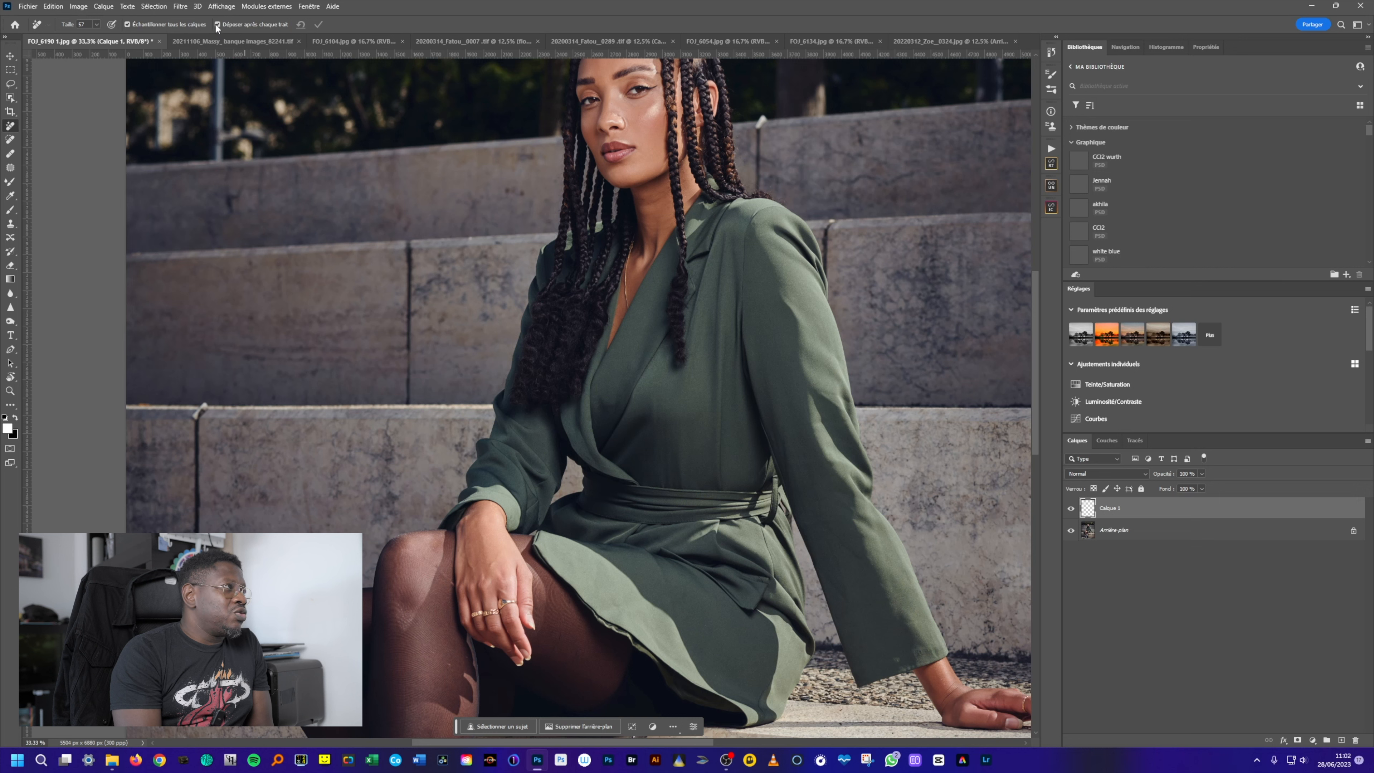
# Step: With removal after each stroke turned off, erase the middle and lower wall joints beside her braids and arm, and turn the option back on
pyautogui.moveTo(408, 244); pyautogui.dragTo(409, 320)
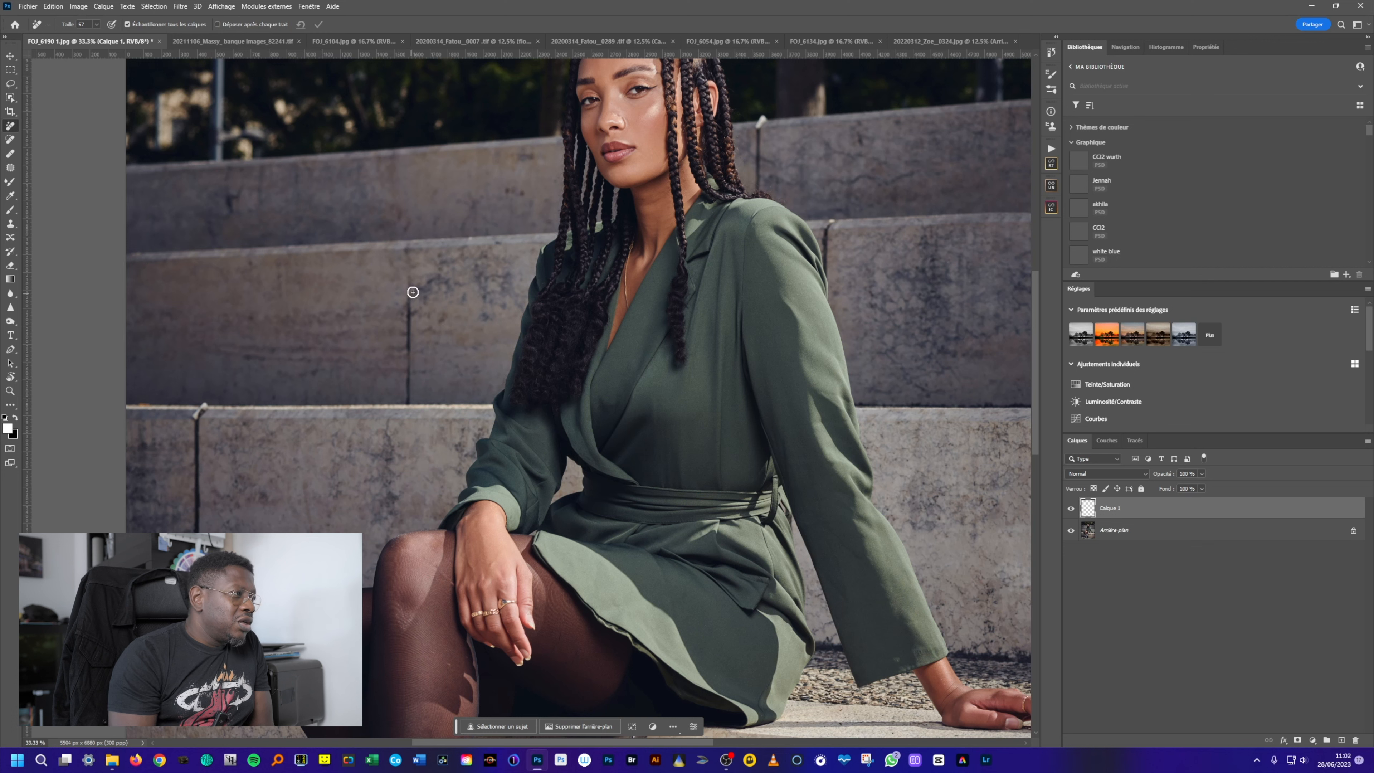
pyautogui.moveTo(408, 246); pyautogui.dragTo(407, 399)
pyautogui.moveTo(410, 280); pyautogui.dragTo(408, 313)
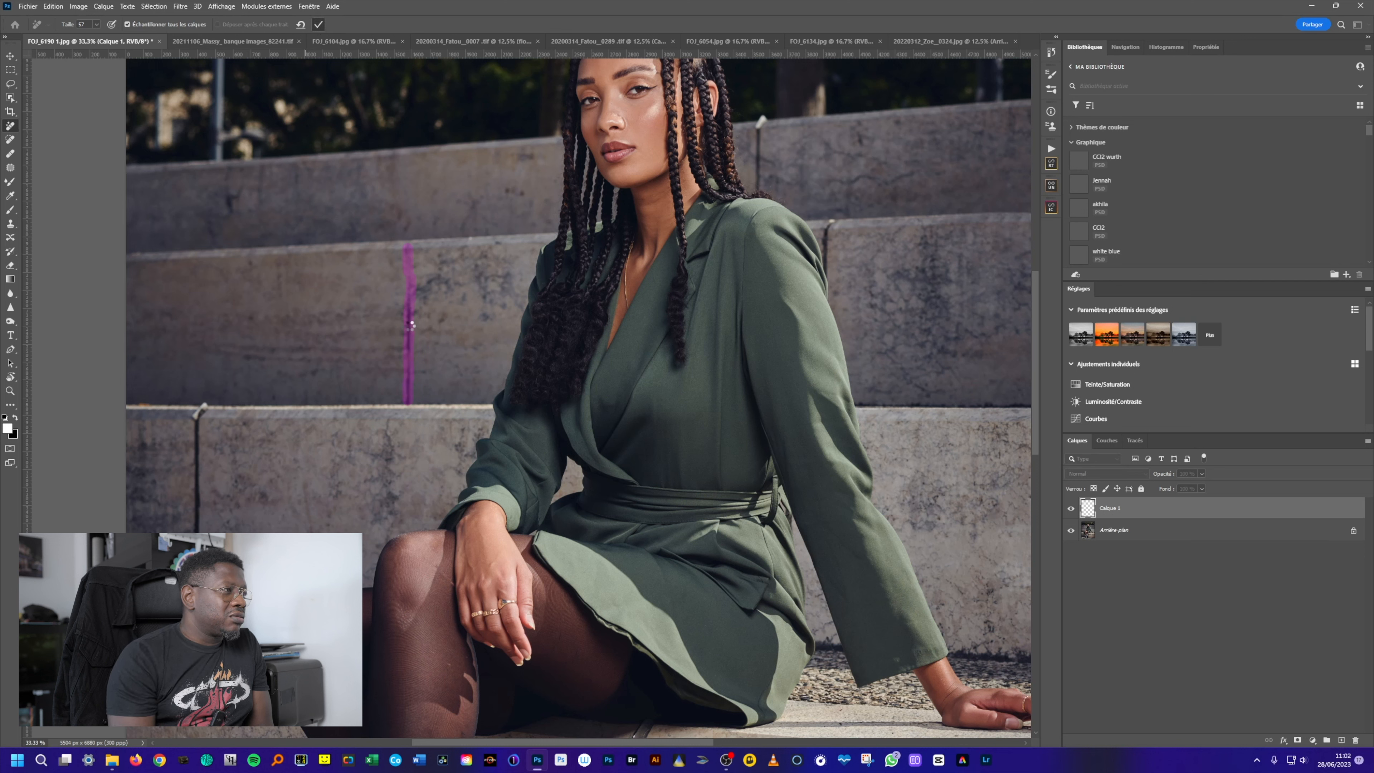
pyautogui.press('Return')
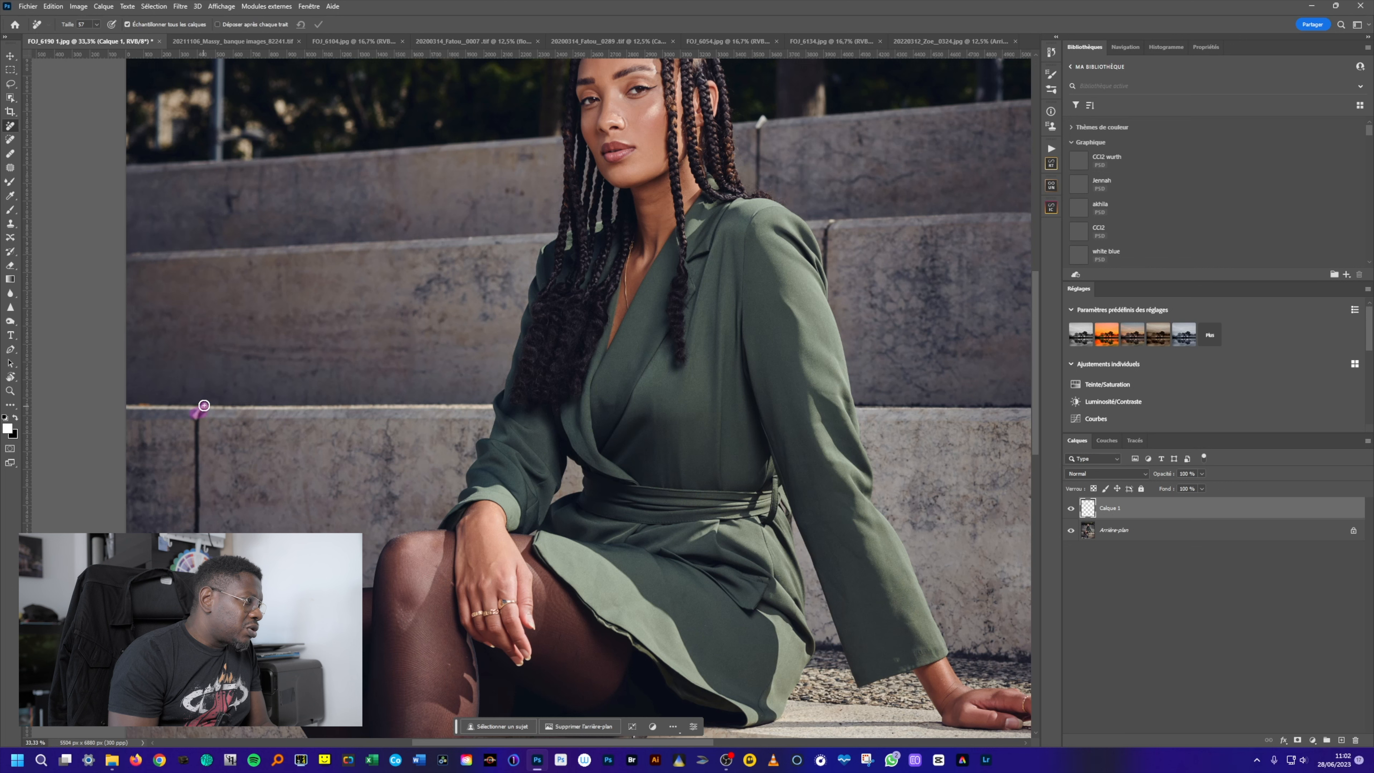
pyautogui.moveTo(198, 415); pyautogui.dragTo(197, 520)
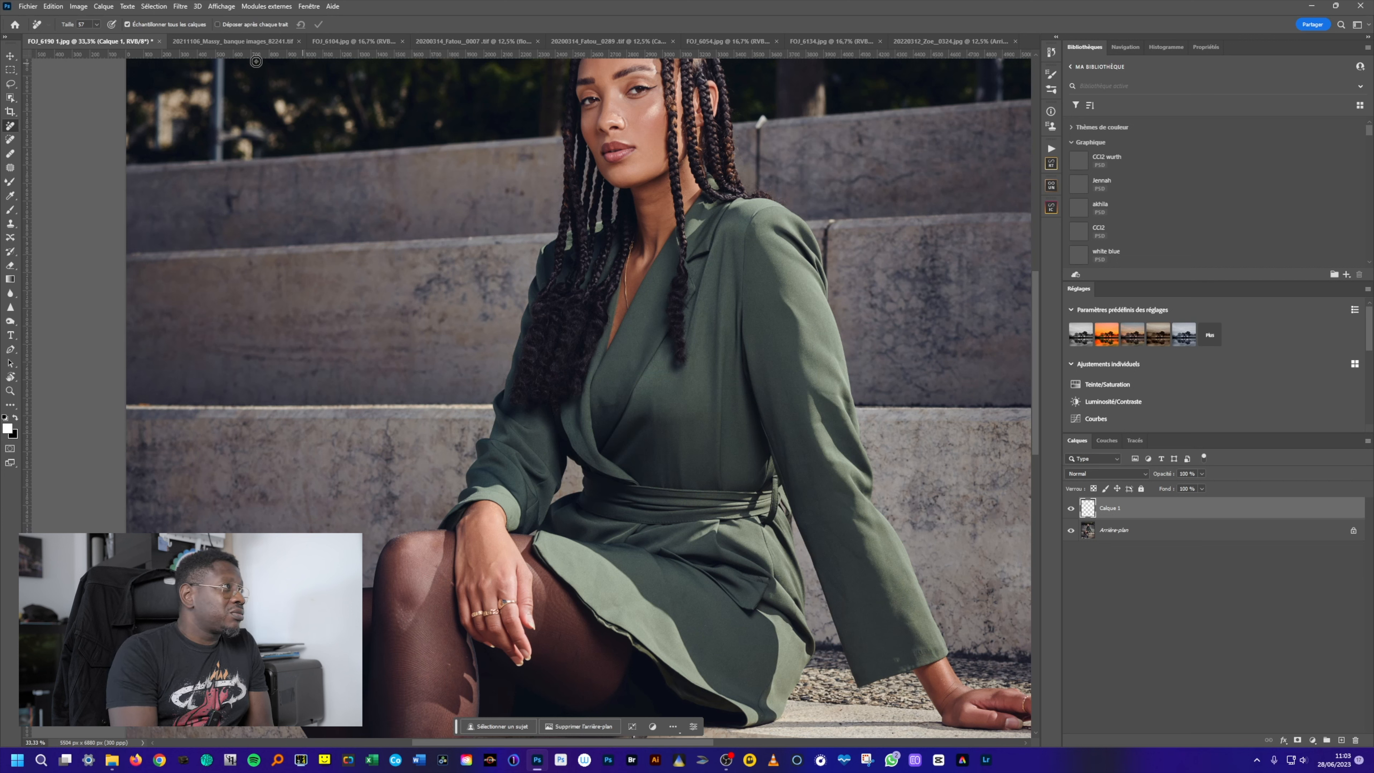
pyautogui.click(218, 25)
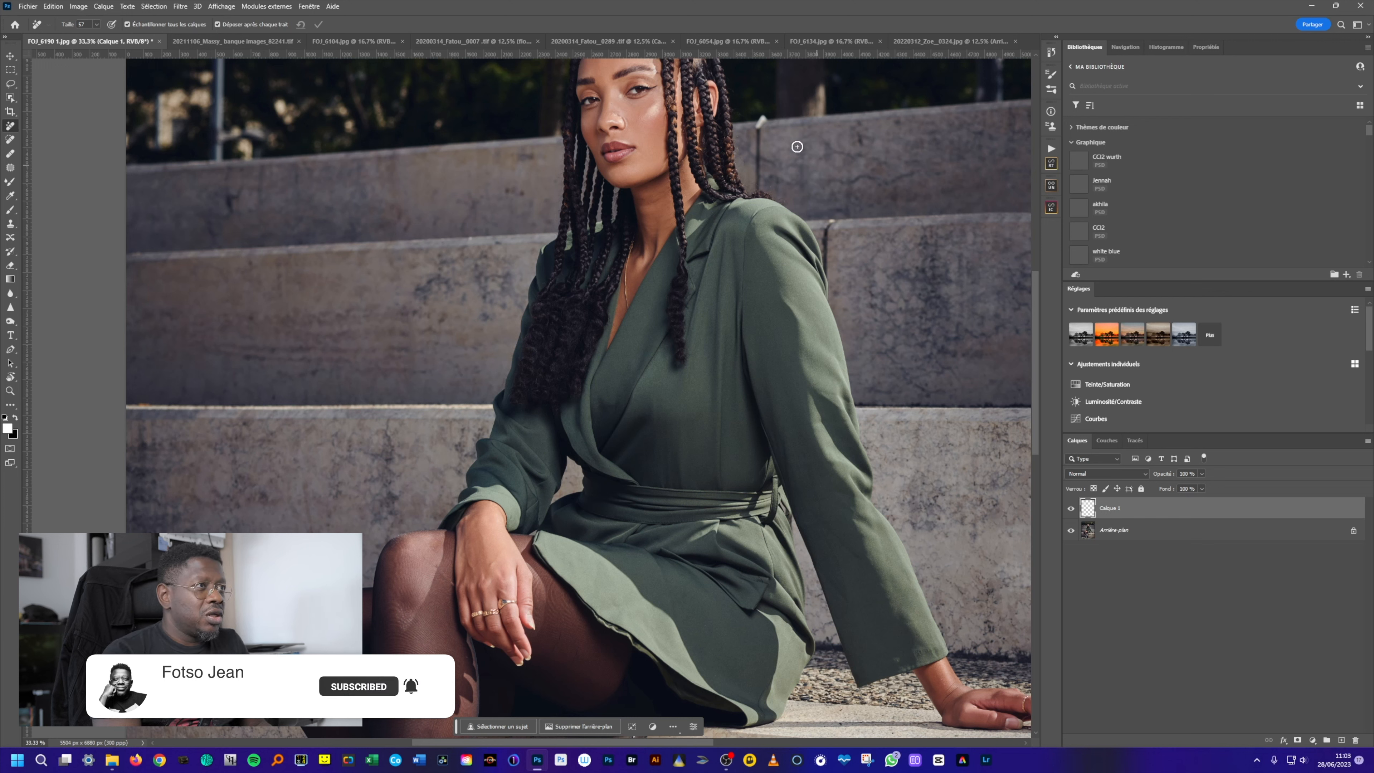
# Step: Erase the bright tip of the wall joint behind the braids and the whole joint touching the jacket's shoulder with the Remove tool
pyautogui.moveTo(763, 117); pyautogui.dragTo(758, 128)
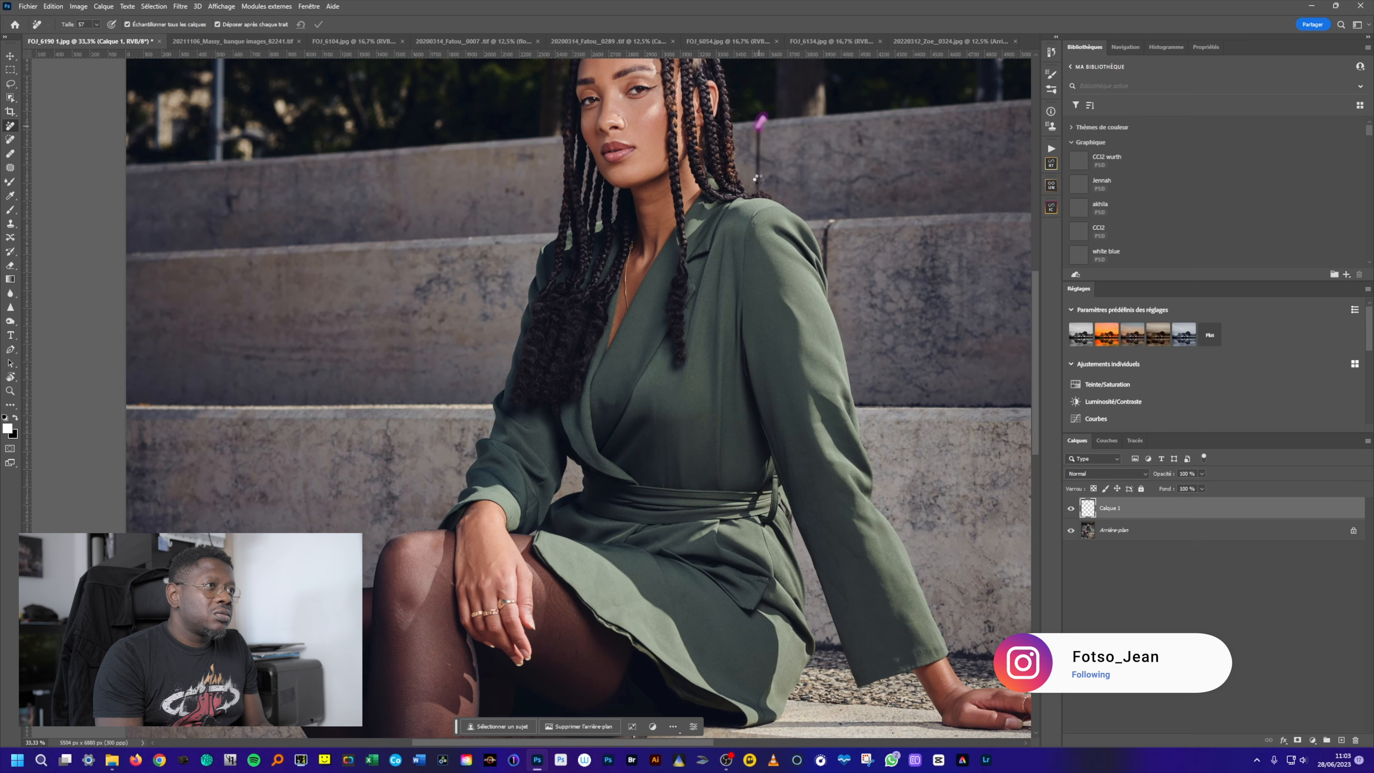
pyautogui.moveTo(758, 188); pyautogui.dragTo(764, 124)
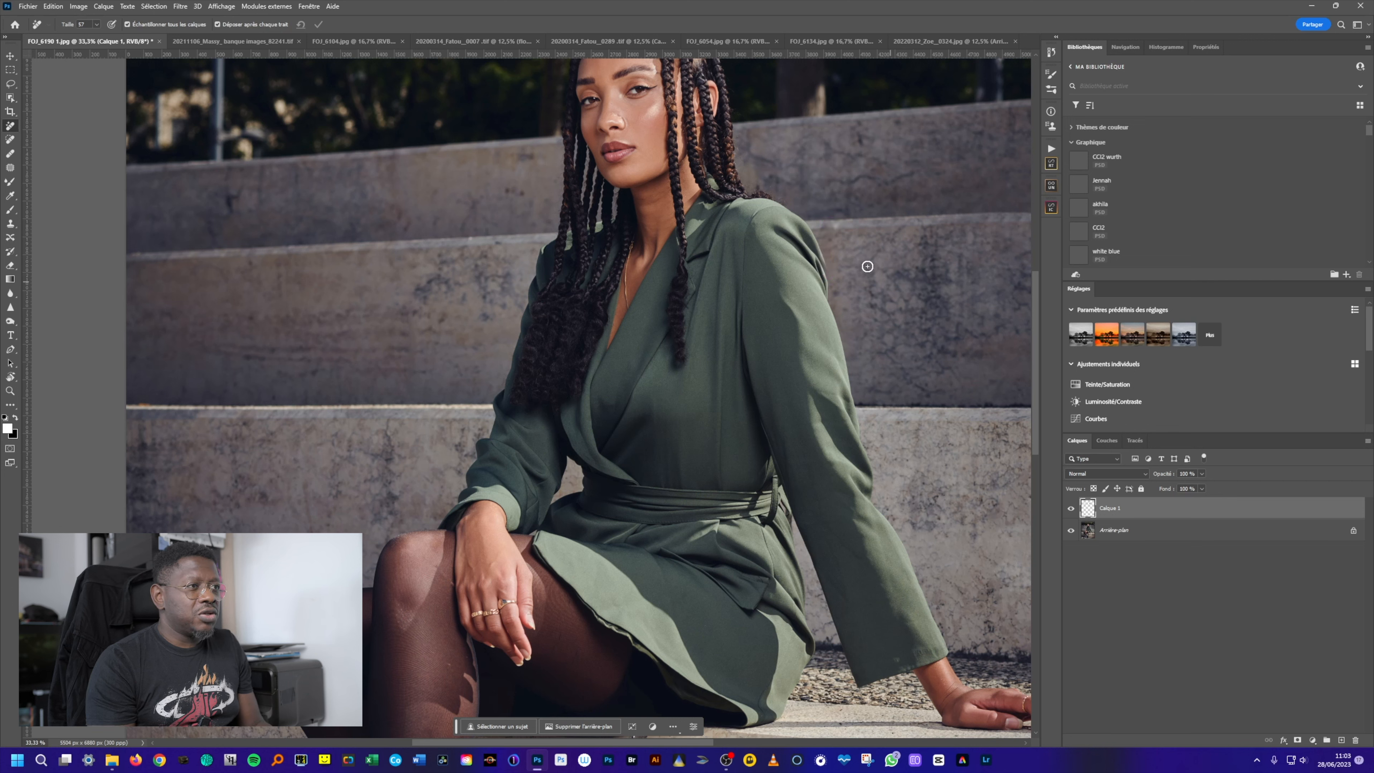
pyautogui.moveTo(825, 263); pyautogui.dragTo(824, 273)
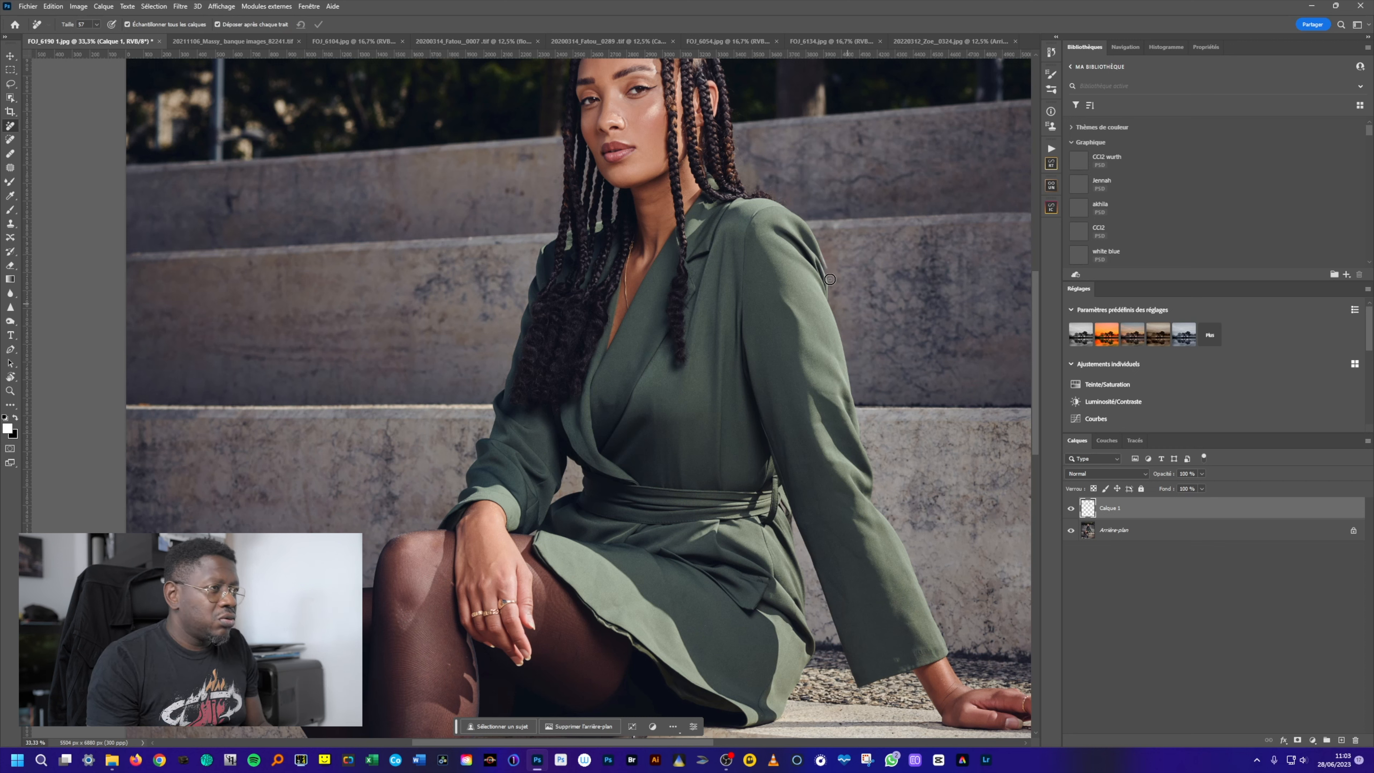
pyautogui.scroll(2, 833, 275)
pyautogui.moveTo(836, 274); pyautogui.dragTo(821, 269)
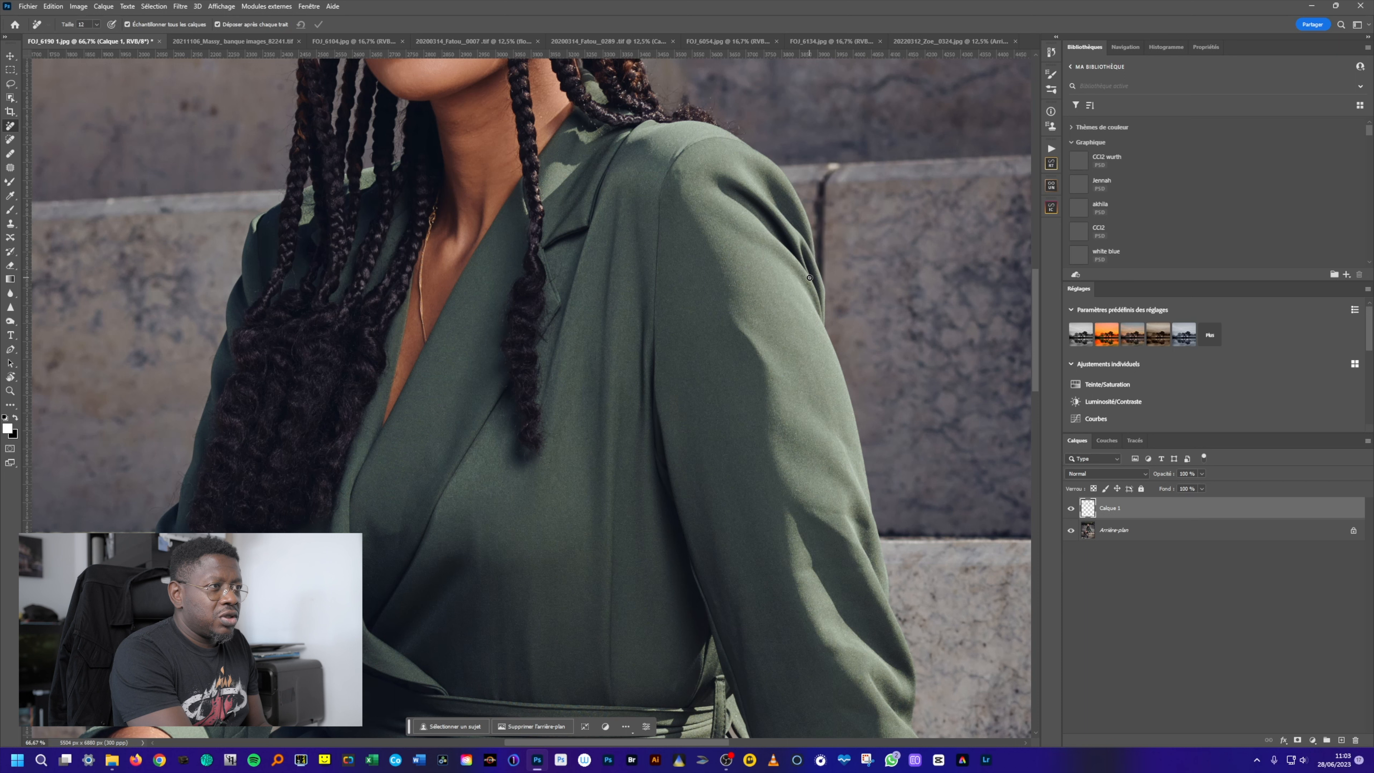
pyautogui.moveTo(830, 177)
pyautogui.mouseDown()
pyautogui.moveTo(821, 243)
pyautogui.moveTo(833, 173)
pyautogui.moveTo(824, 273)
pyautogui.mouseUp()
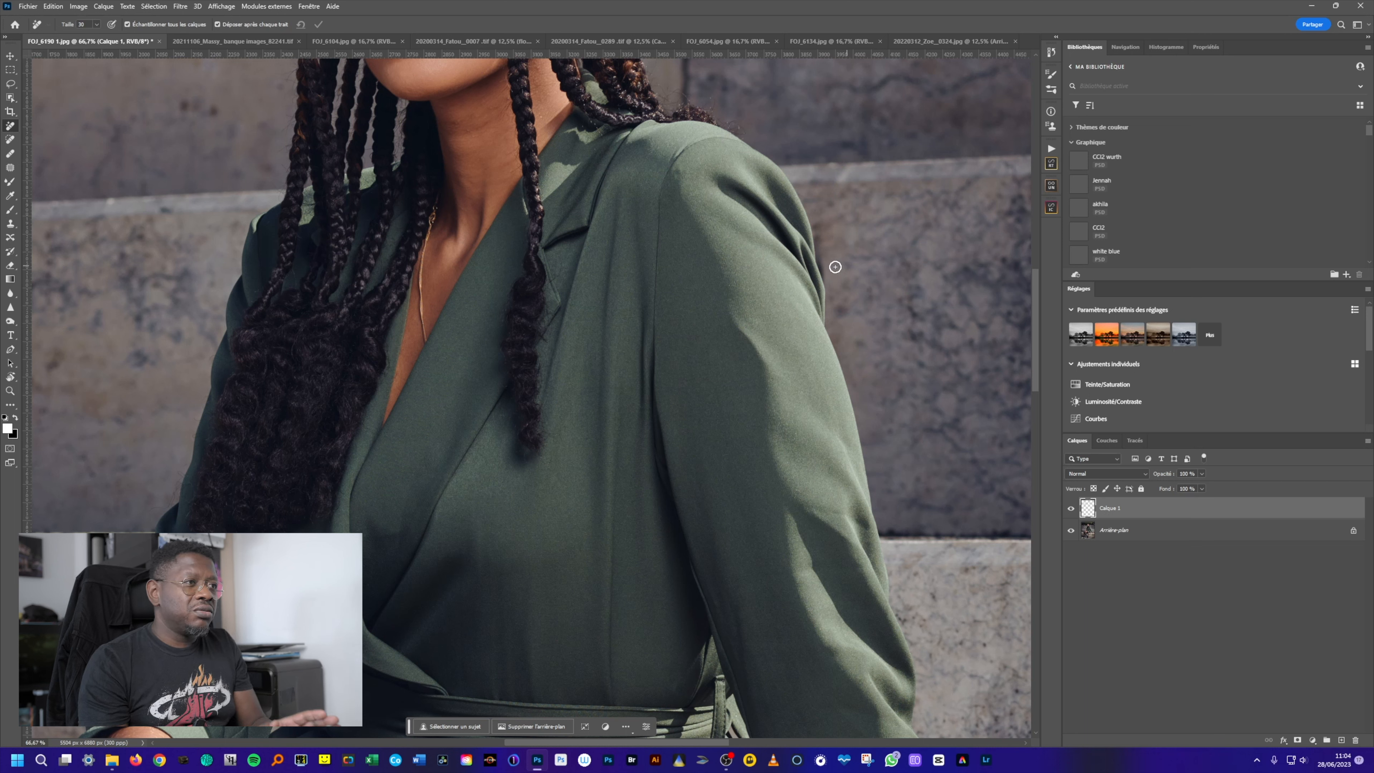
pyautogui.moveTo(820, 231); pyautogui.dragTo(827, 282)
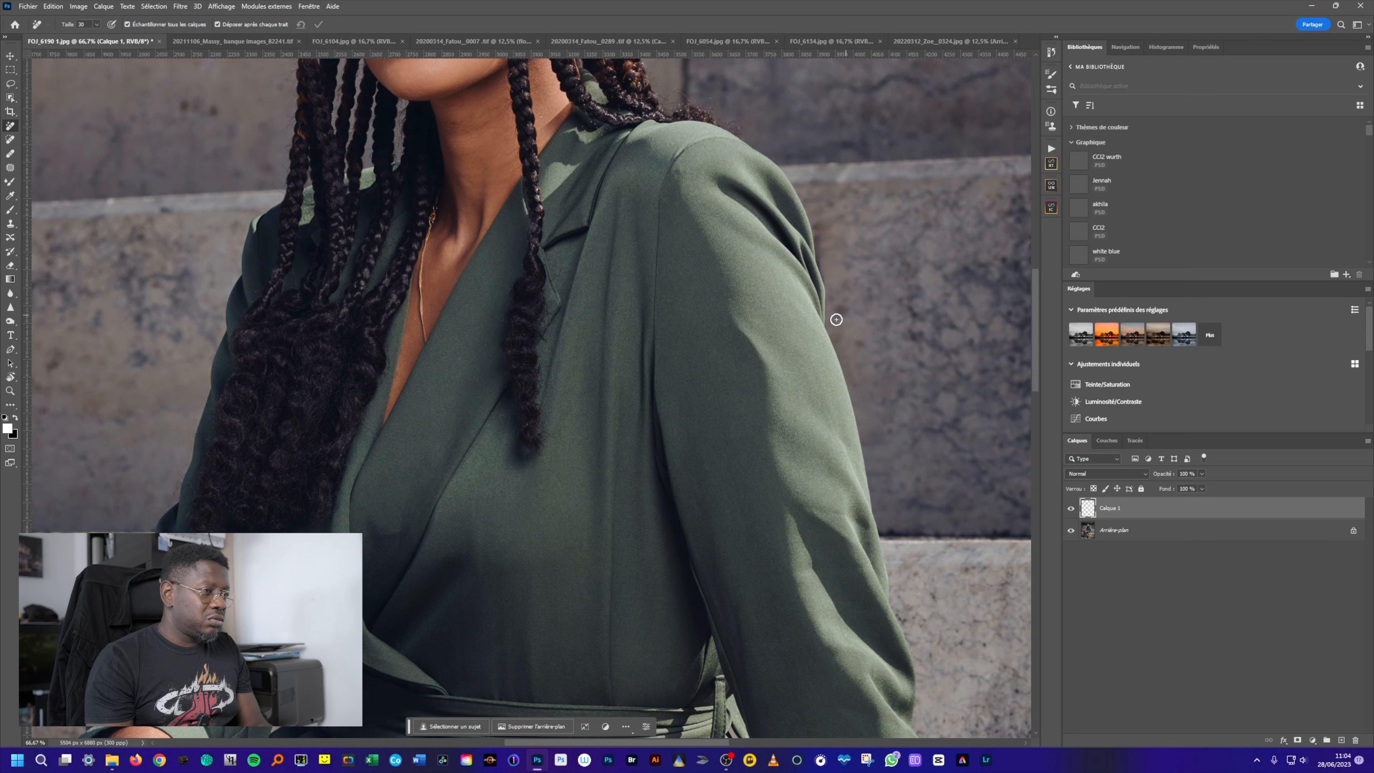
# Step: Erase the remaining dark wall joint just behind the braids, from the wall's upper edge to the shoulder, with the Remove tool at size 47
pyautogui.scroll(-3, 836, 319)
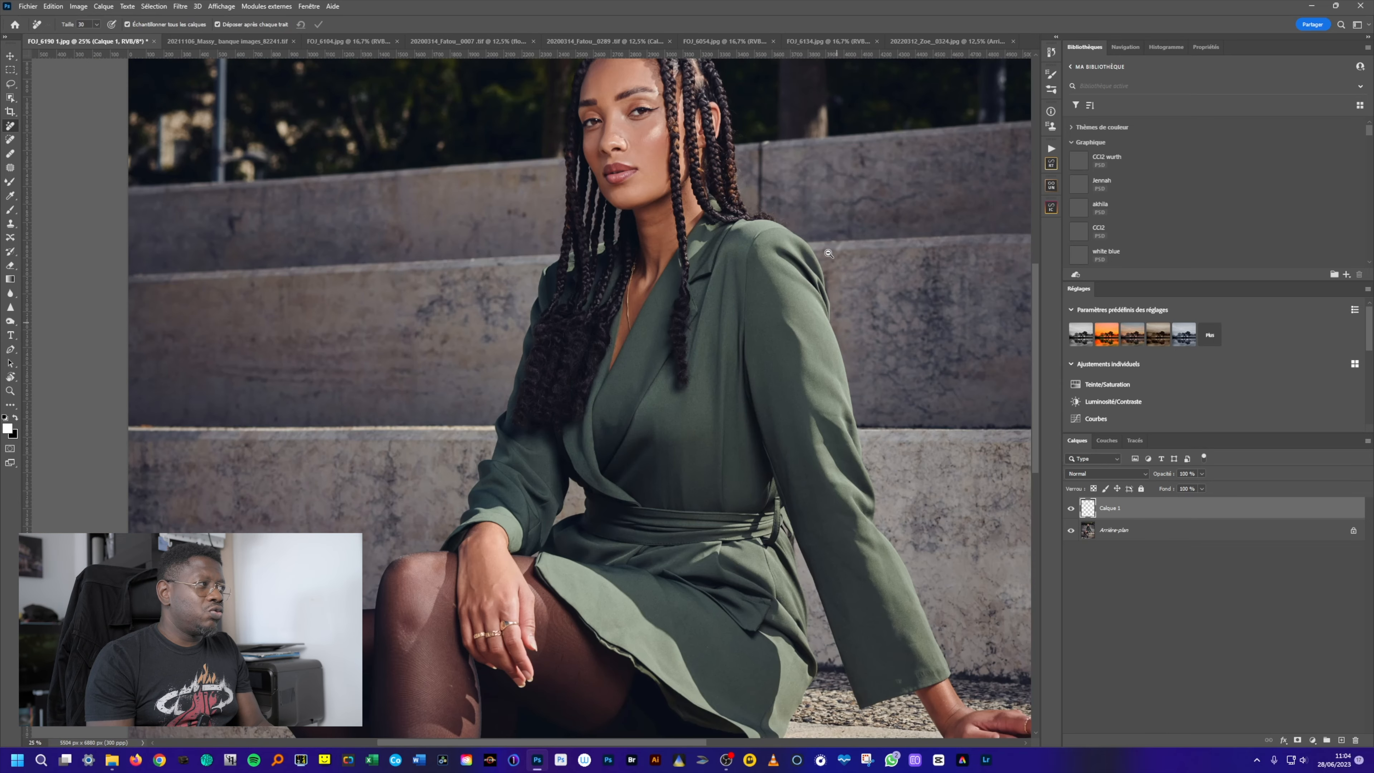
pyautogui.scroll(1, 607, 205)
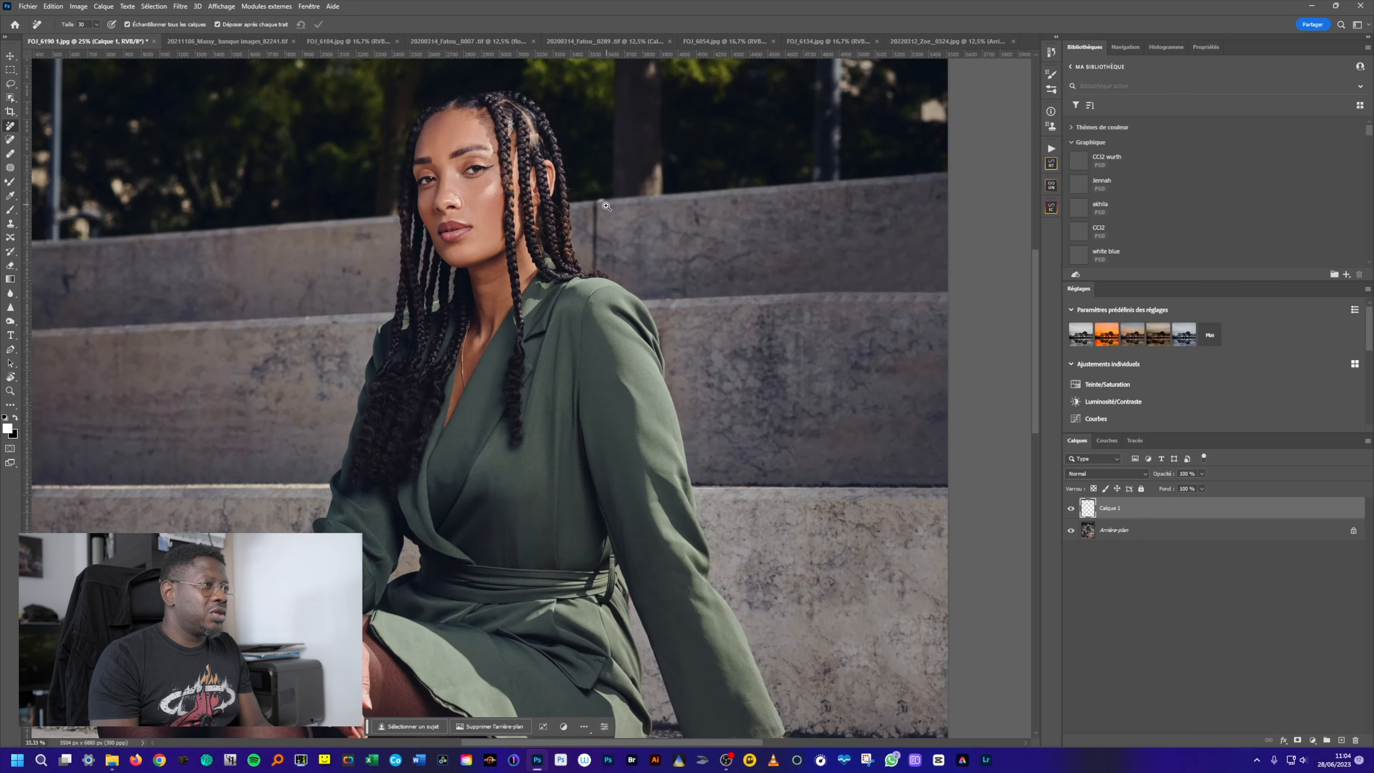
pyautogui.scroll(4, 606, 206)
pyautogui.moveTo(593, 172)
pyautogui.mouseDown()
pyautogui.moveTo(534, 182)
pyautogui.moveTo(589, 181)
pyautogui.mouseUp()
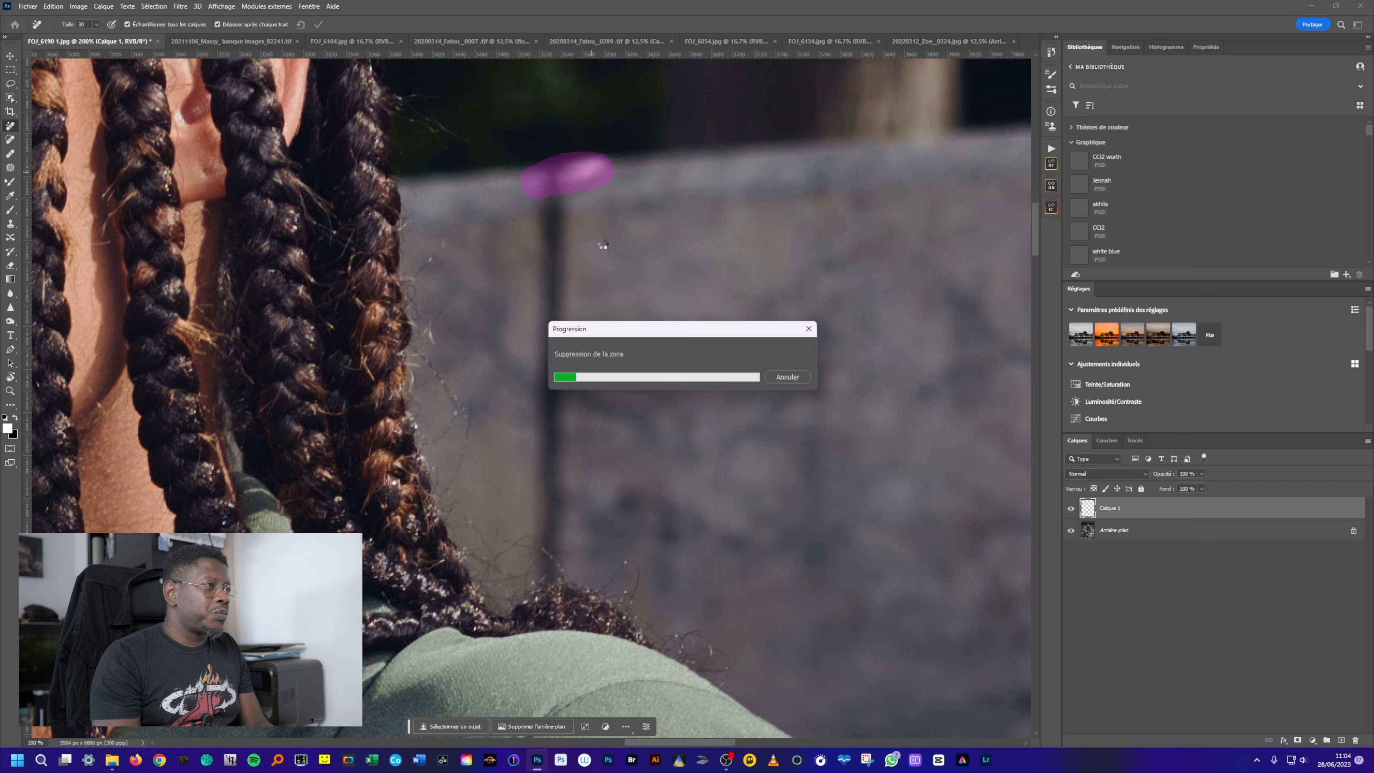
pyautogui.keyDown('alt'); pyautogui.rightClick(555, 192); pyautogui.keyUp('alt')
pyautogui.moveTo(552, 190); pyautogui.dragTo(550, 552)
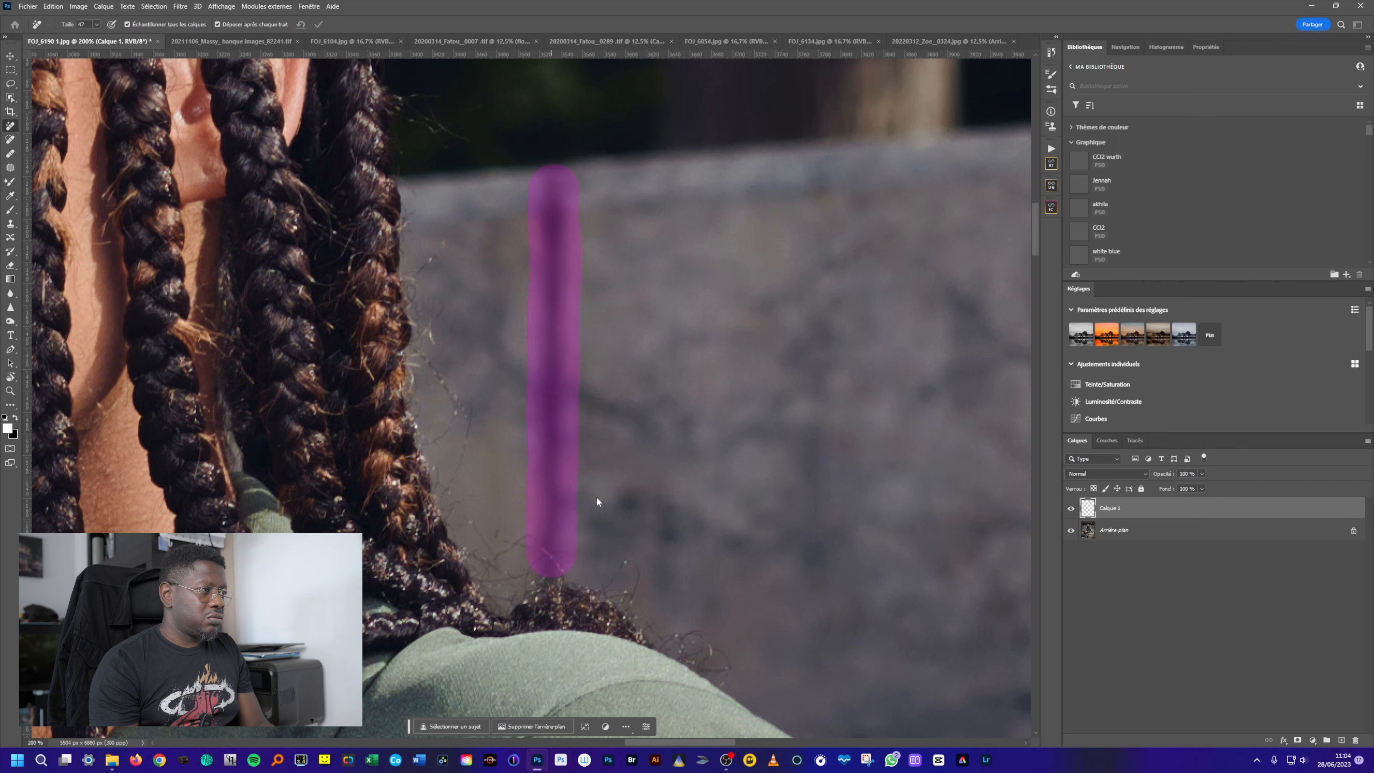
# Step: Hide and reshow Calque 1 twice to compare the whole photo with and without the wall joints
pyautogui.keyDown('ctrl'); pyautogui.keyDown('alt'); pyautogui.click(600, 456); pyautogui.keyUp('alt'); pyautogui.keyUp('ctrl')
pyautogui.keyDown('ctrl'); pyautogui.keyDown('alt'); pyautogui.click(604, 452); pyautogui.keyUp('alt'); pyautogui.keyUp('ctrl')
pyautogui.keyDown('ctrl'); pyautogui.keyDown('alt'); pyautogui.click(605, 450); pyautogui.keyUp('alt'); pyautogui.keyUp('ctrl')
pyautogui.keyDown('ctrl'); pyautogui.keyDown('alt'); pyautogui.click(611, 449); pyautogui.keyUp('alt'); pyautogui.keyUp('ctrl')
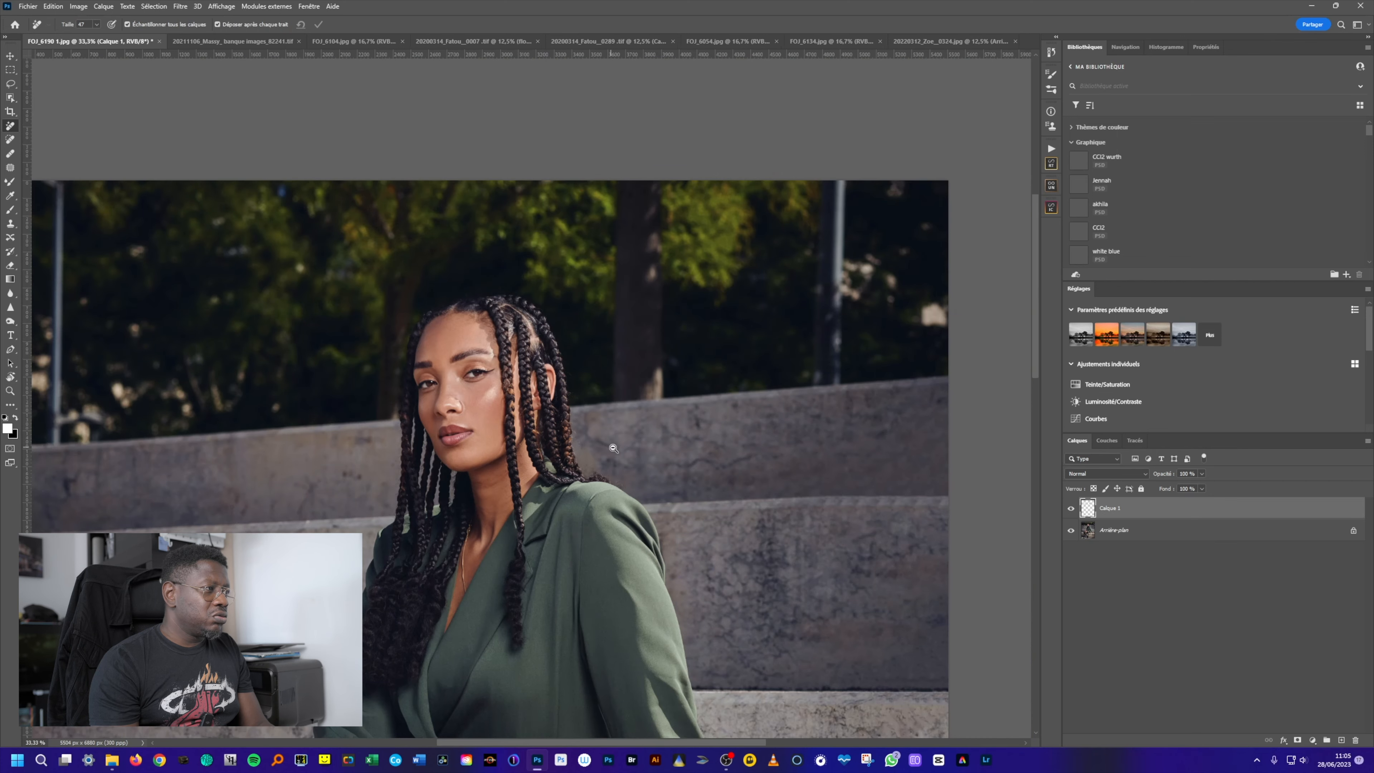
pyautogui.keyDown('ctrl'); pyautogui.keyDown('alt'); pyautogui.click(613, 448); pyautogui.keyUp('alt'); pyautogui.keyUp('ctrl')
pyautogui.keyDown('ctrl'); pyautogui.keyDown('alt'); pyautogui.click(614, 452); pyautogui.keyUp('alt'); pyautogui.keyUp('ctrl')
pyautogui.keyDown('ctrl'); pyautogui.keyDown('alt'); pyautogui.click(616, 465); pyautogui.keyUp('alt'); pyautogui.keyUp('ctrl')
pyautogui.keyDown('ctrl'); pyautogui.keyDown('alt'); pyautogui.click(622, 487); pyautogui.keyUp('alt'); pyautogui.keyUp('ctrl')
pyautogui.keyDown('ctrl'); pyautogui.keyDown('alt'); pyautogui.click(628, 514); pyautogui.keyUp('alt'); pyautogui.keyUp('ctrl')
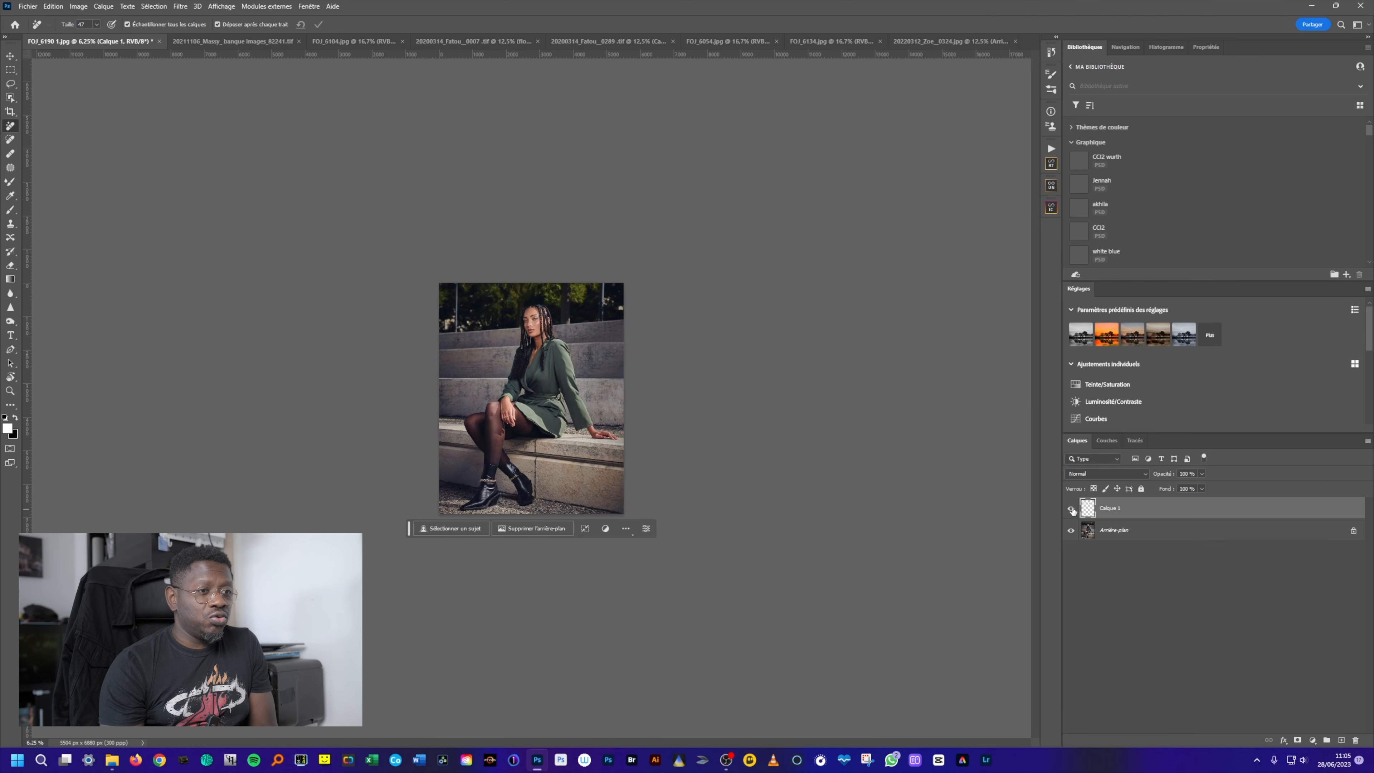
pyautogui.click(1071, 510)
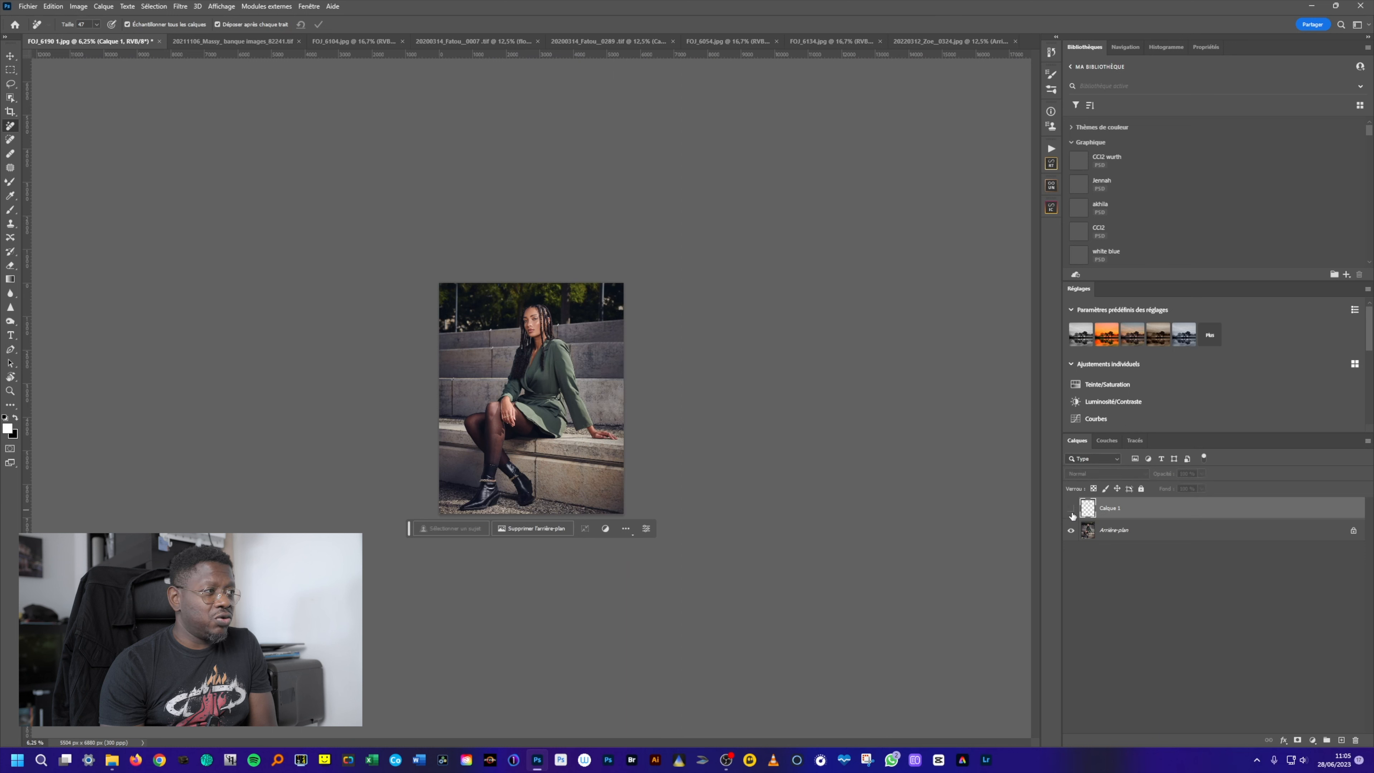
pyautogui.click(1070, 510)
pyautogui.click(1071, 510)
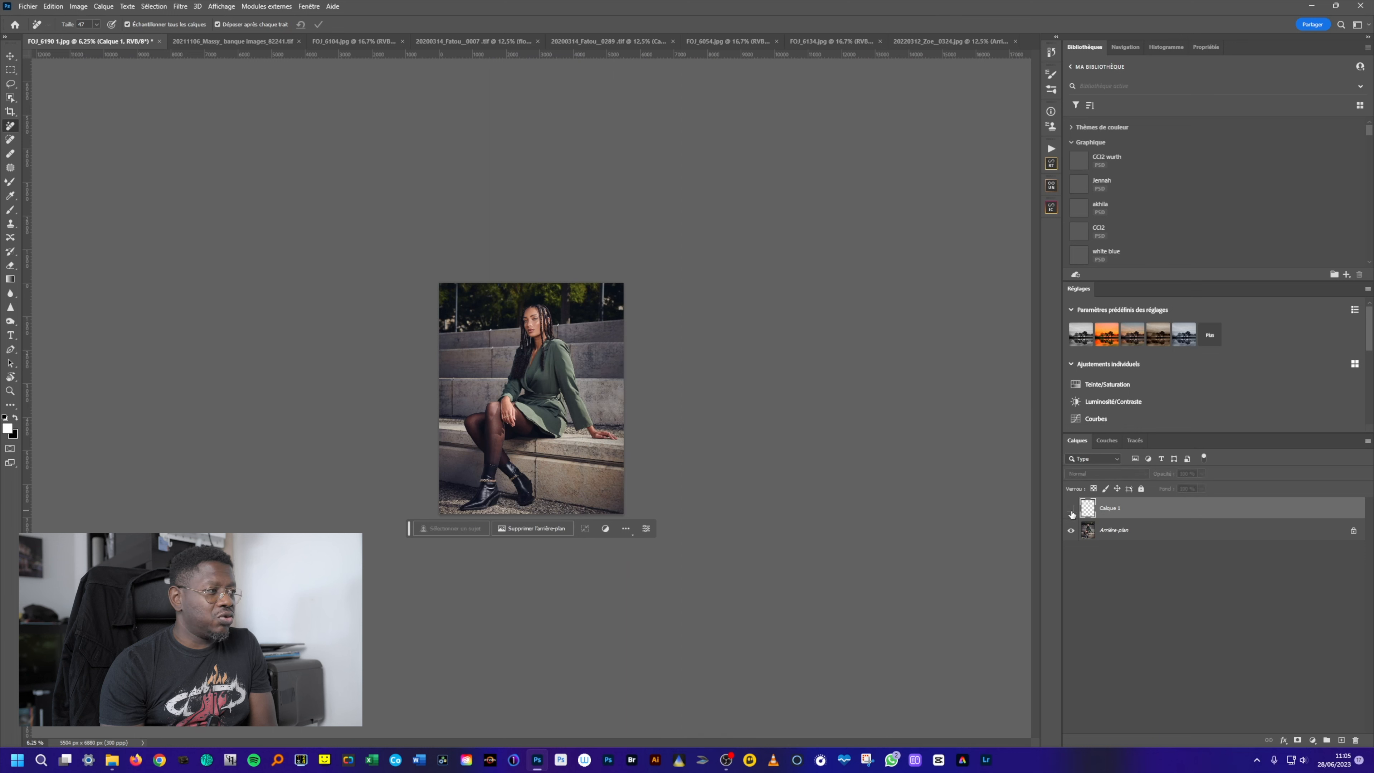
pyautogui.click(1071, 510)
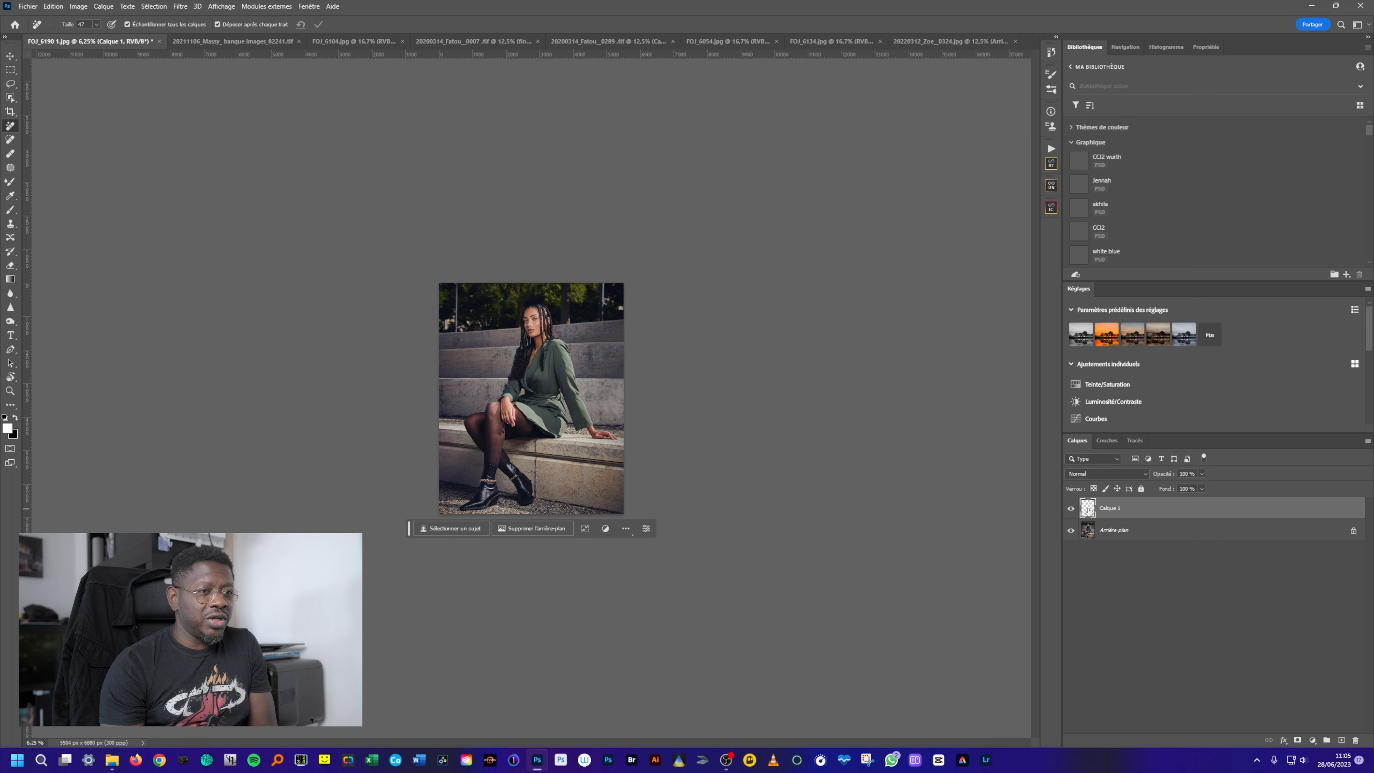
# Step: Switch to the portrait of the smiling woman in the white sweater and erase the necklace chain between the pendant and her loose hair
pyautogui.click(211, 42)
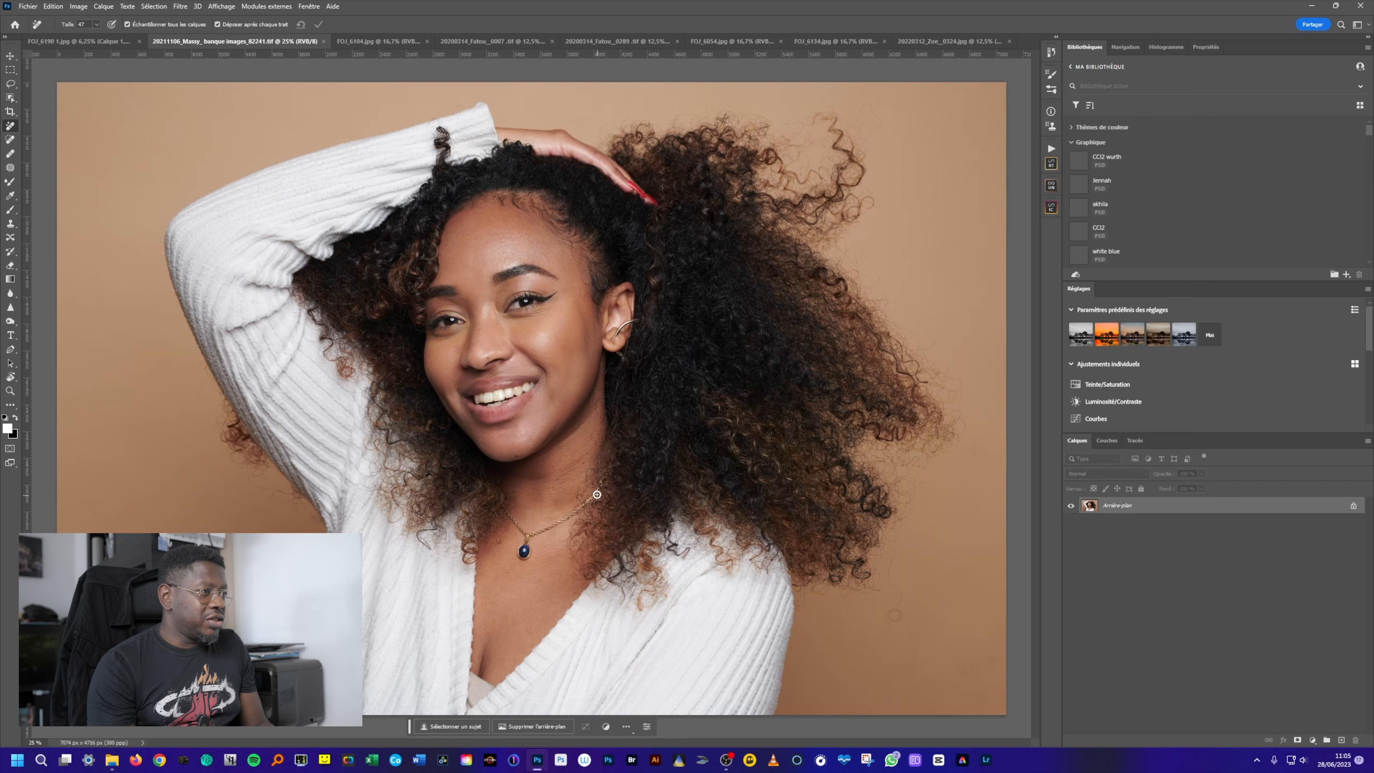
pyautogui.press('space')
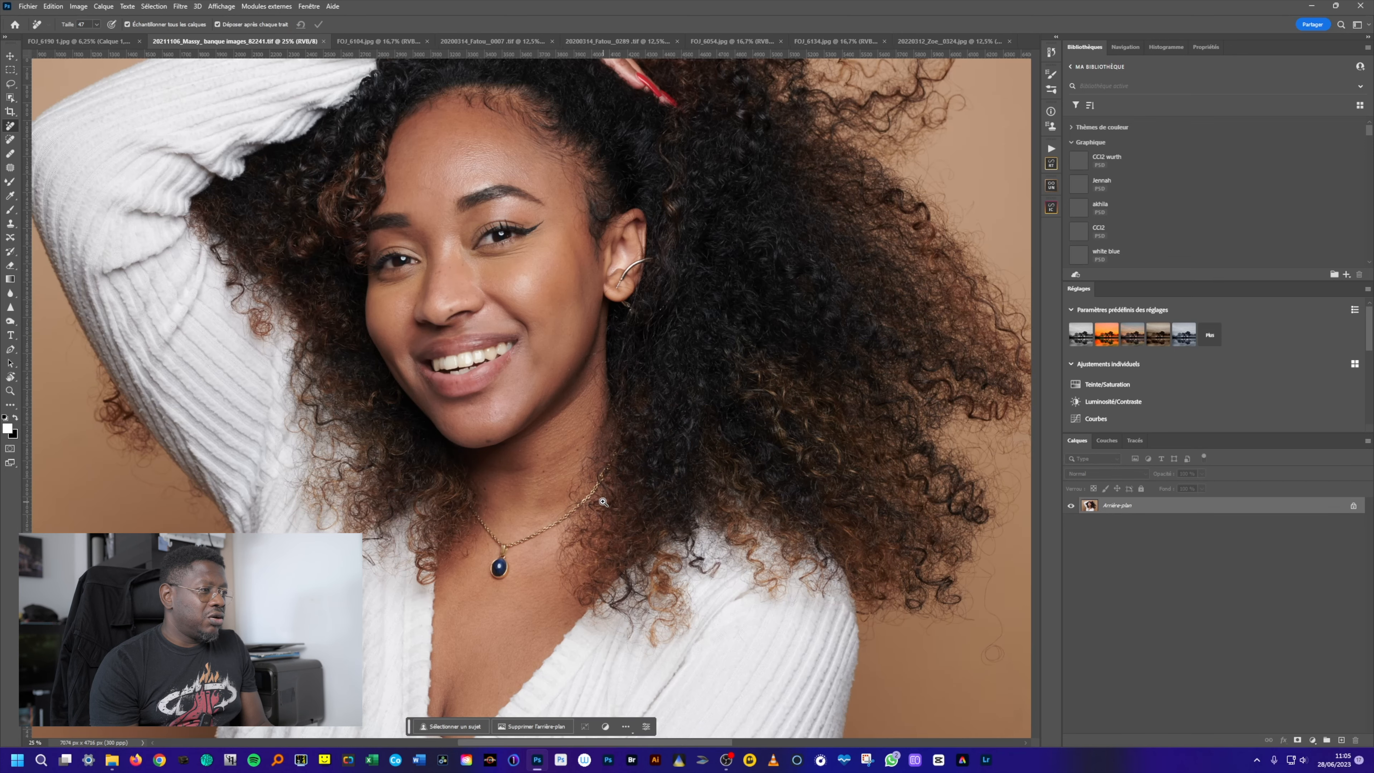
pyautogui.scroll(2, 604, 495)
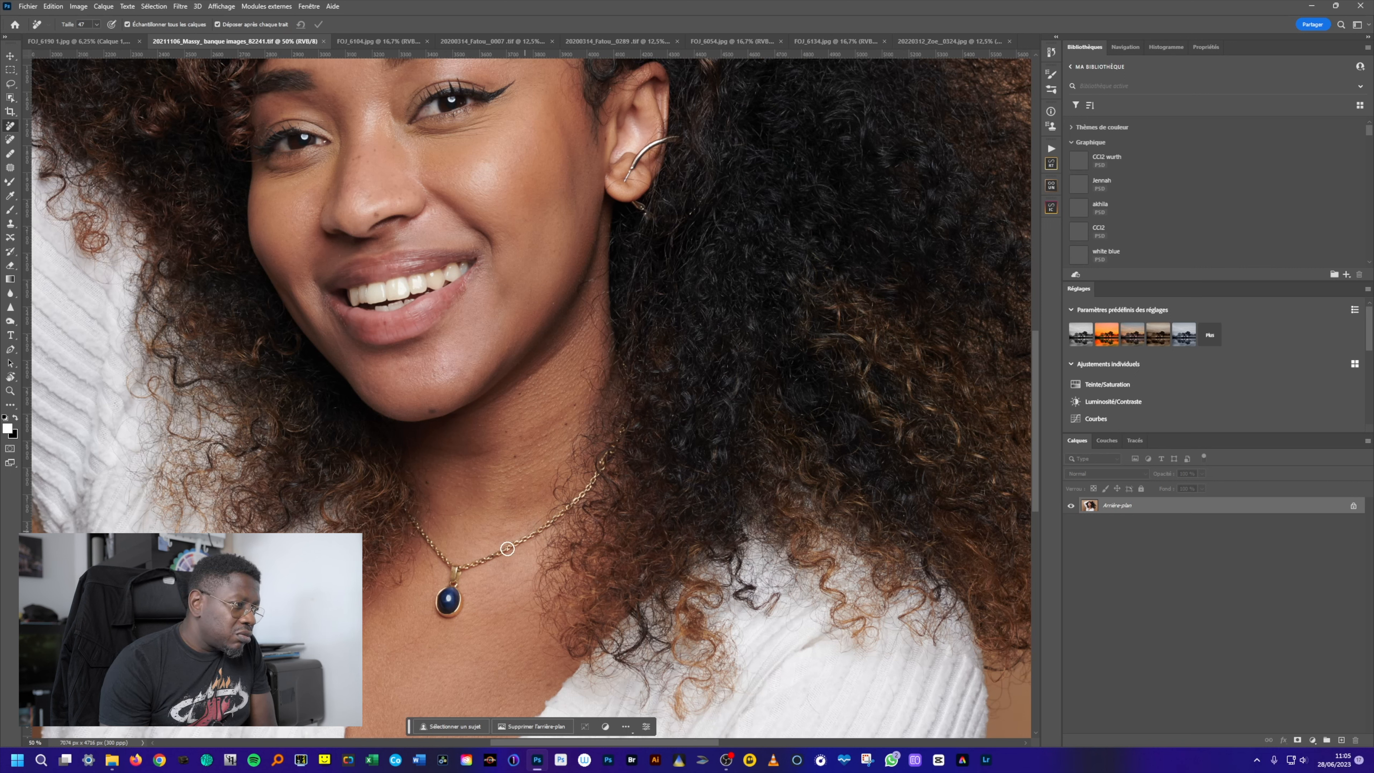
pyautogui.moveTo(474, 562)
pyautogui.mouseDown()
pyautogui.moveTo(579, 498)
pyautogui.moveTo(615, 443)
pyautogui.mouseUp()
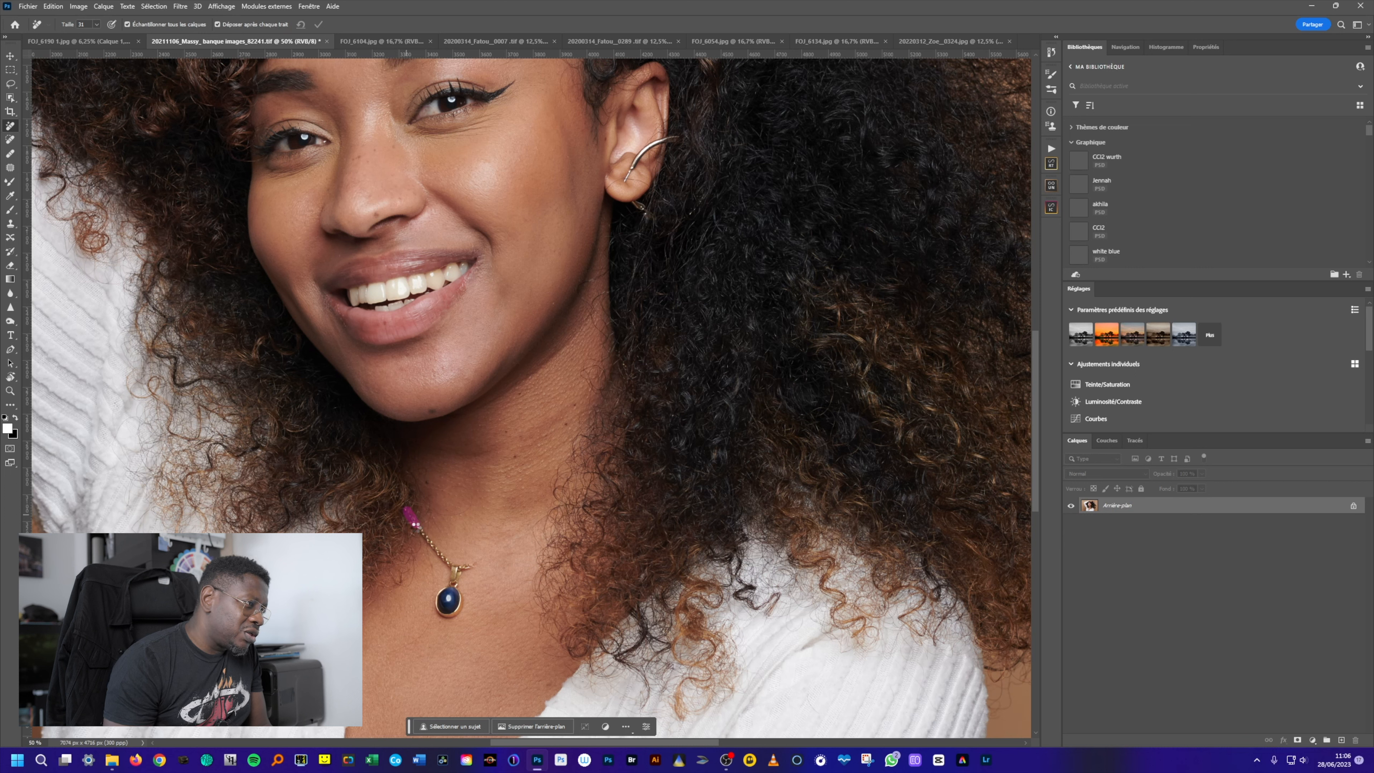
# Step: Turn off removal after each stroke and erase the whole necklace, its pendant and the leftover chain trace with the Remove tool
pyautogui.moveTo(400, 474); pyautogui.dragTo(383, 478)
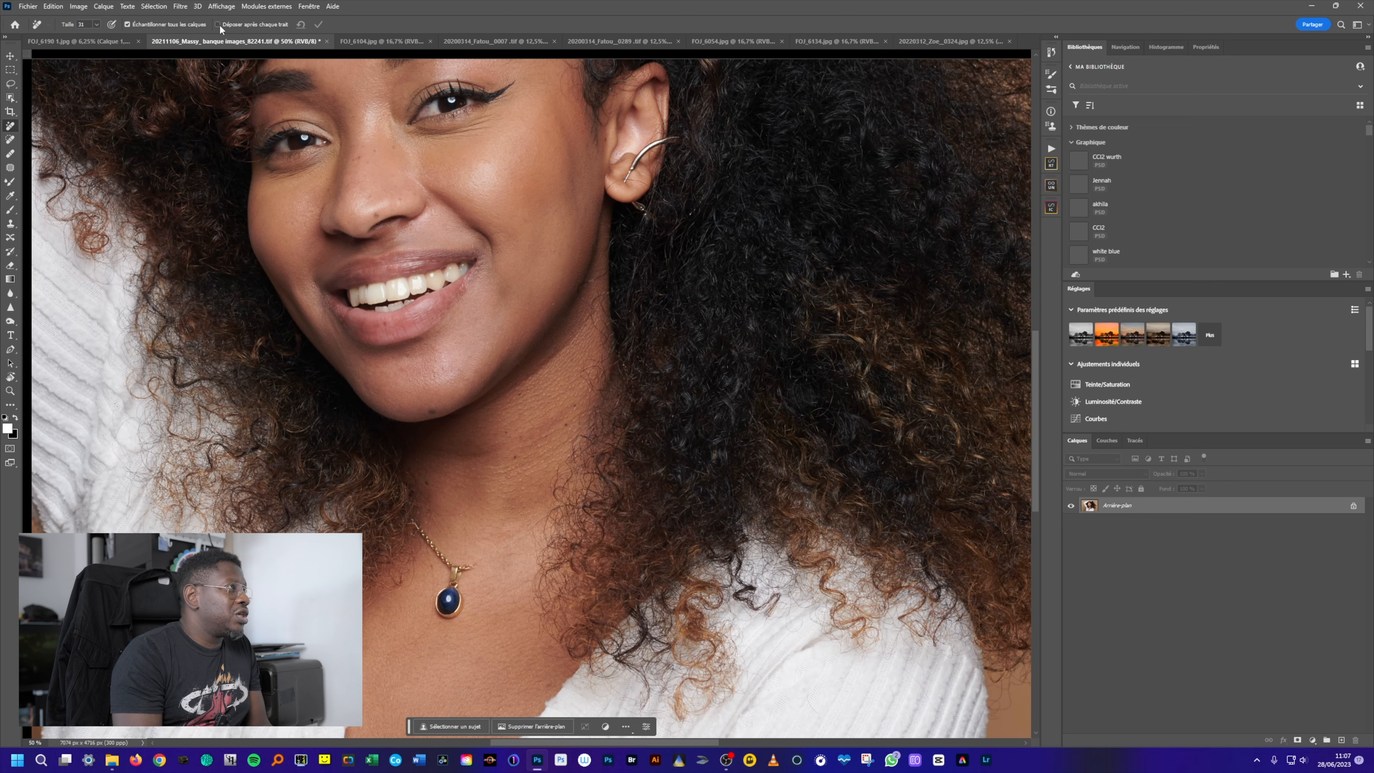
pyautogui.moveTo(411, 518)
pyautogui.mouseDown()
pyautogui.moveTo(420, 531)
pyautogui.moveTo(415, 519)
pyautogui.mouseUp()
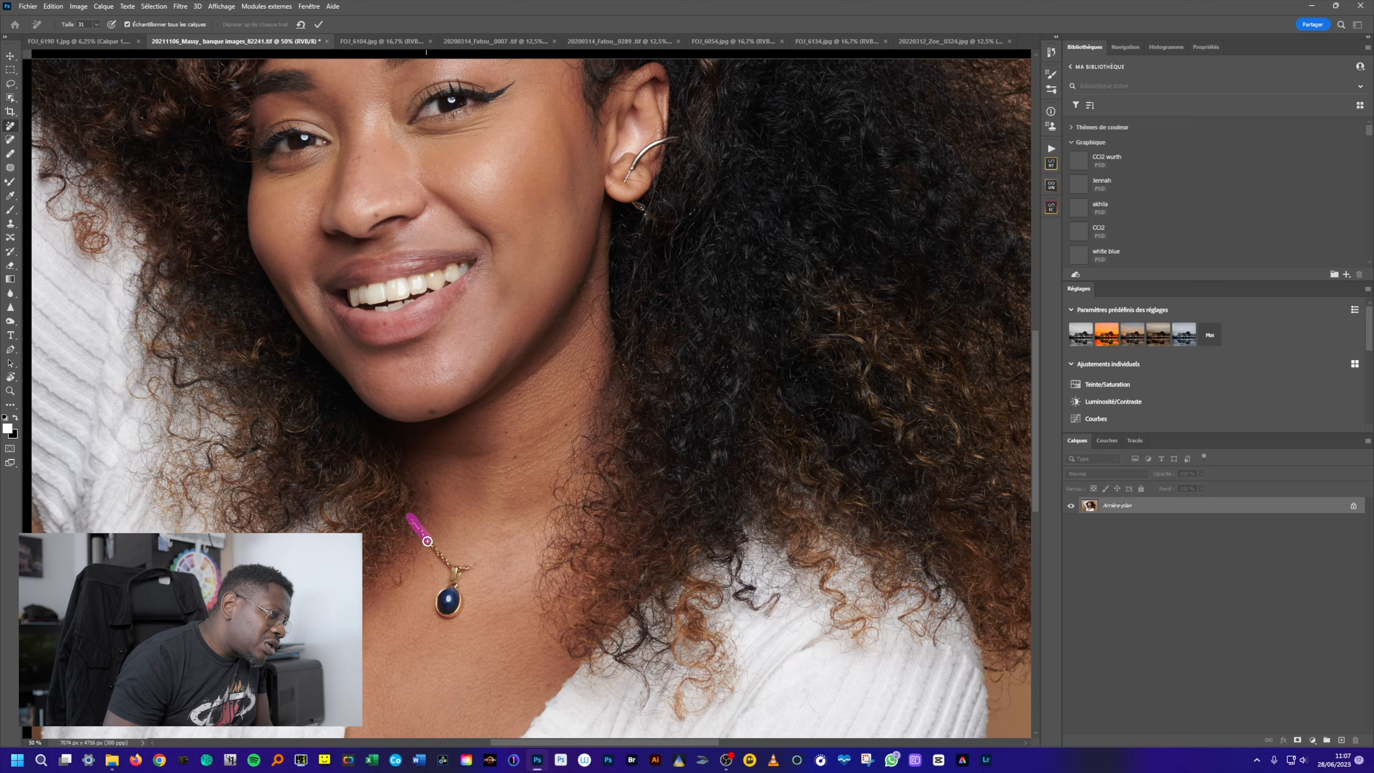
pyautogui.moveTo(445, 559); pyautogui.dragTo(446, 565)
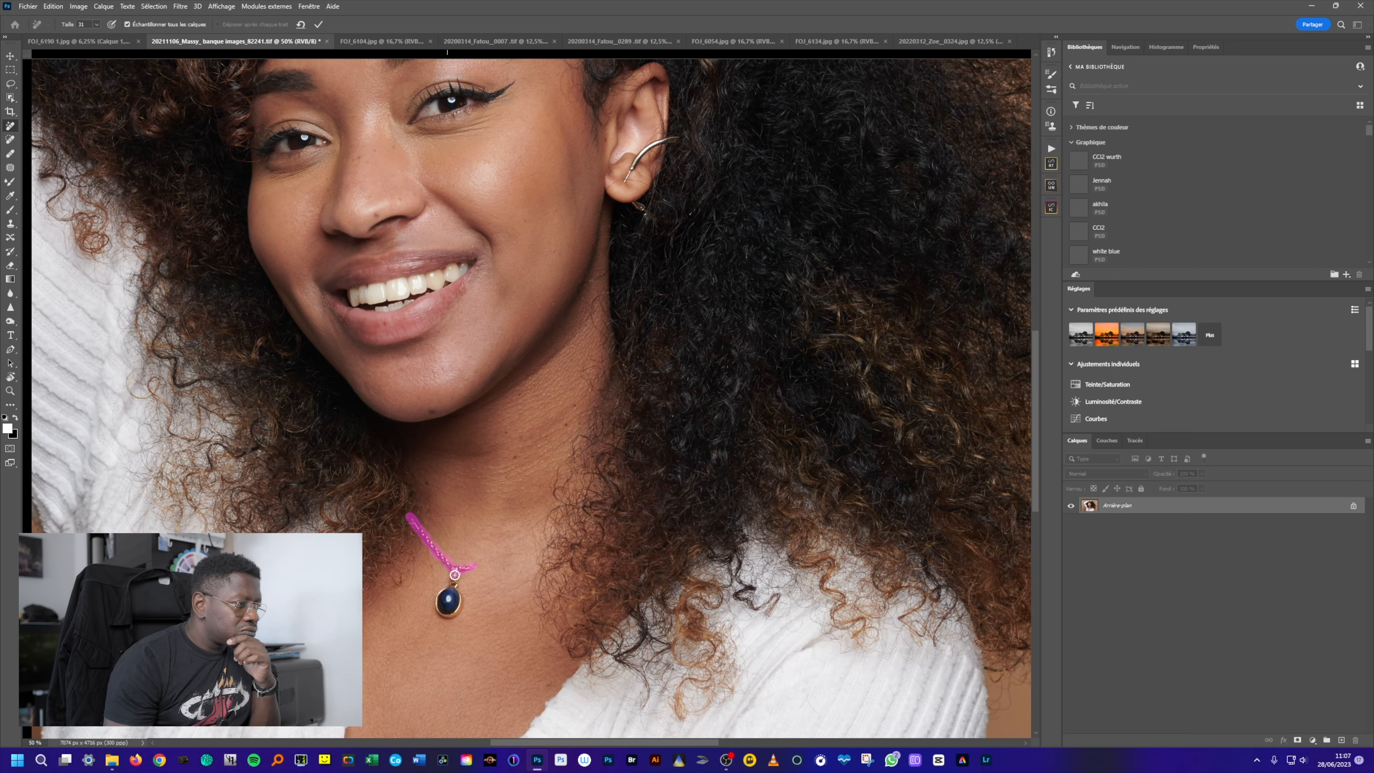
pyautogui.moveTo(453, 582); pyautogui.dragTo(457, 592)
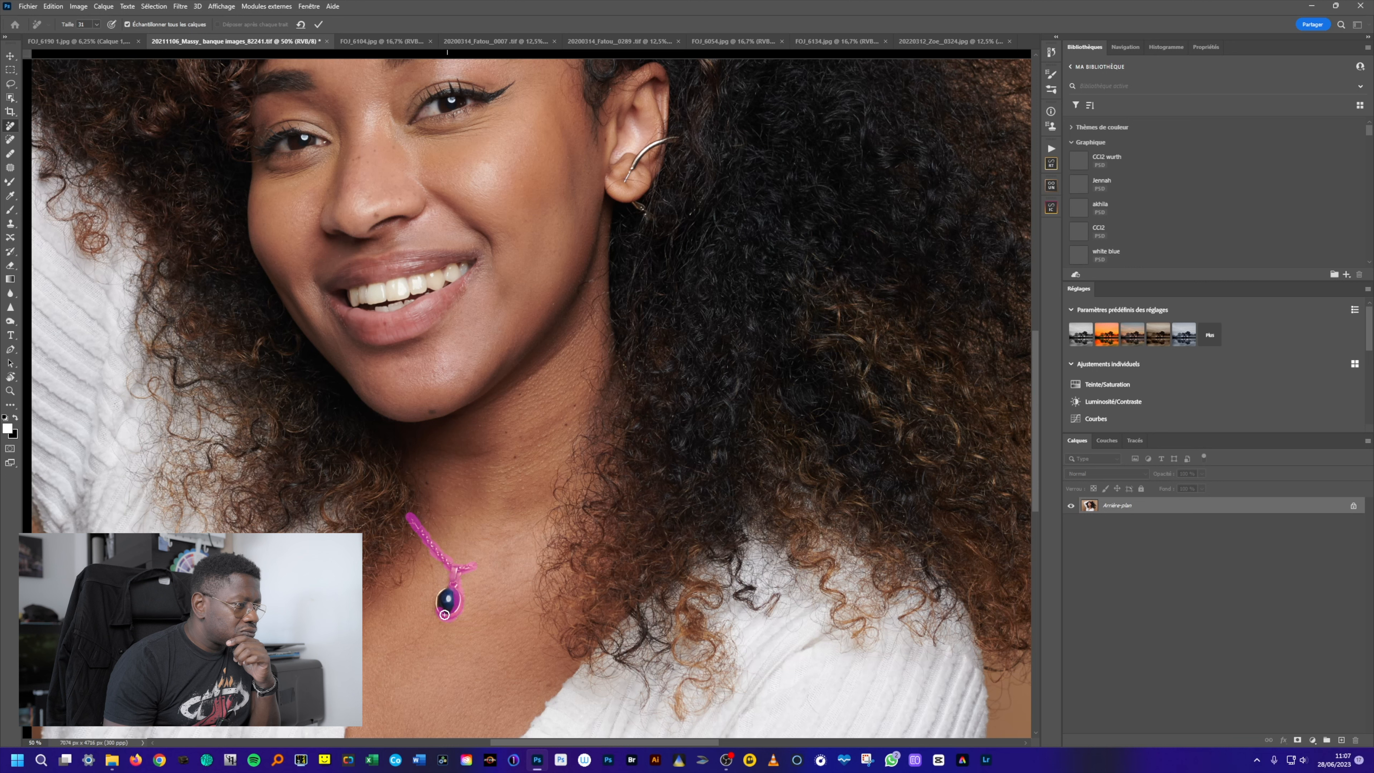
pyautogui.moveTo(442, 601); pyautogui.dragTo(452, 583)
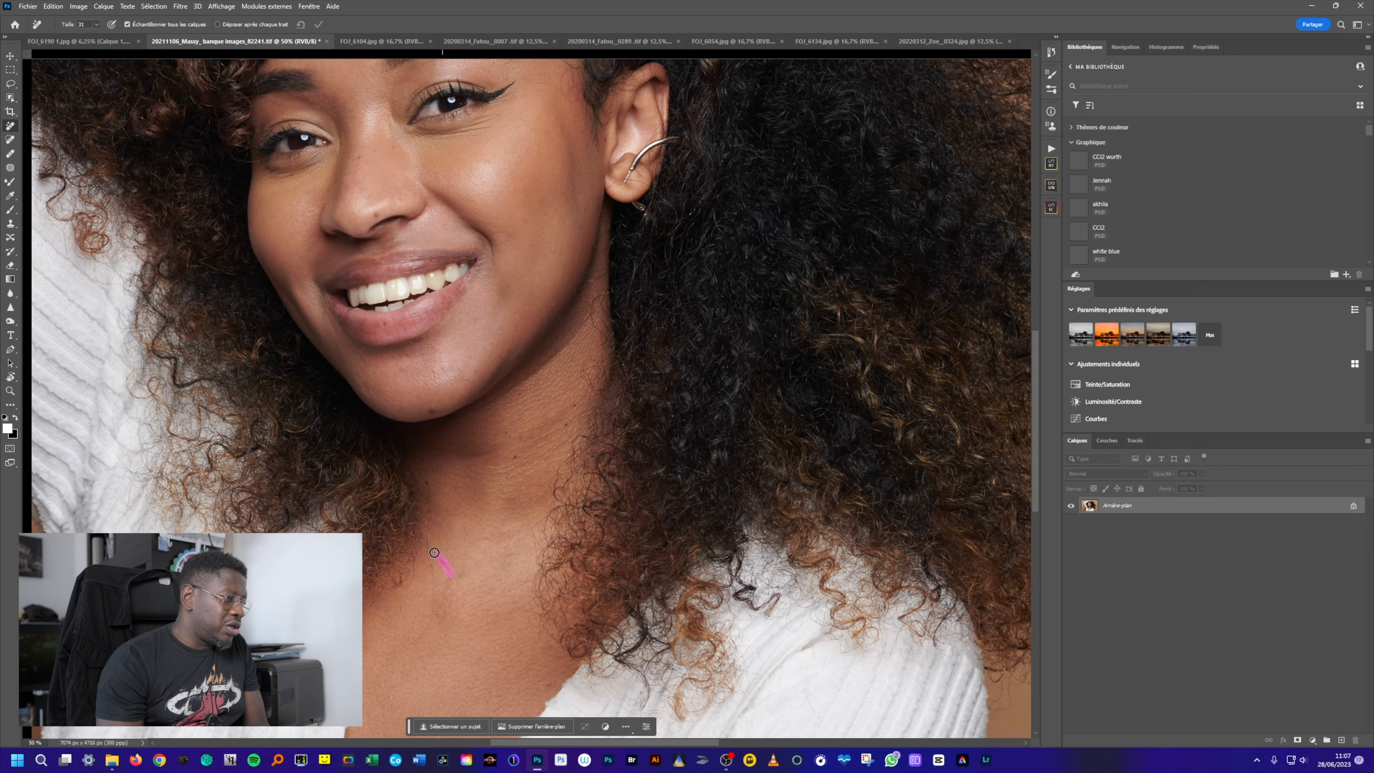
pyautogui.moveTo(435, 552); pyautogui.dragTo(432, 549)
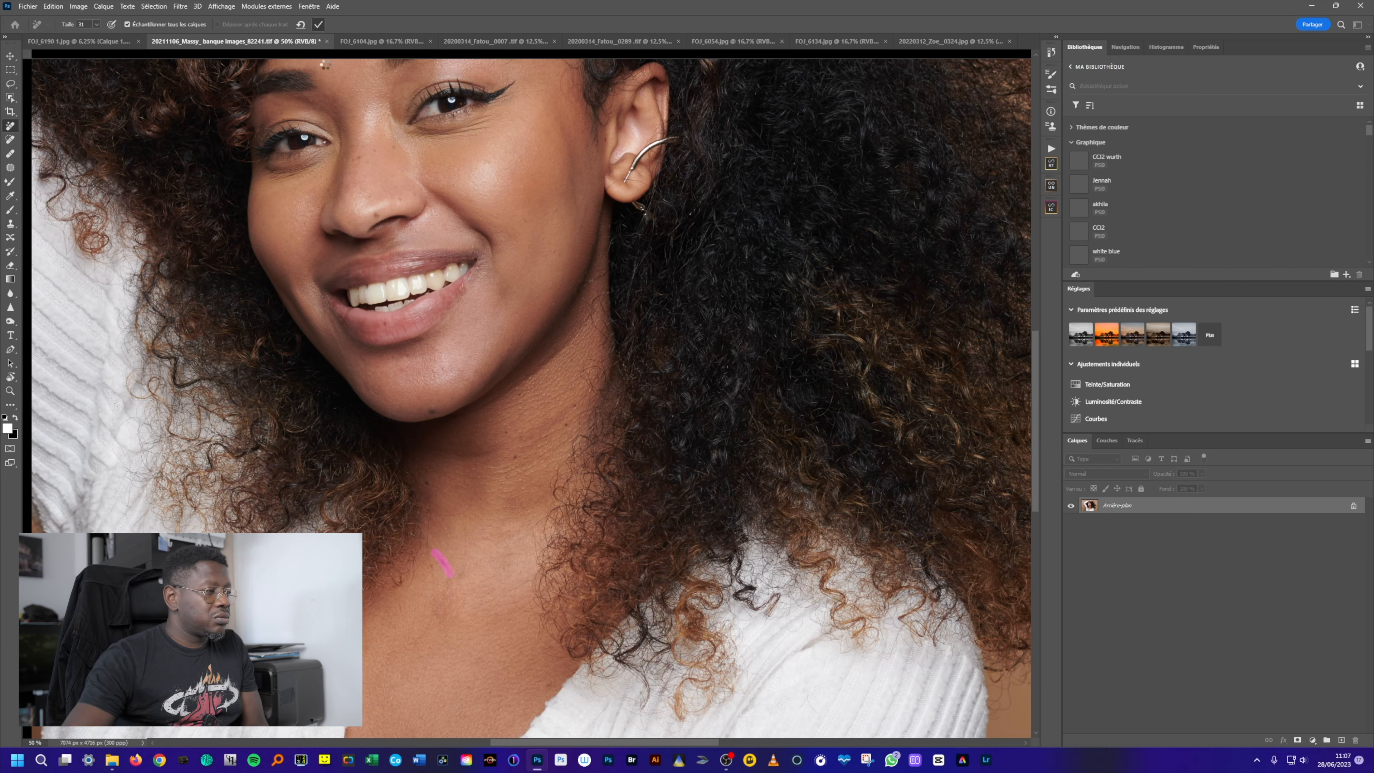
pyautogui.press('Return')
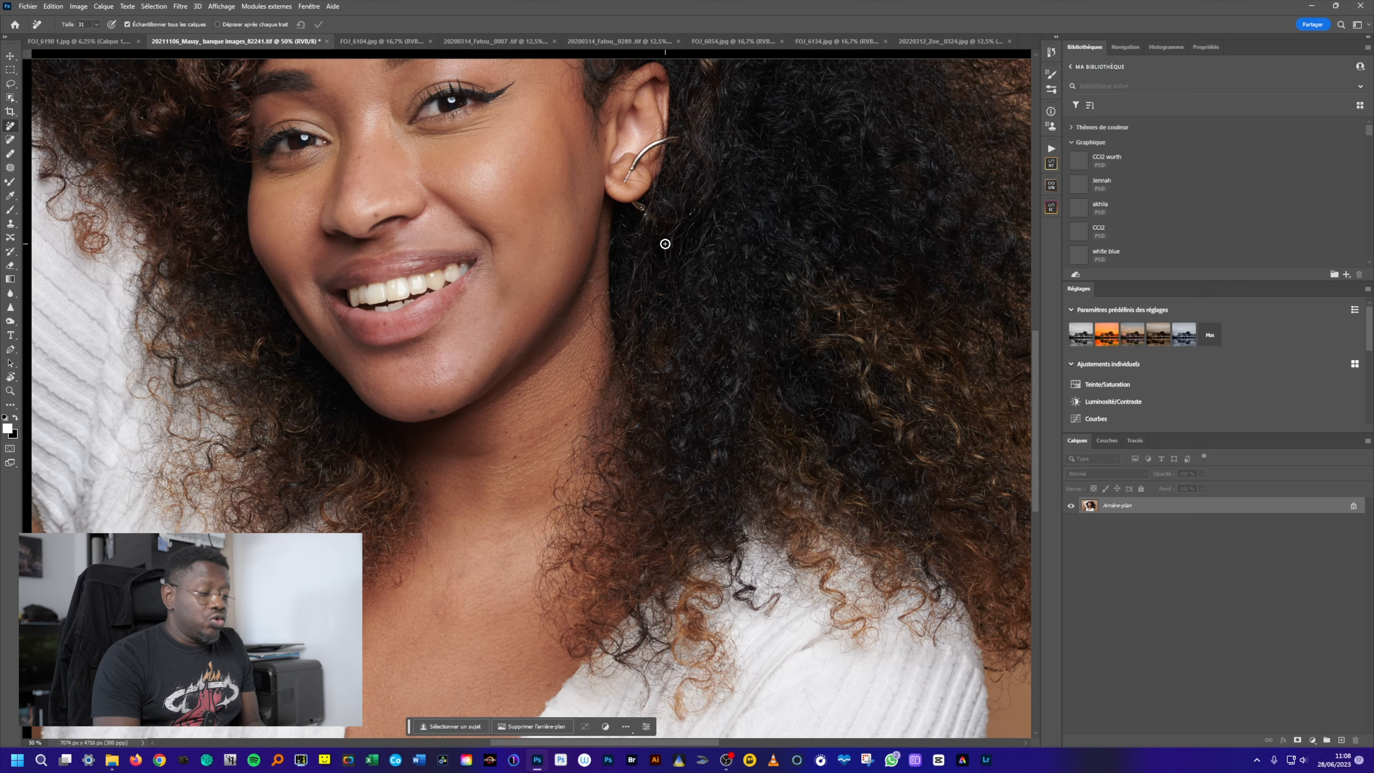
# Step: Switch to the photo FOJ_6104.jpg of the woman in the green jacket in front of the domed building
pyautogui.scroll(-8, 665, 244)
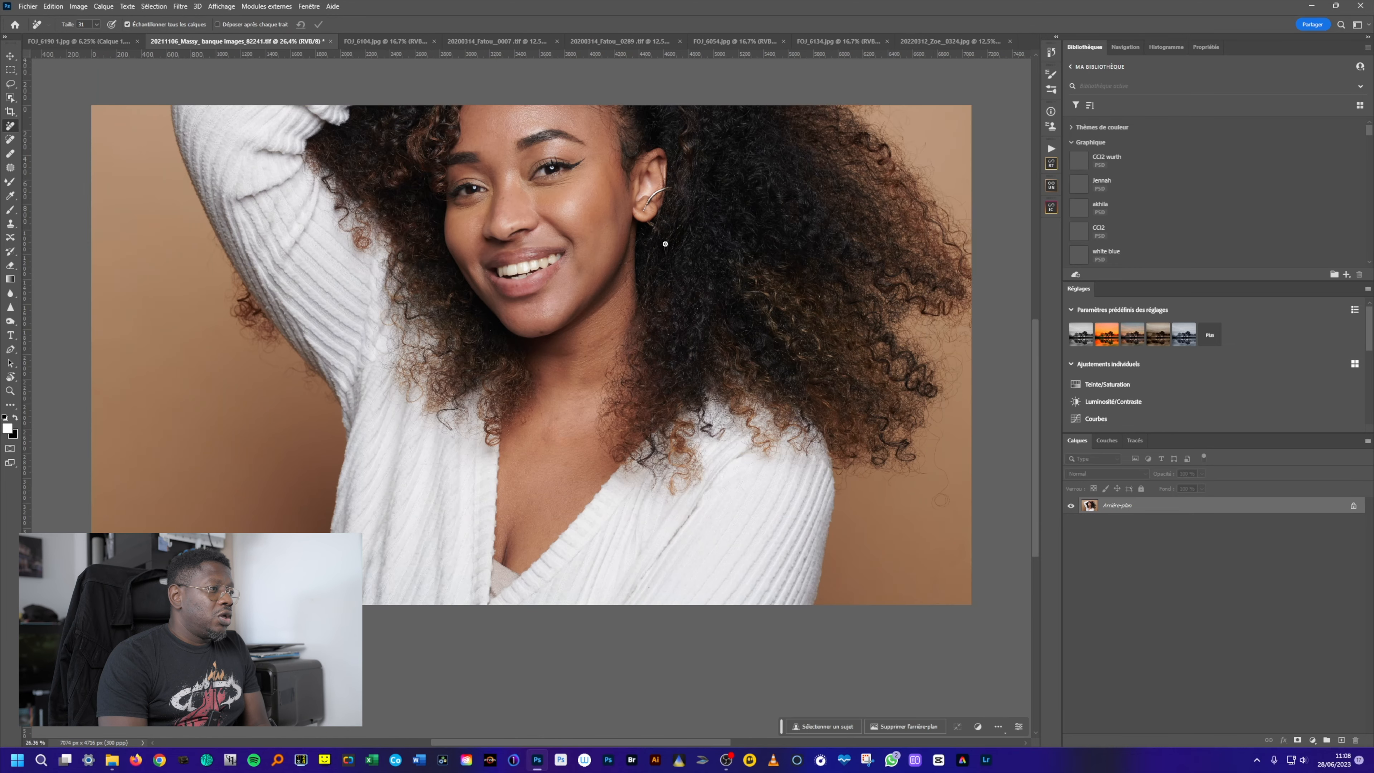
pyautogui.scroll(-2, 666, 244)
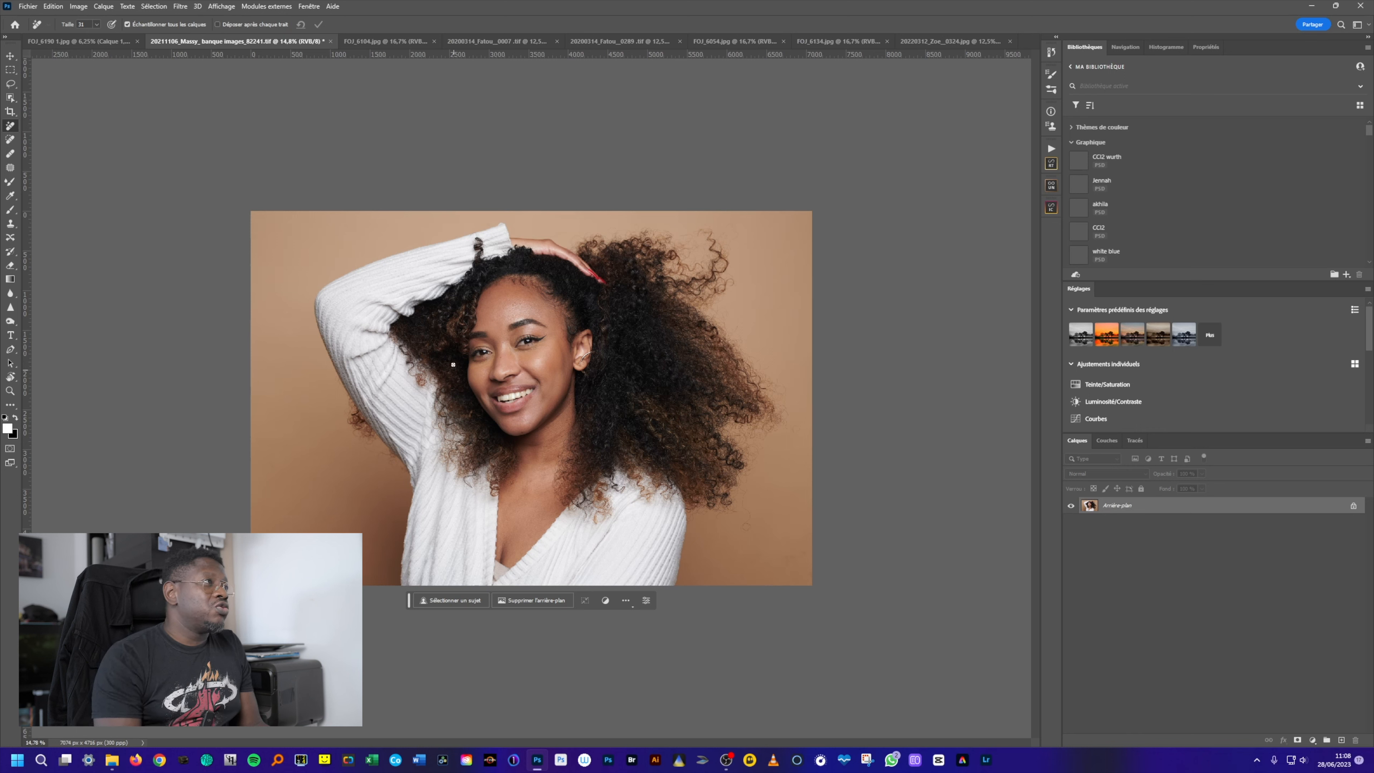
pyautogui.click(392, 44)
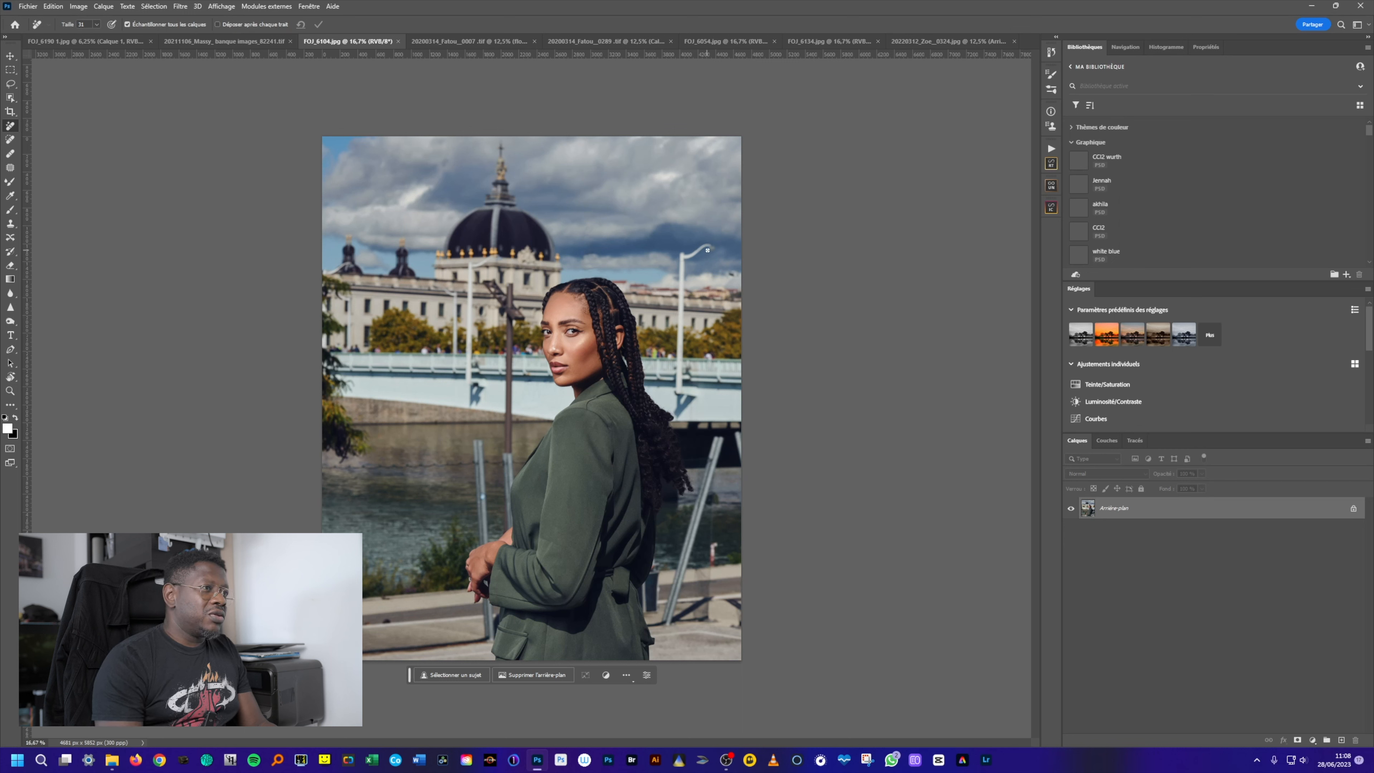
pyautogui.moveTo(708, 262); pyautogui.dragTo(710, 260)
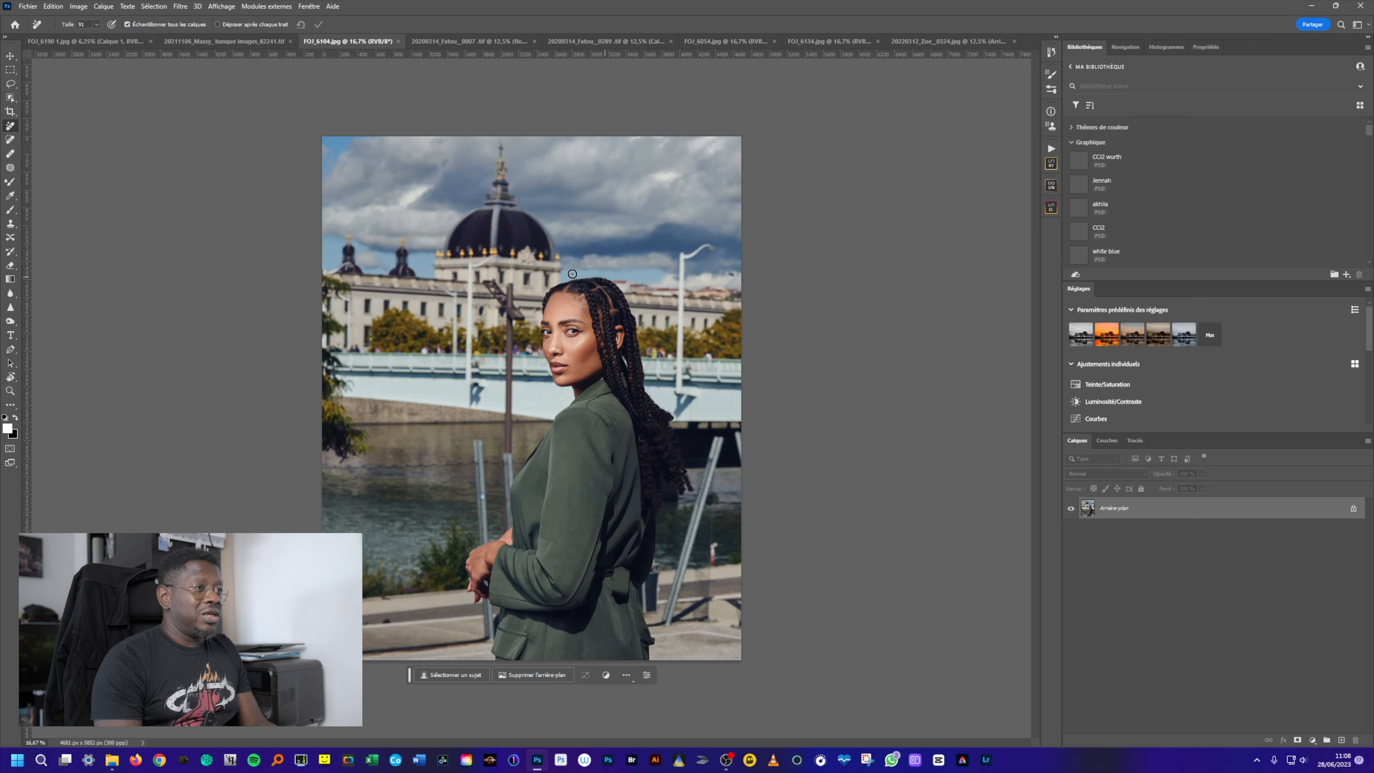
# Step: Try to erase the curved arm of the lamppost behind the woman with the Healing Brush at 80 px, sampling the nearby sky
pyautogui.click(10, 154)
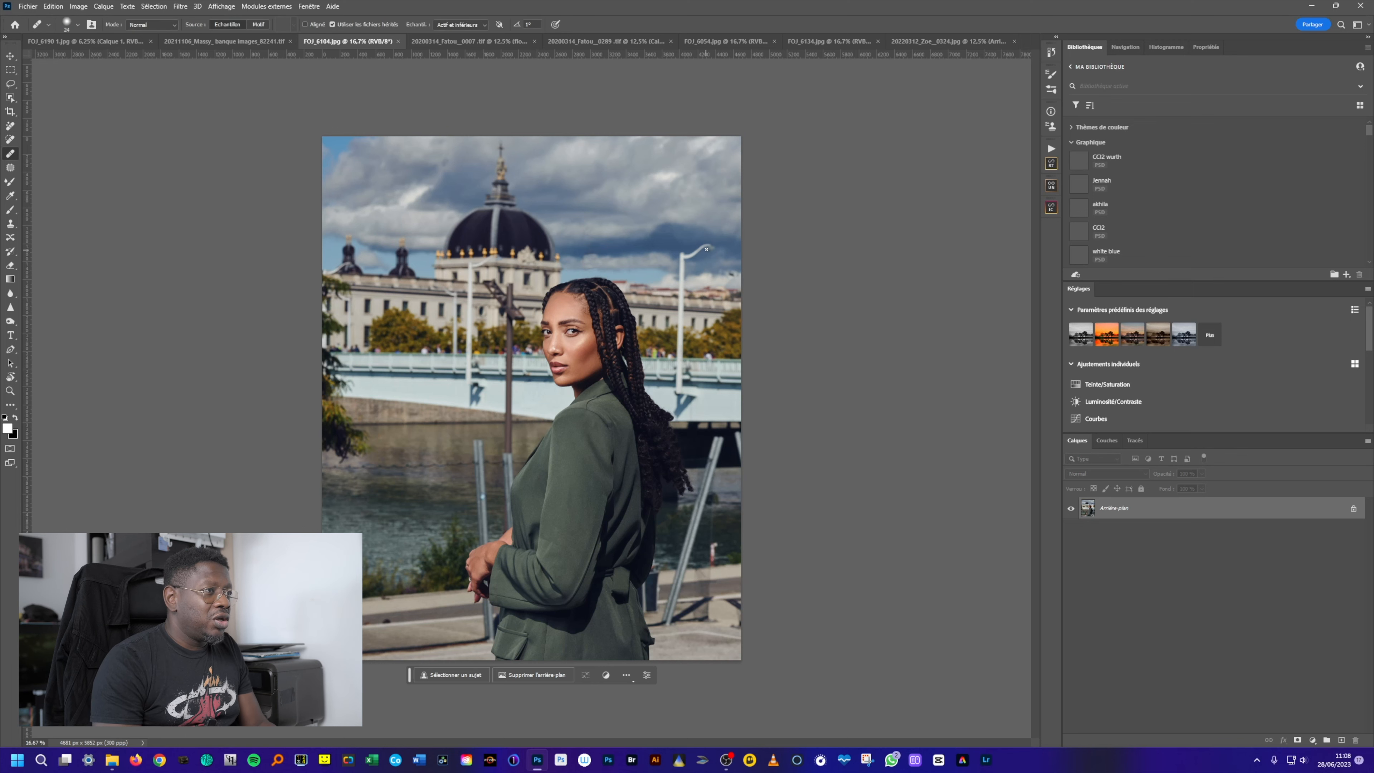
pyautogui.scroll(3, 711, 247)
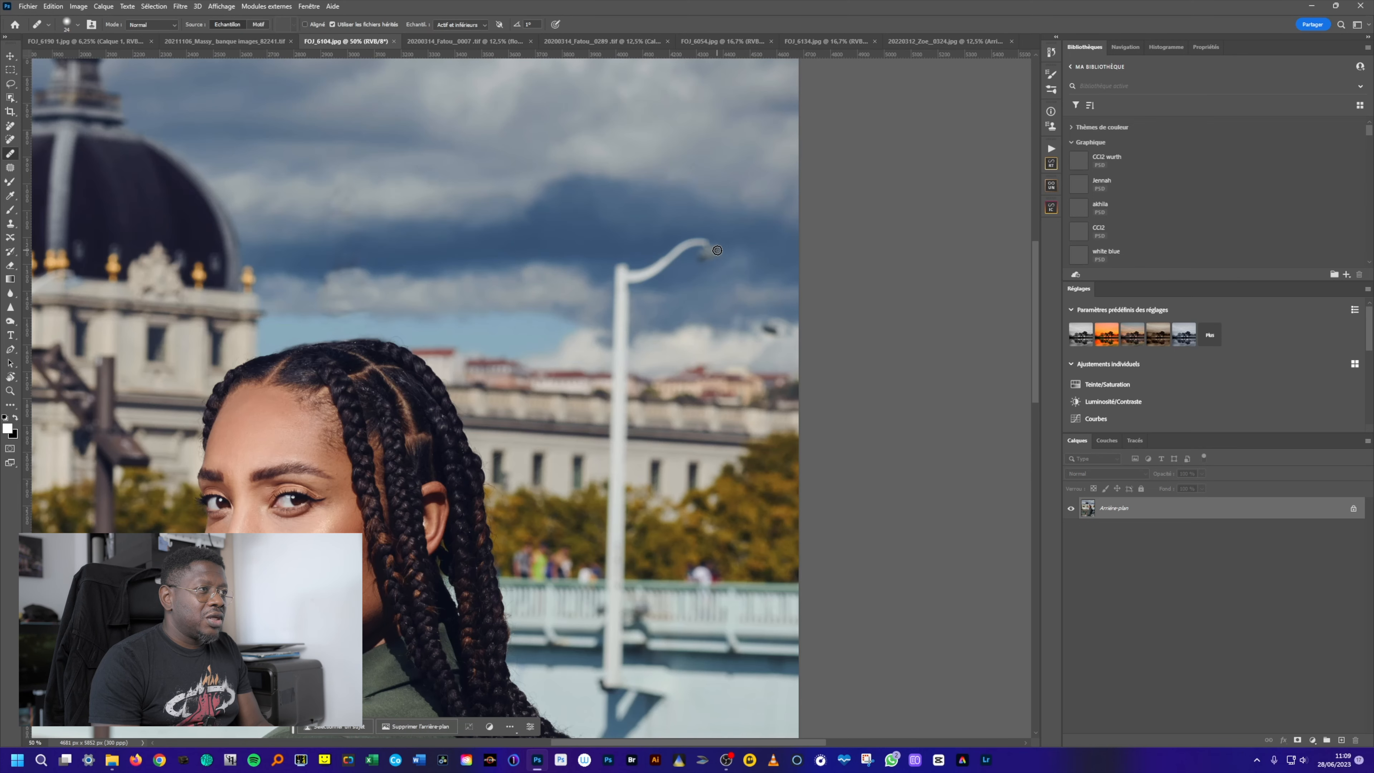
pyautogui.keyDown('alt'); pyautogui.rightClick(712, 256); pyautogui.keyUp('alt')
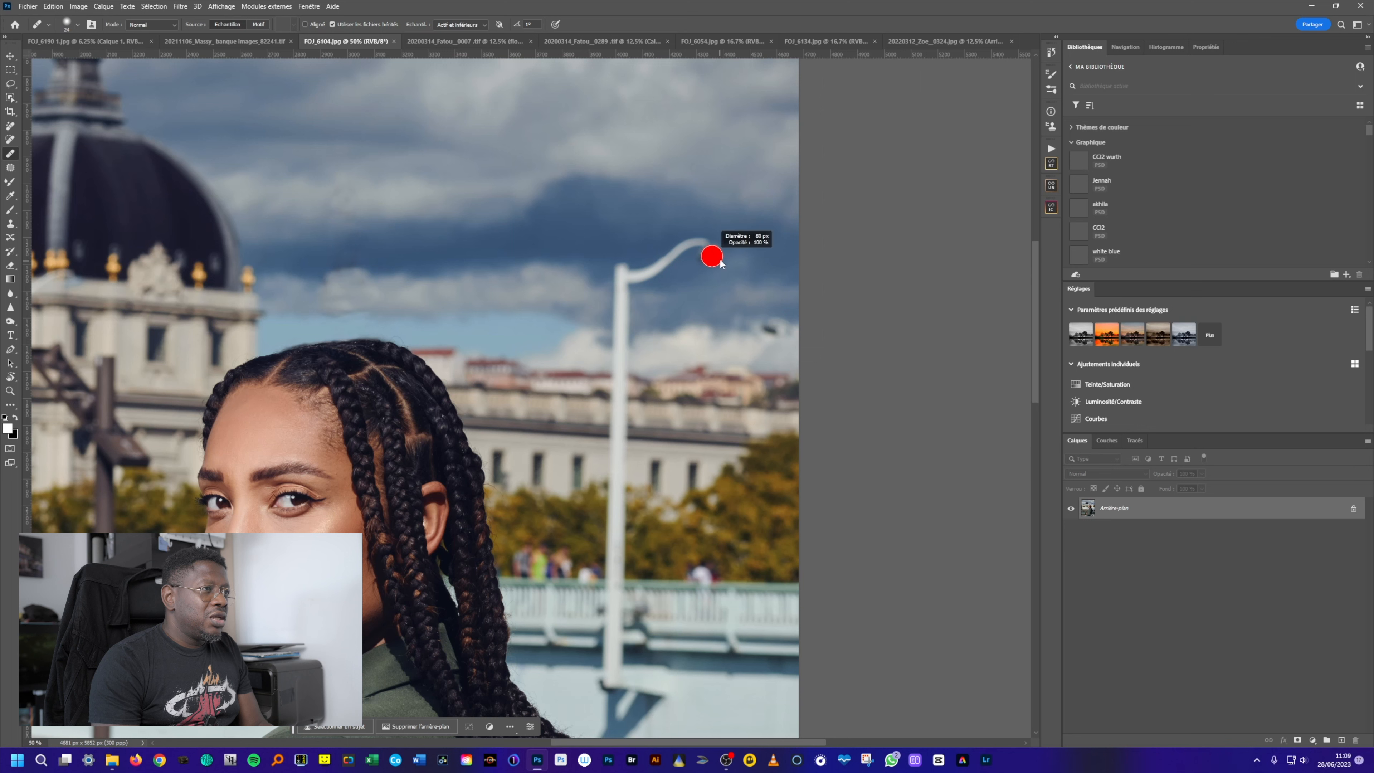
pyautogui.keyDown('alt'); pyautogui.click(720, 231); pyautogui.keyUp('alt')
pyautogui.moveTo(711, 257)
pyautogui.mouseDown()
pyautogui.moveTo(701, 243)
pyautogui.moveTo(673, 249)
pyautogui.moveTo(647, 273)
pyautogui.mouseUp()
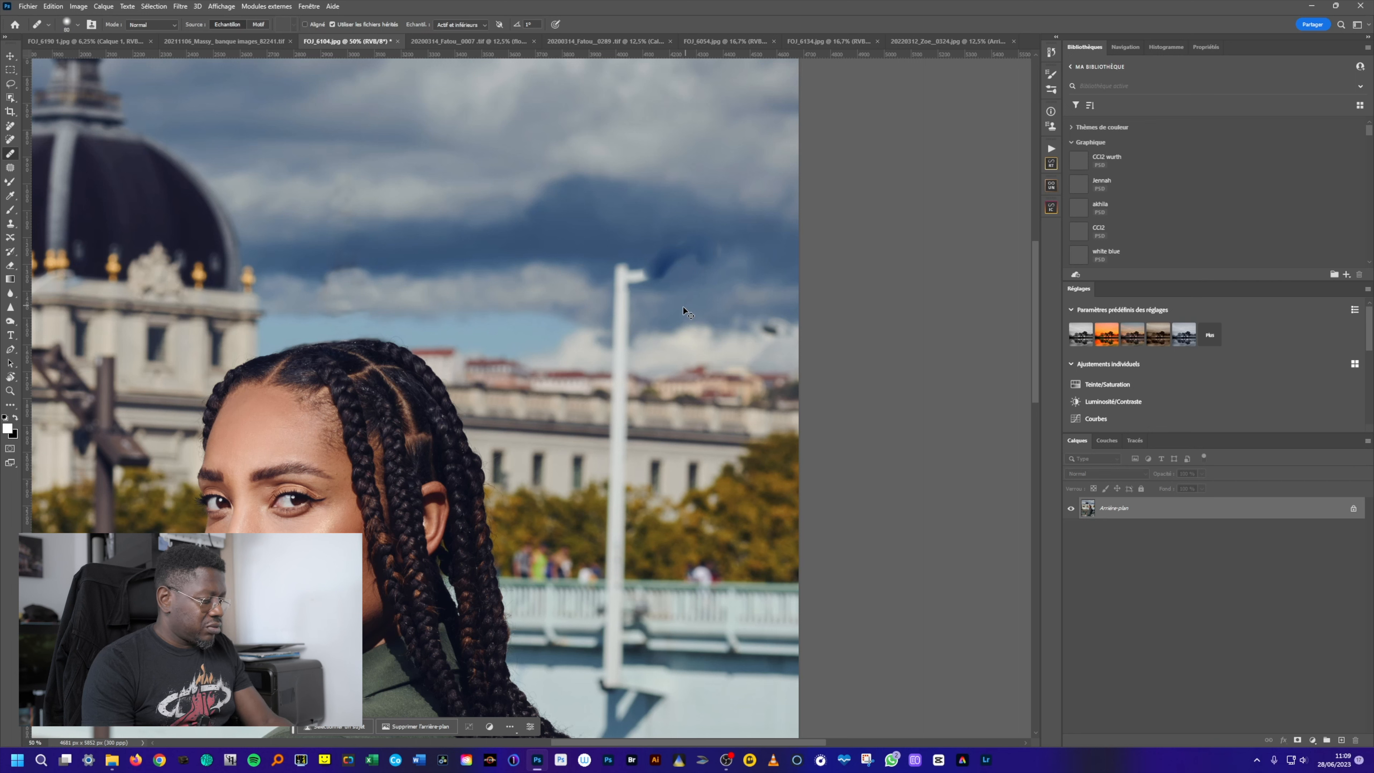
pyautogui.hotkey('ctrl', 'z')
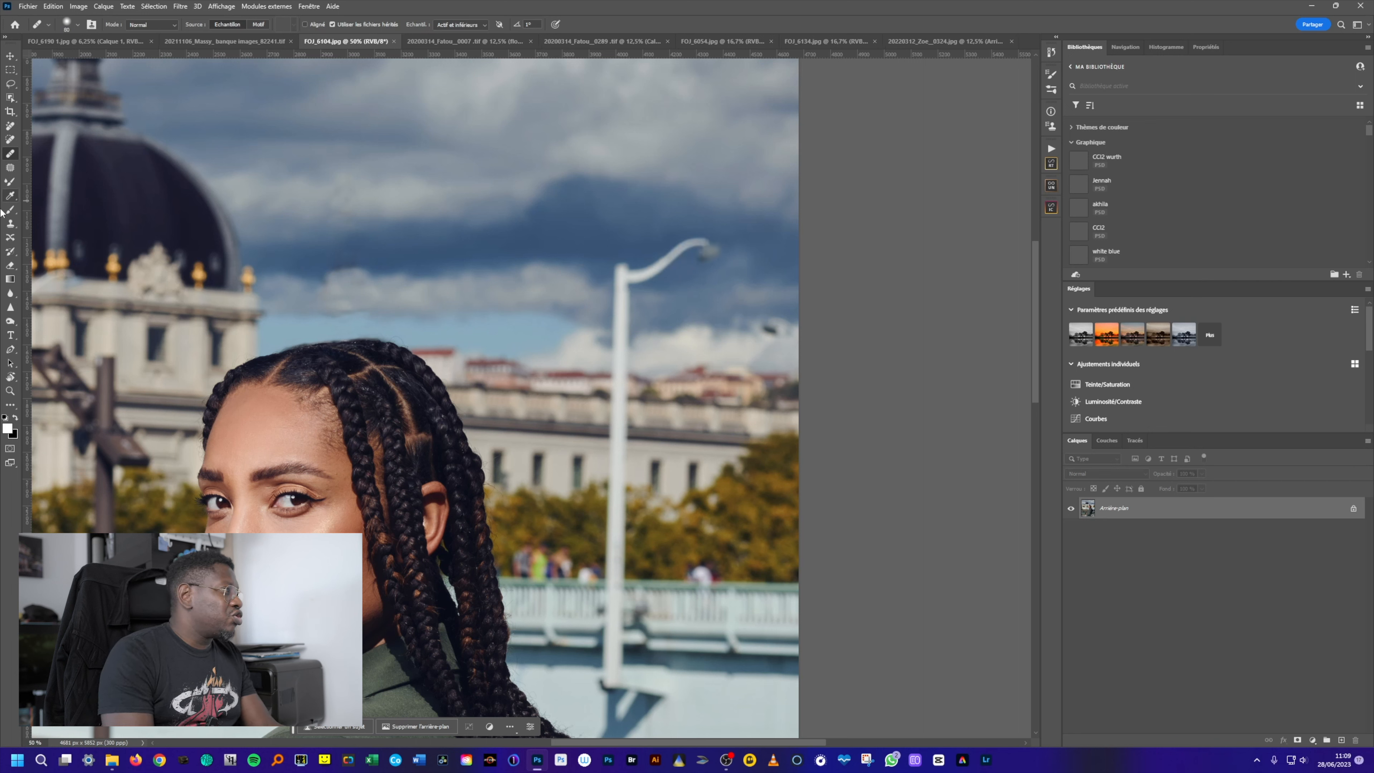
# Step: Try to cover the lamp head and curved arm with the Clone Stamp, sampling the surrounding sky
pyautogui.click(11, 223)
pyautogui.moveTo(722, 245)
pyautogui.mouseDown()
pyautogui.moveTo(698, 241)
pyautogui.moveTo(699, 257)
pyautogui.mouseUp()
pyautogui.keyDown('alt'); pyautogui.click(723, 236); pyautogui.keyUp('alt')
pyautogui.keyDown('alt'); pyautogui.click(701, 225); pyautogui.keyUp('alt')
pyautogui.keyDown('alt'); pyautogui.click(702, 277); pyautogui.keyUp('alt')
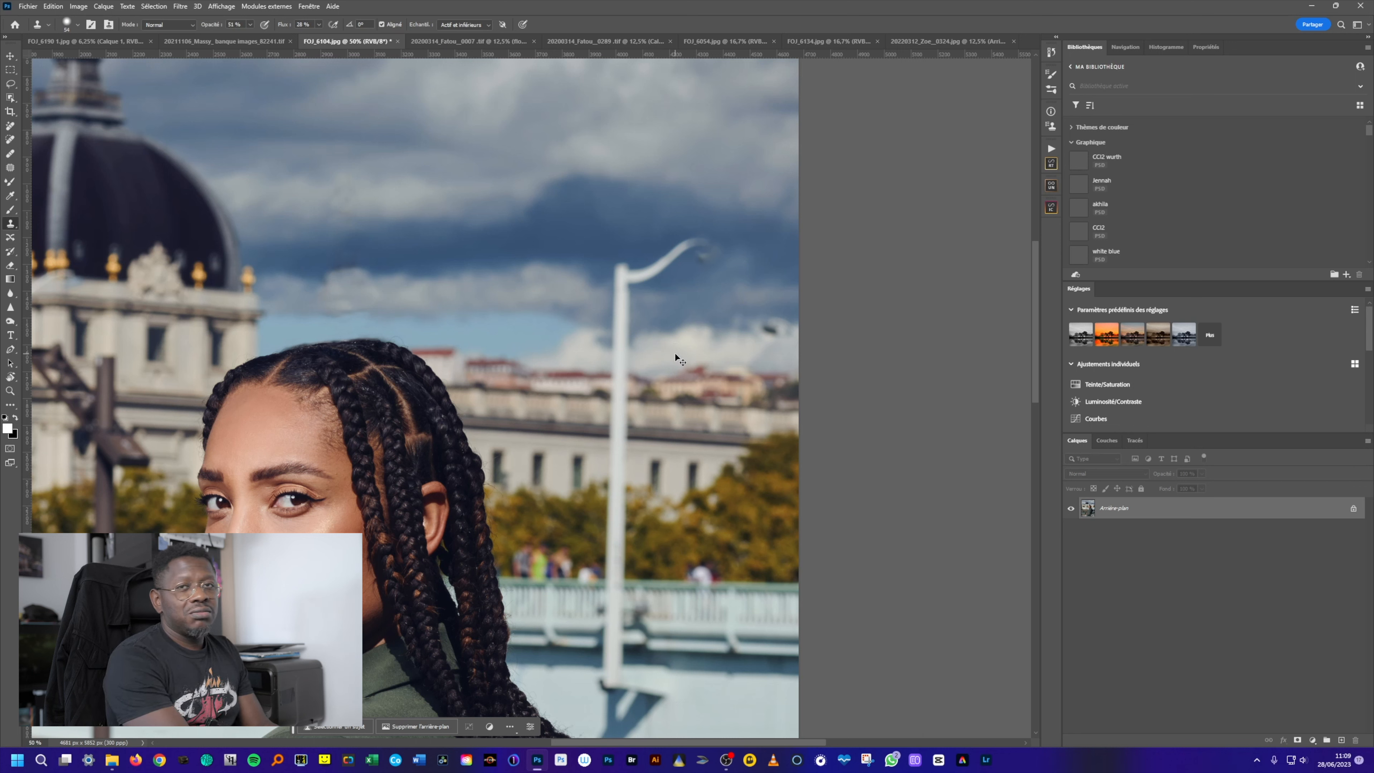
pyautogui.hotkey('ctrl', 'z')
pyautogui.hotkey('ctrl', 'z')
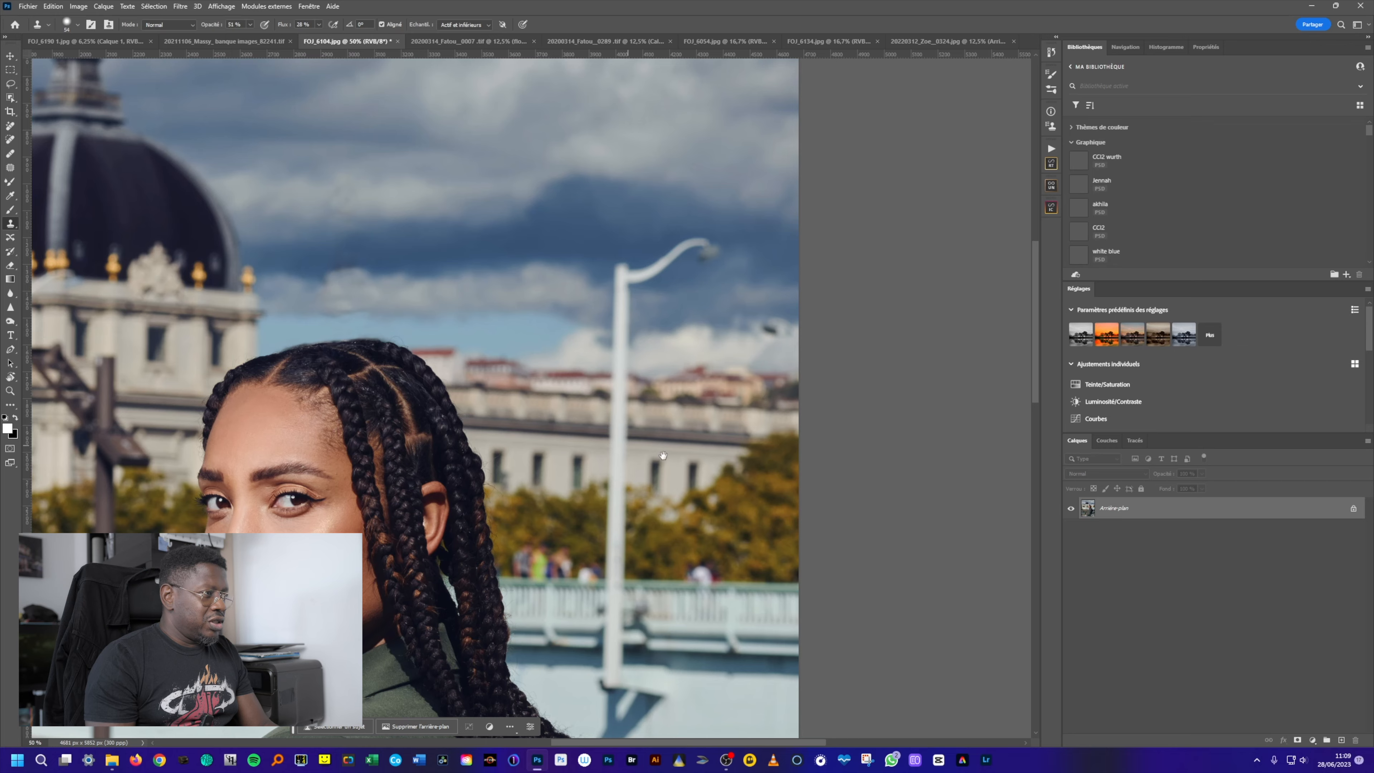
# Step: Add a new empty layer above the background and activate the Remove tool for the lamppost behind the woman
pyautogui.hotkey('ctrl', '-')
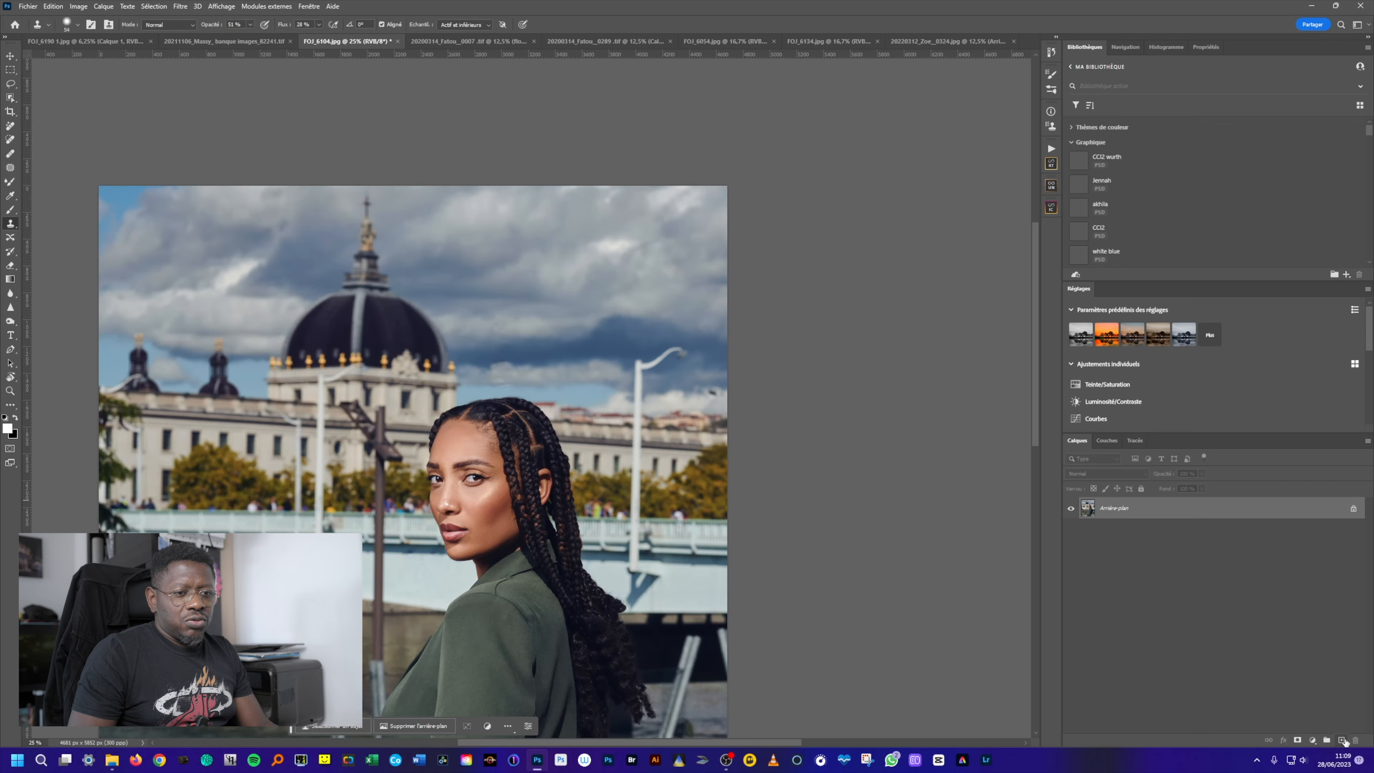
pyautogui.click(1342, 740)
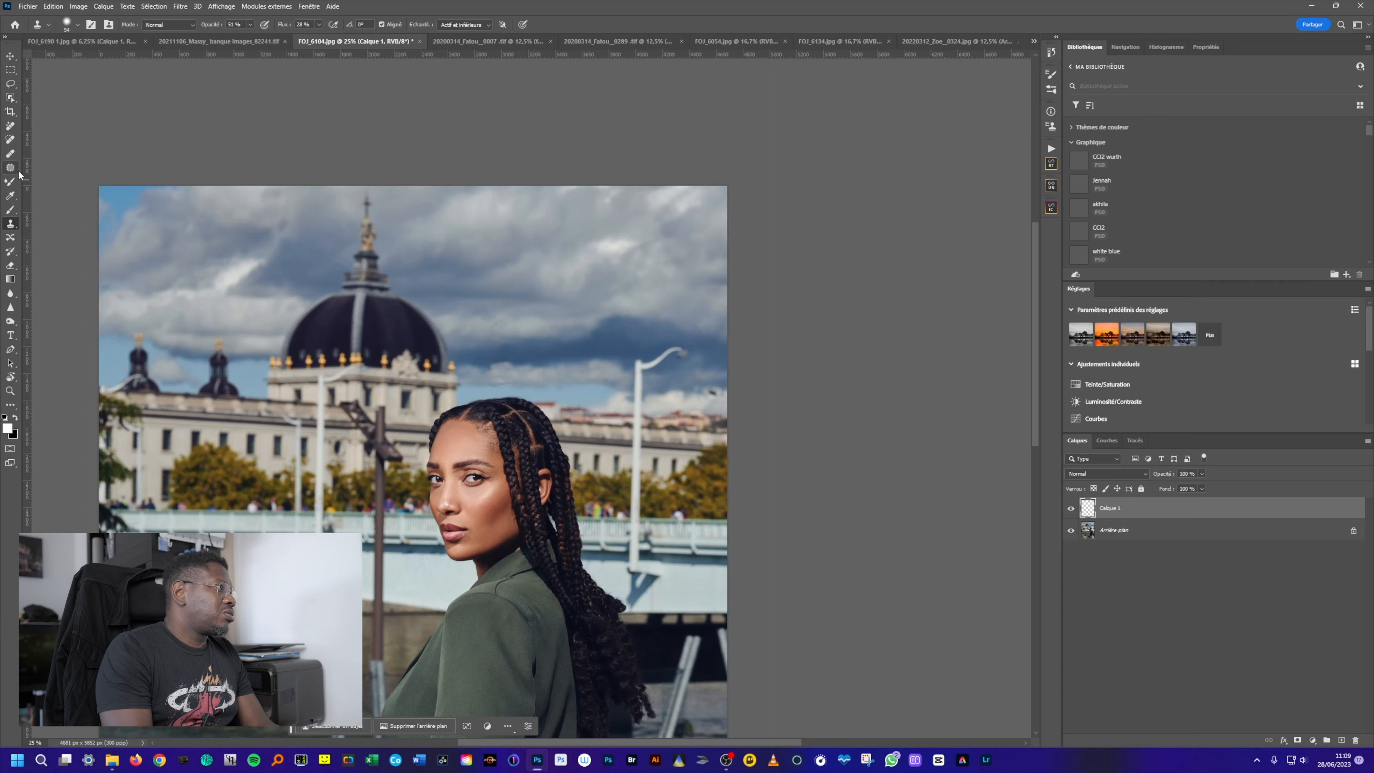
pyautogui.click(10, 126)
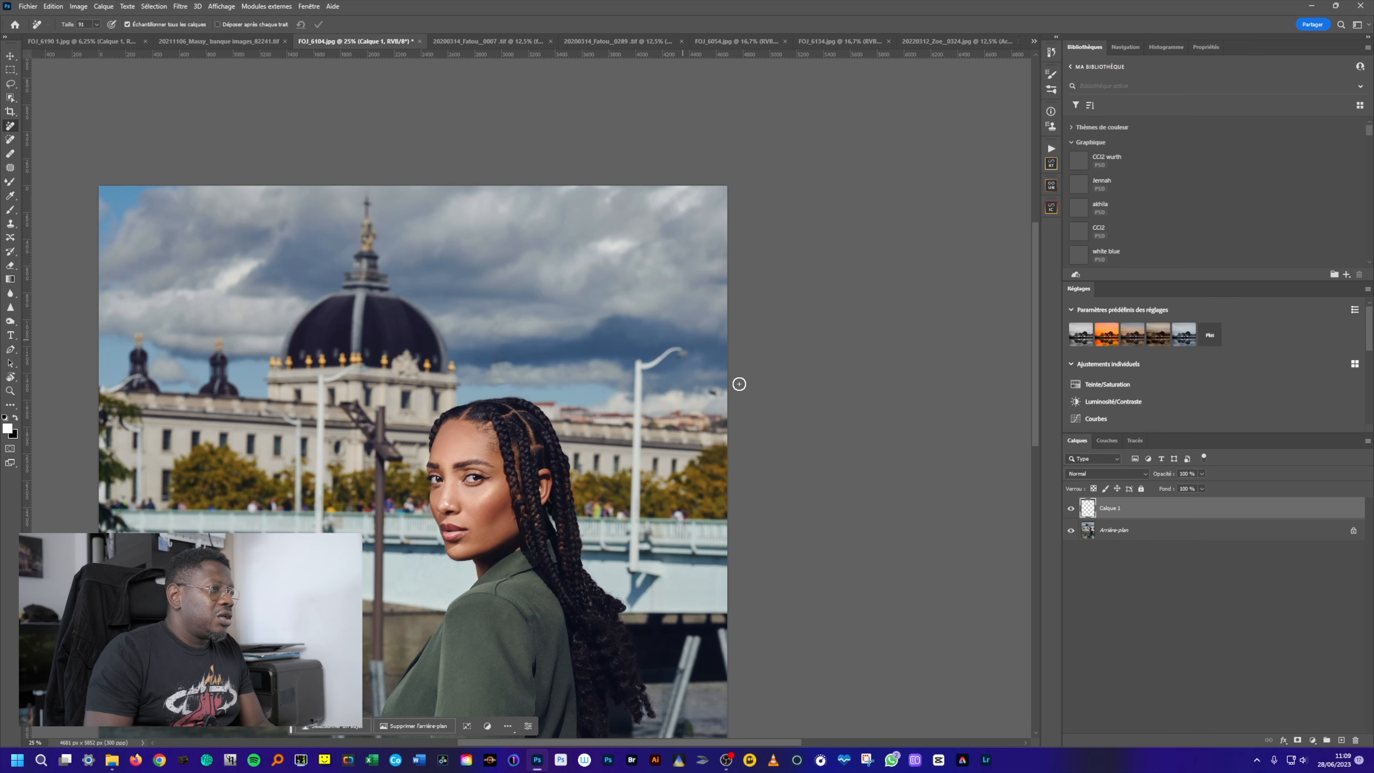
pyautogui.scroll(2, 690, 361)
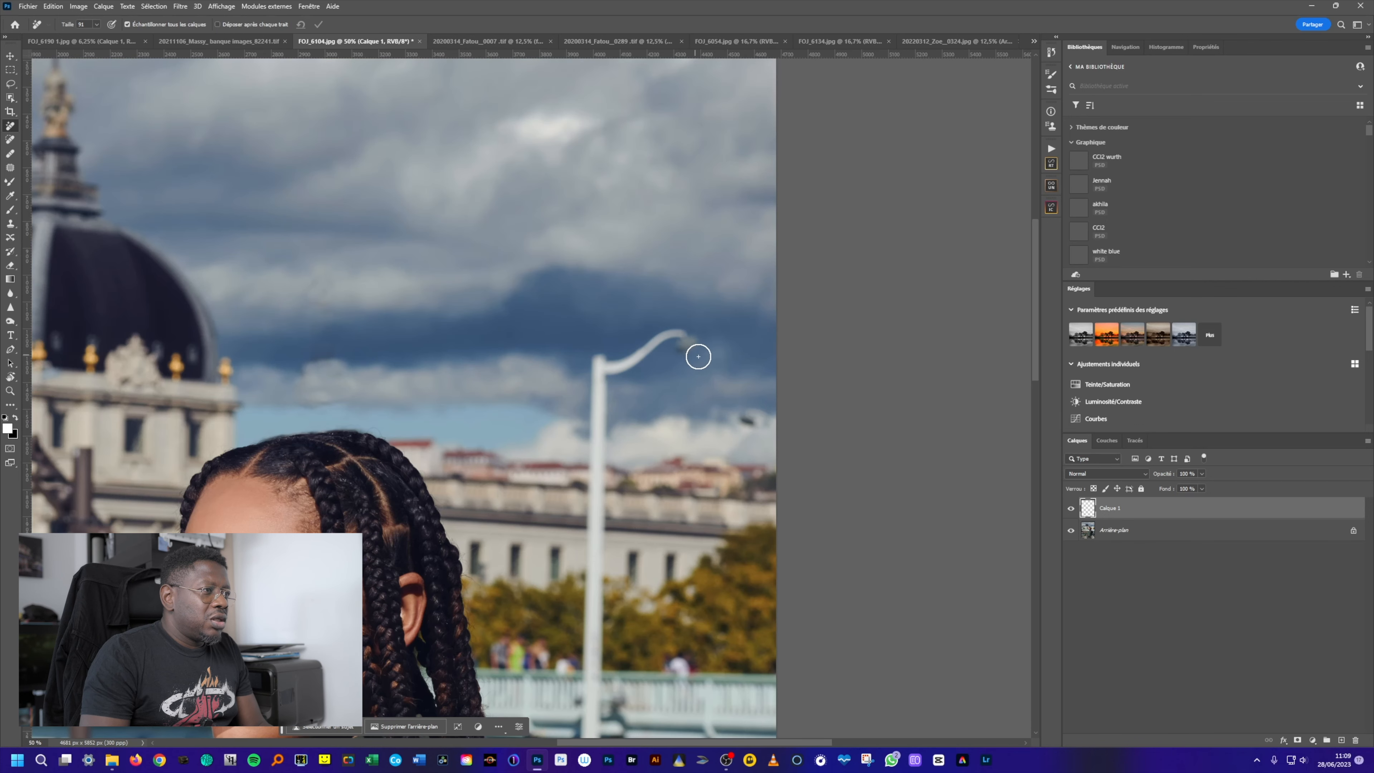
# Step: Try to erase the lamppost's curved arm and upper pole in one combined removal with the Remove tool
pyautogui.moveTo(694, 347)
pyautogui.mouseDown()
pyautogui.moveTo(595, 363)
pyautogui.moveTo(615, 368)
pyautogui.moveTo(598, 377)
pyautogui.moveTo(595, 417)
pyautogui.moveTo(597, 380)
pyautogui.moveTo(595, 458)
pyautogui.moveTo(625, 441)
pyautogui.mouseUp()
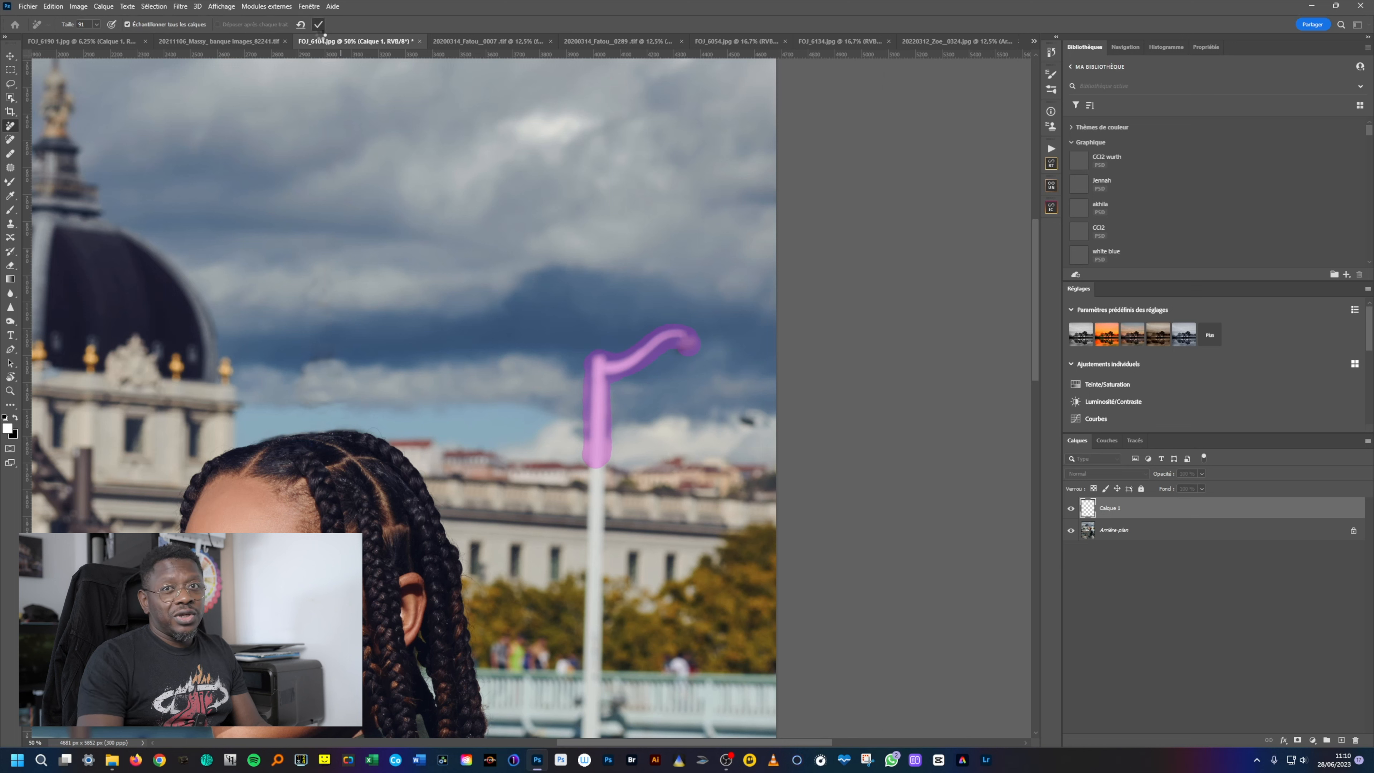
pyautogui.click(318, 25)
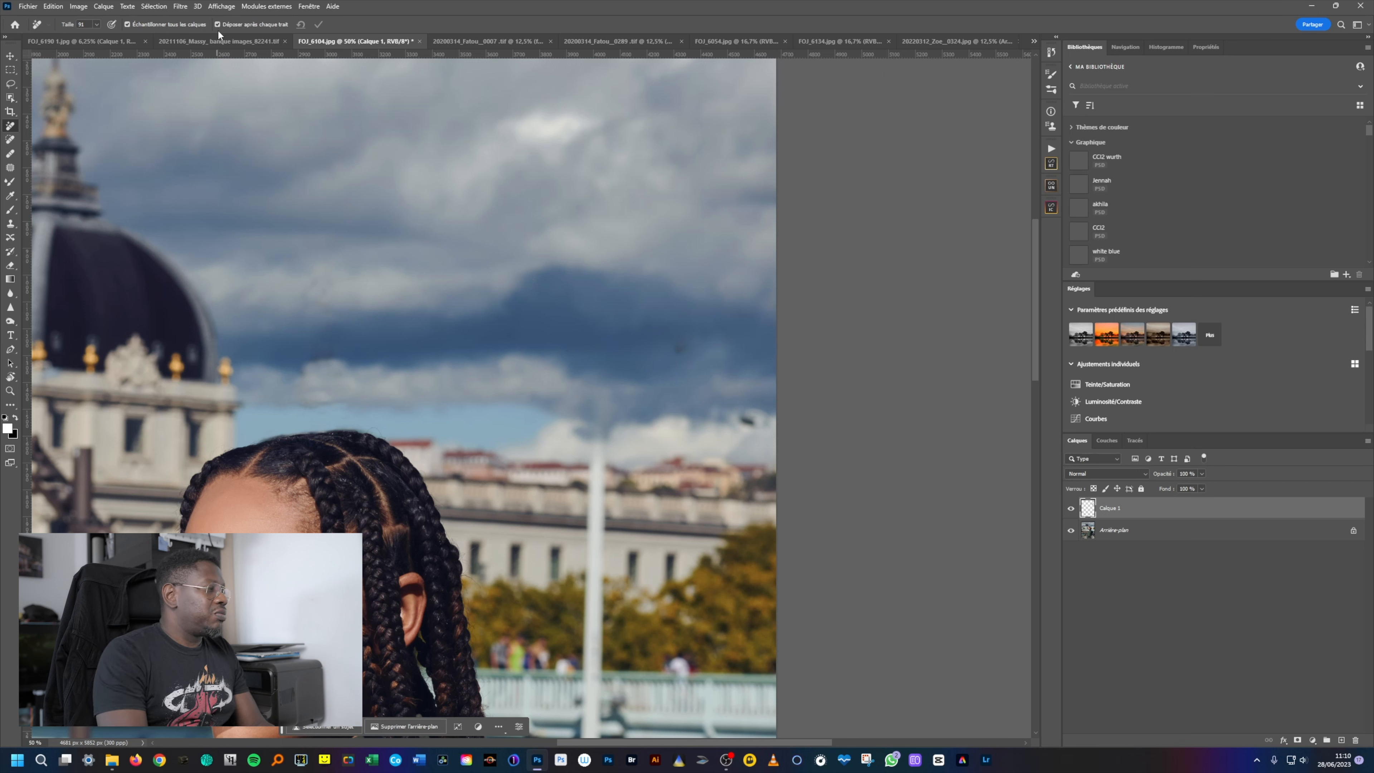
pyautogui.hotkey('ctrl', 'z')
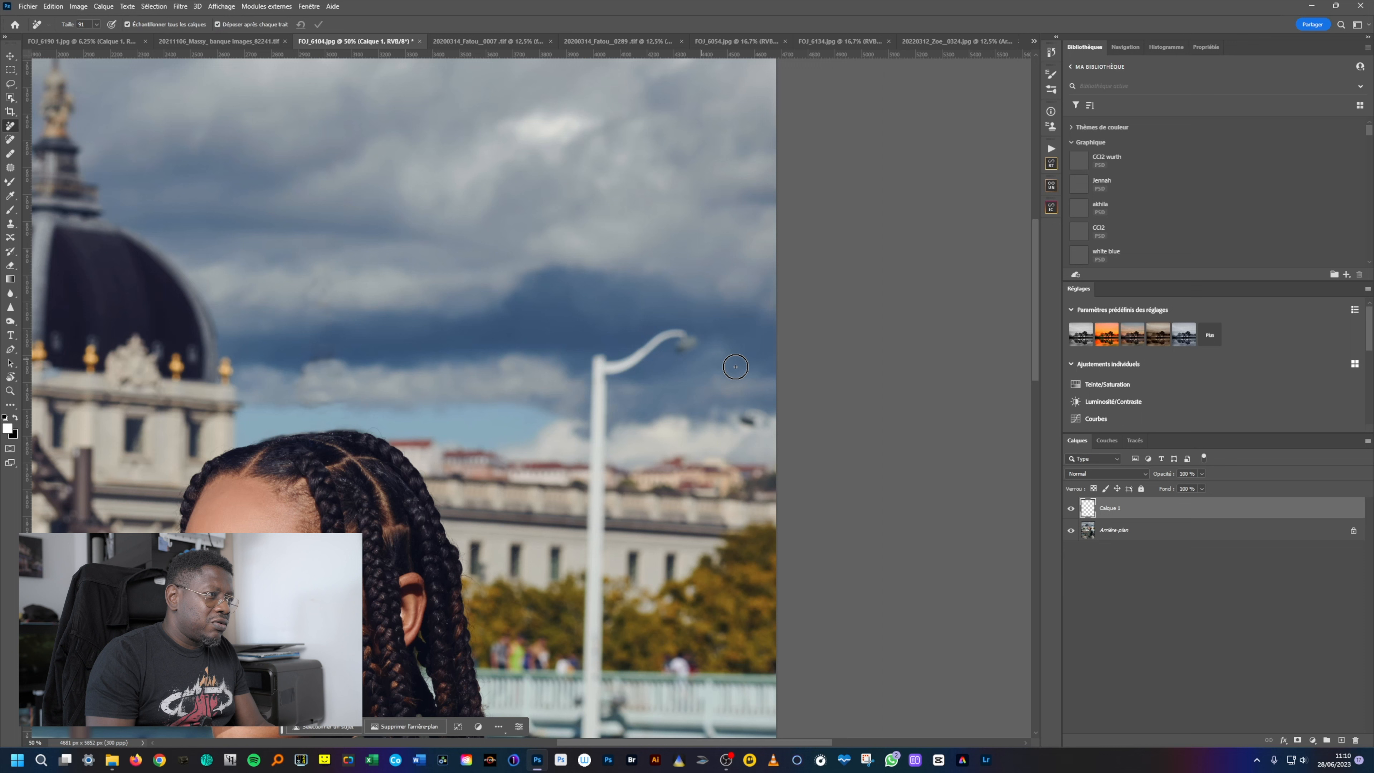
# Step: Erase the lamppost's arm and entire pole on Calque 1 with the Remove tool, with removal after each stroke turned on
pyautogui.moveTo(686, 345)
pyautogui.mouseDown()
pyautogui.moveTo(677, 335)
pyautogui.moveTo(603, 367)
pyautogui.moveTo(600, 385)
pyautogui.moveTo(601, 368)
pyautogui.moveTo(593, 521)
pyautogui.mouseUp()
pyautogui.moveTo(595, 489)
pyautogui.mouseDown()
pyautogui.moveTo(592, 741)
pyautogui.moveTo(595, 563)
pyautogui.mouseUp()
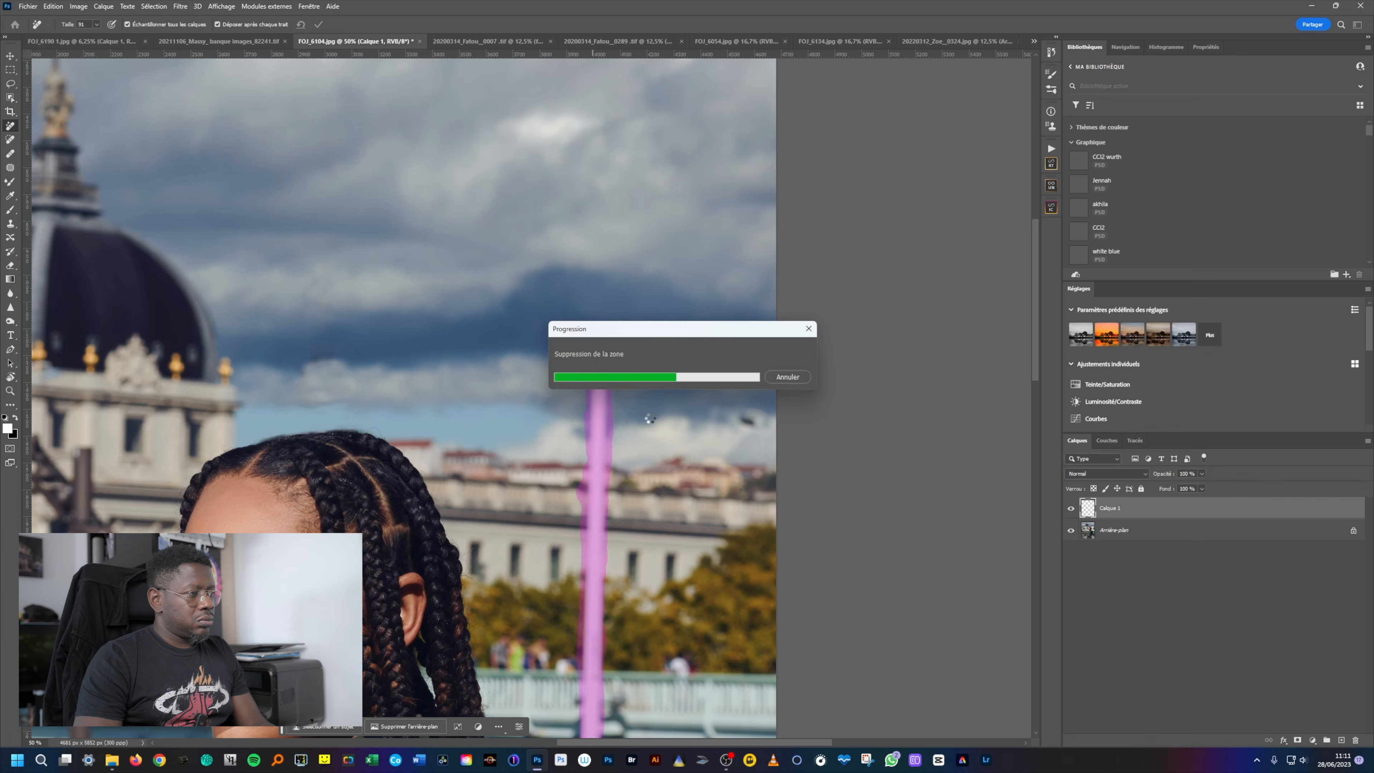
# Step: Hide and reshow Calque 1 twice to compare the photo with and without the lamppost
pyautogui.keyDown('alt'); pyautogui.click(604, 464); pyautogui.keyUp('alt')
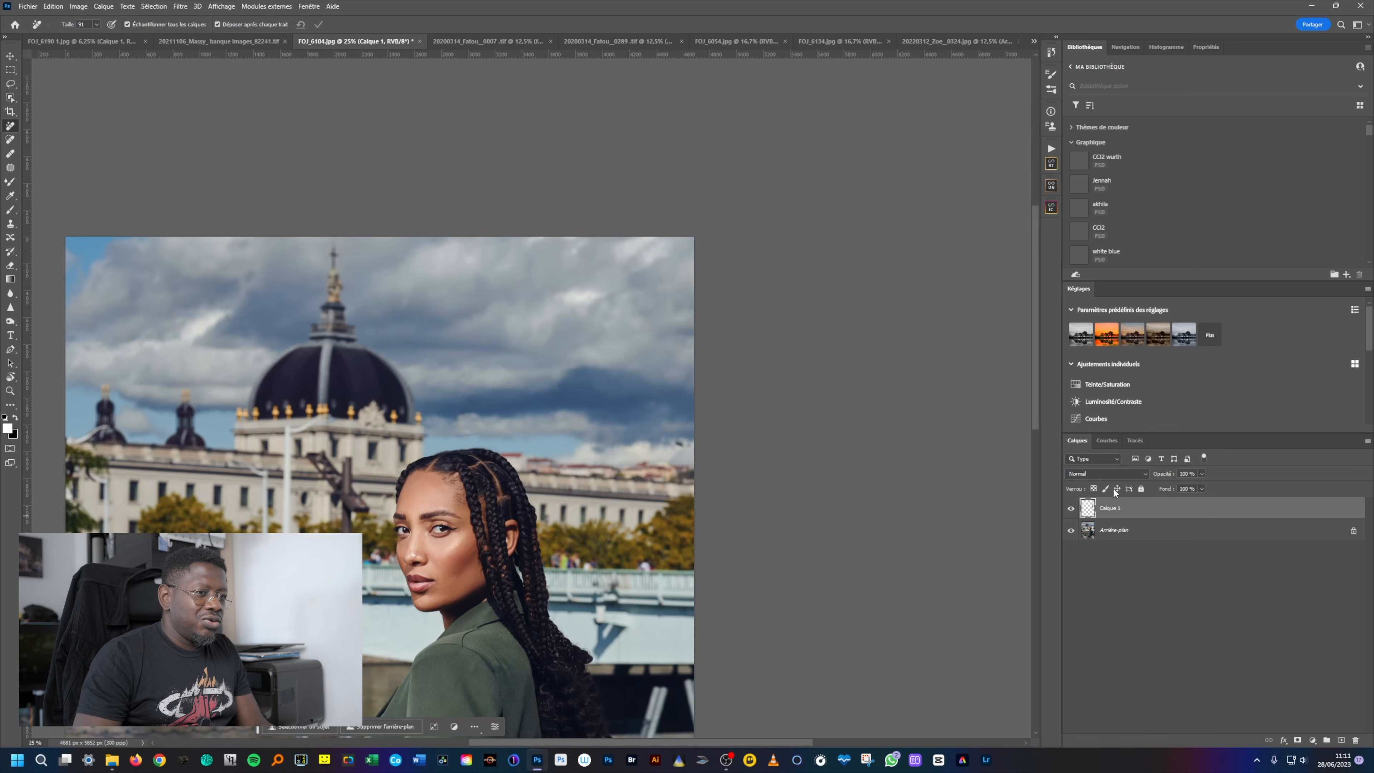
pyautogui.click(1071, 509)
pyautogui.click(1071, 509)
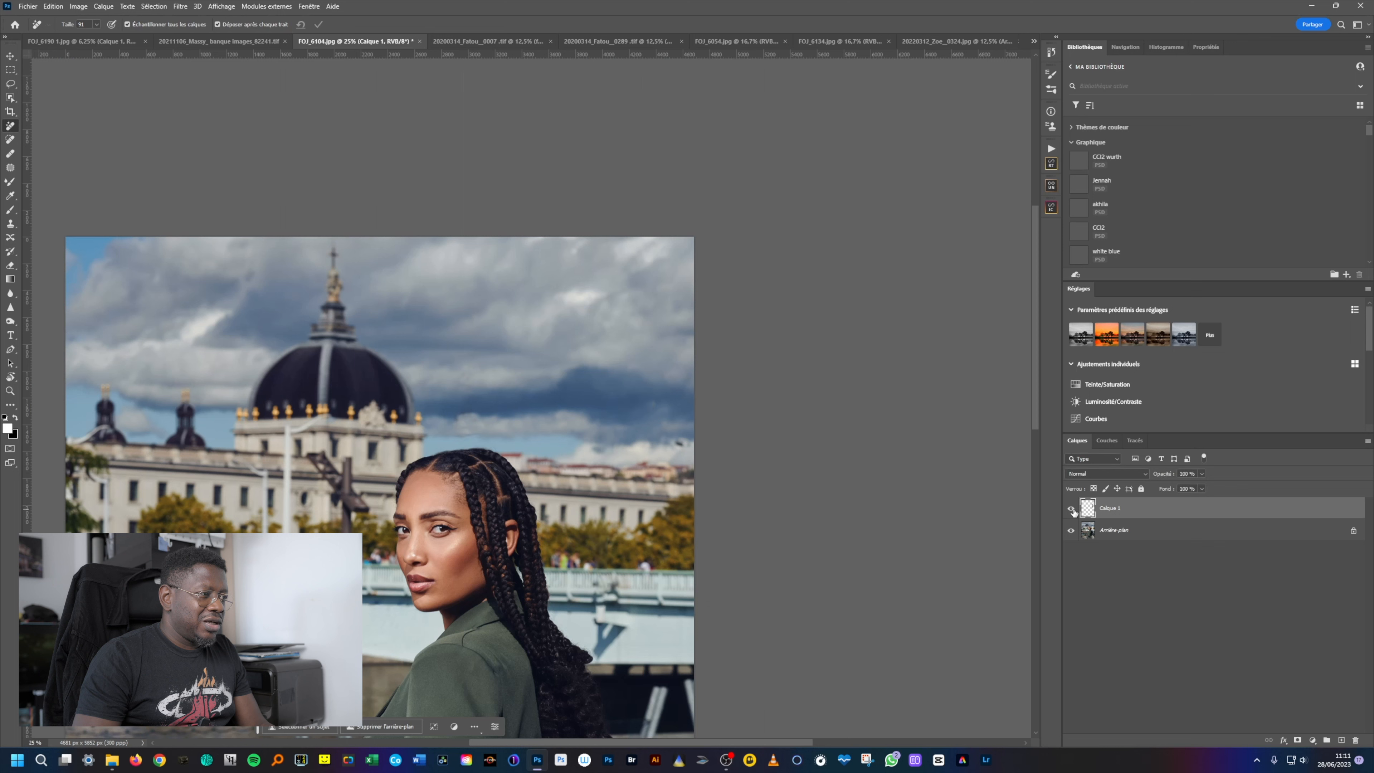
pyautogui.click(1072, 512)
pyautogui.click(1071, 511)
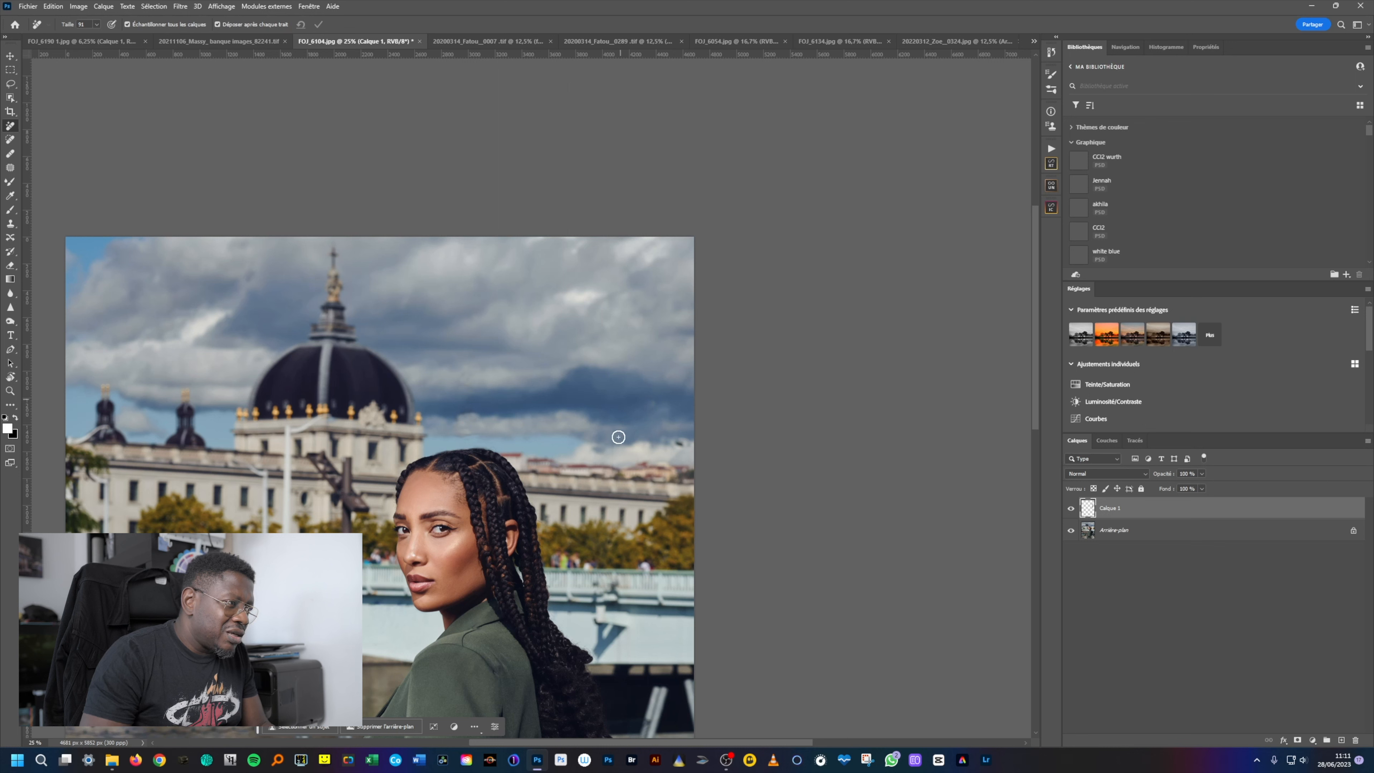
# Step: Erase the leftover post trace at the skyline and the lamppost's base and shadow on the bridge with the Remove tool
pyautogui.moveTo(613, 454); pyautogui.dragTo(614, 446)
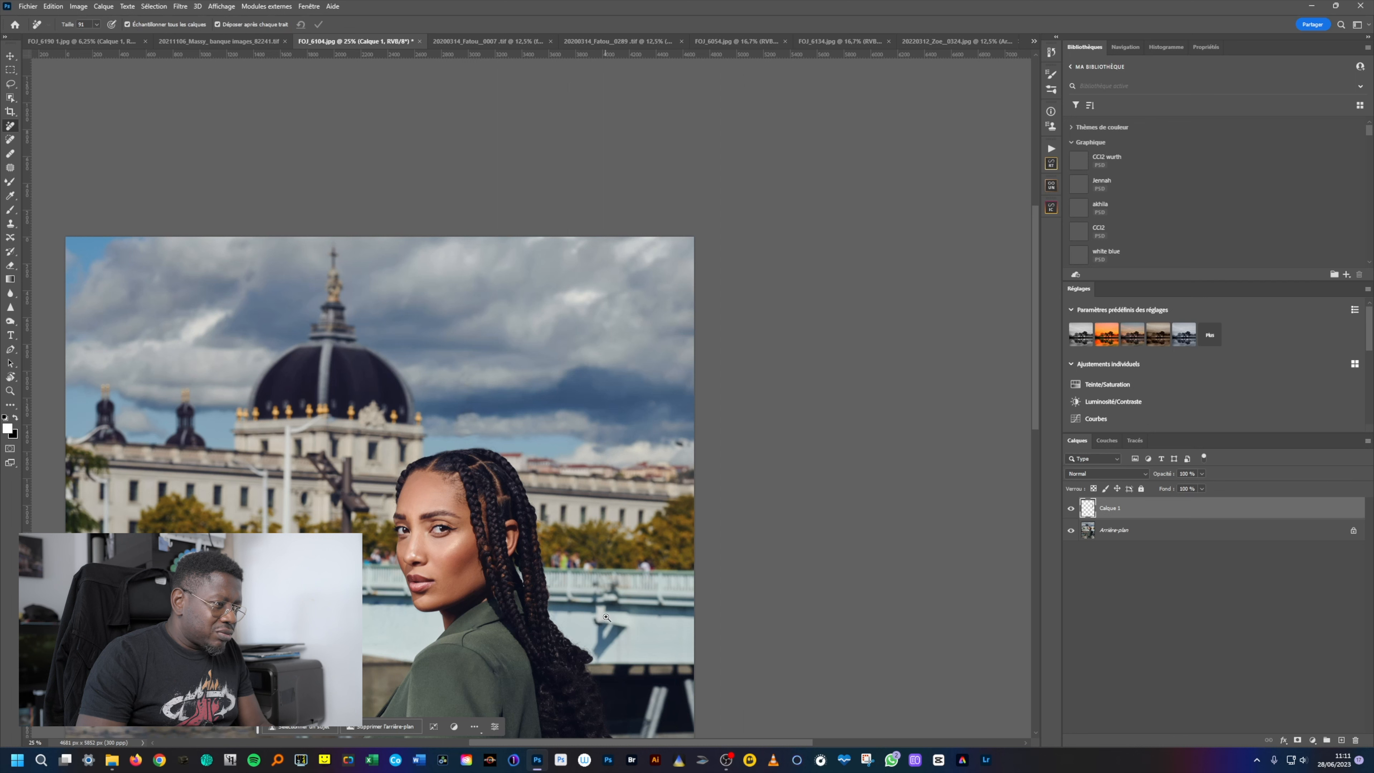
pyautogui.keyDown('ctrl'); pyautogui.click(605, 617); pyautogui.keyUp('ctrl')
pyautogui.moveTo(620, 601); pyautogui.dragTo(622, 475)
pyautogui.moveTo(635, 522)
pyautogui.mouseDown()
pyautogui.moveTo(593, 490)
pyautogui.moveTo(606, 492)
pyautogui.moveTo(594, 552)
pyautogui.moveTo(630, 514)
pyautogui.moveTo(602, 524)
pyautogui.moveTo(599, 510)
pyautogui.moveTo(611, 517)
pyautogui.mouseUp()
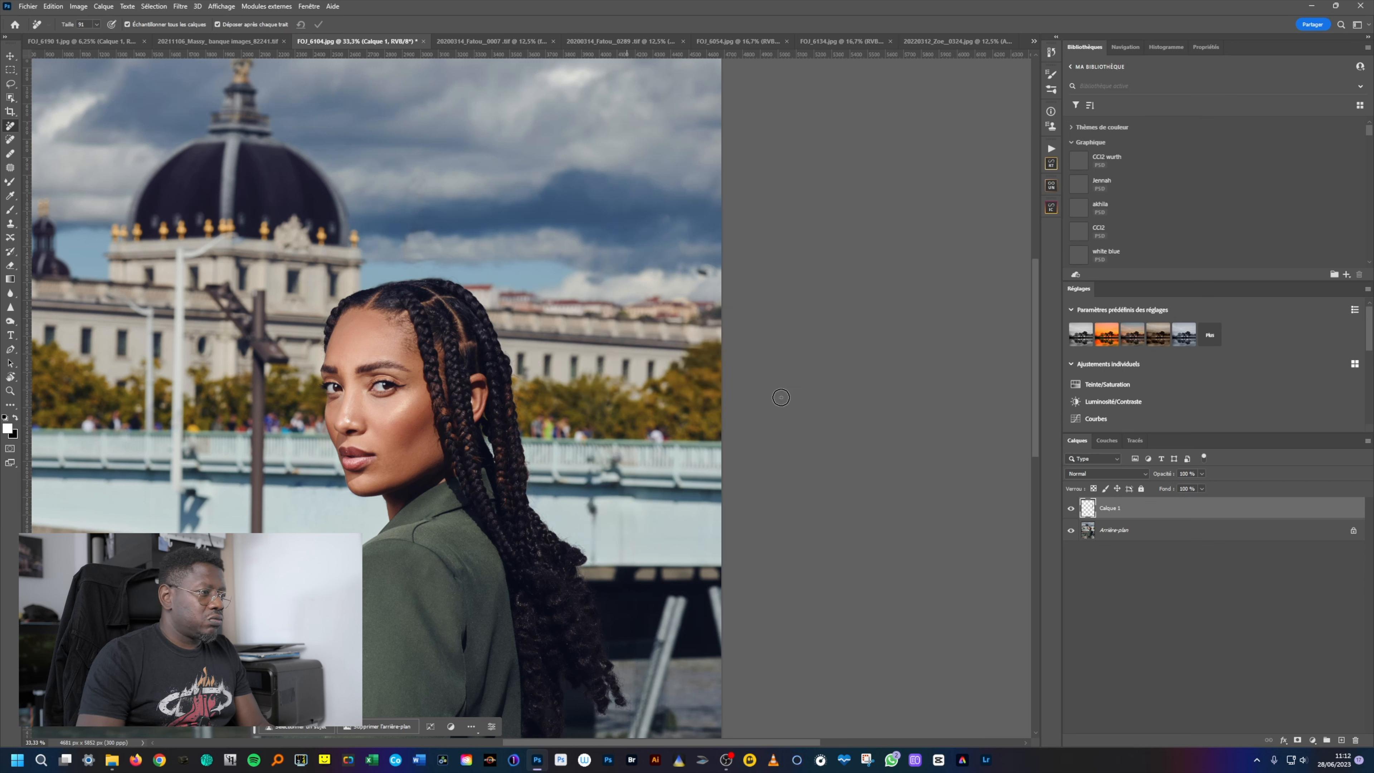
pyautogui.moveTo(591, 508); pyautogui.dragTo(596, 556)
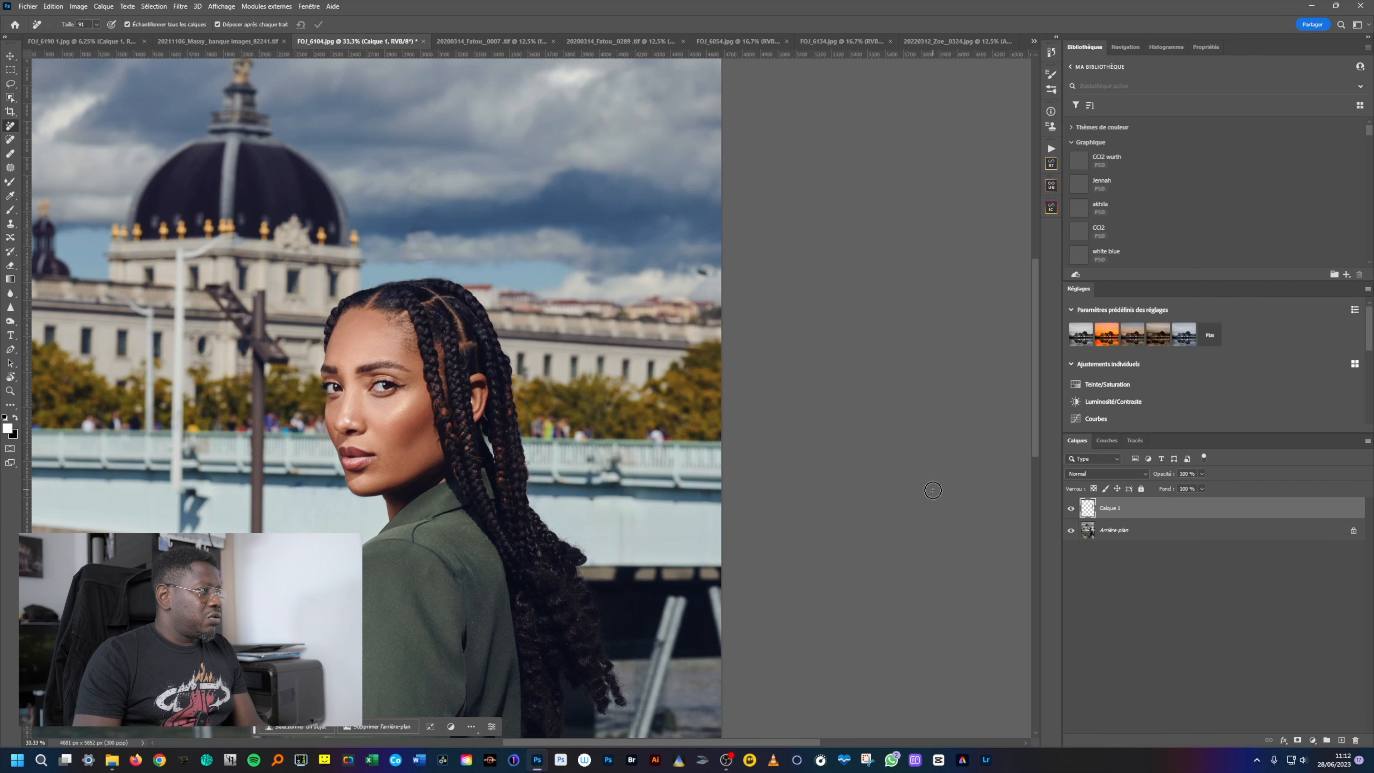
# Step: Toggle the visibility of Calque 1 off and on twice to check the cleaned bridge and sky against the original
pyautogui.click(1072, 509)
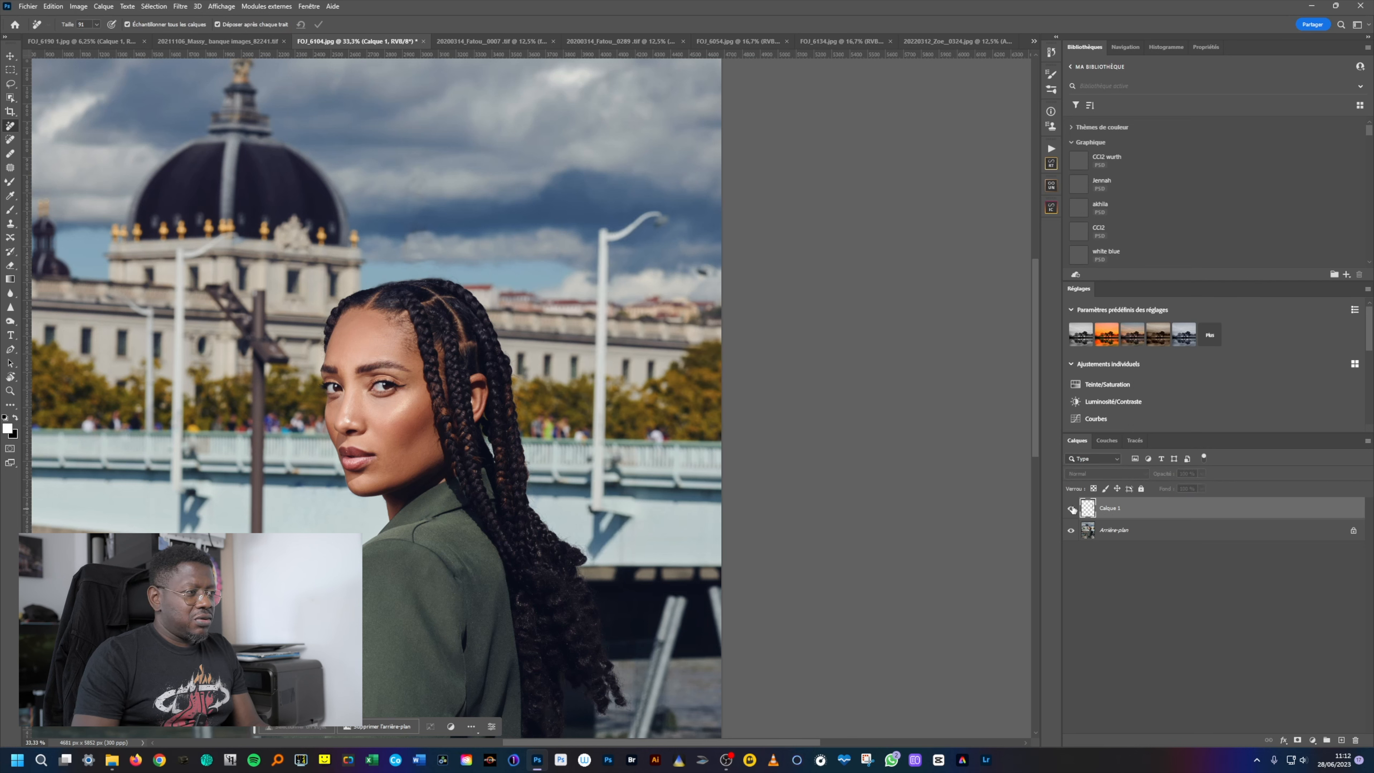
pyautogui.click(1072, 509)
pyautogui.click(1072, 509)
pyautogui.click(1071, 509)
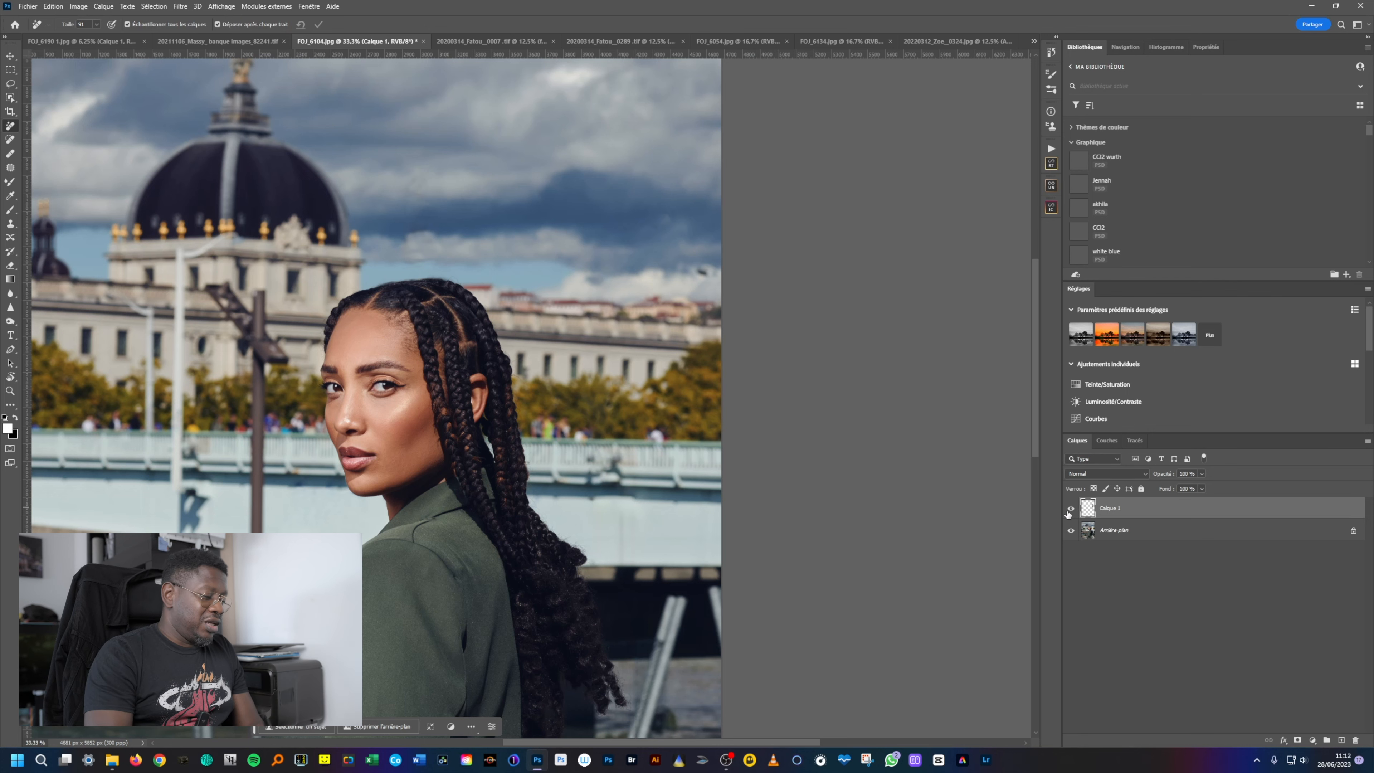
# Step: Erase the white lamppost in front of the domed building, plus its shadow on the bridge, using the Remove tool with a larger brush on Calque 1
pyautogui.moveTo(328, 273); pyautogui.dragTo(518, 160)
pyautogui.moveTo(407, 162); pyautogui.dragTo(460, 275)
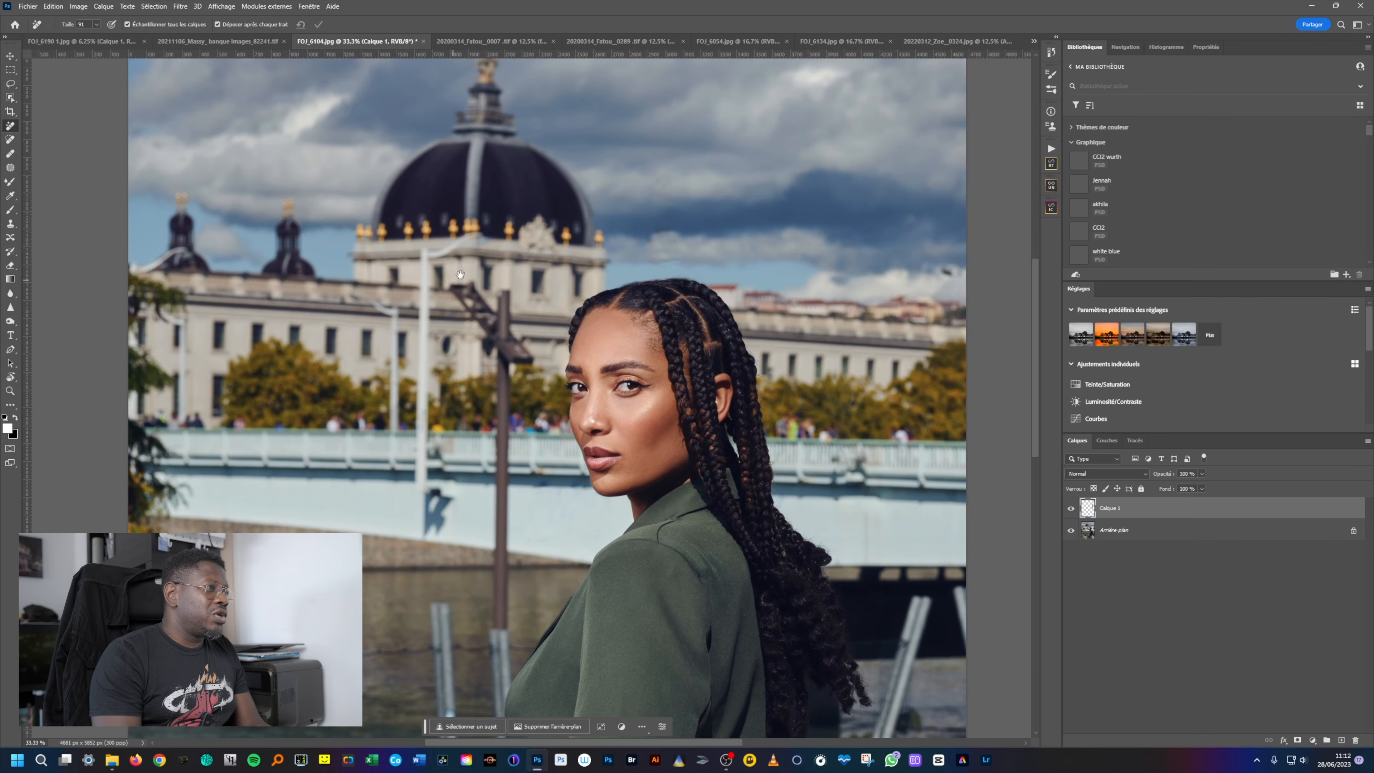
pyautogui.keyDown('alt'); pyautogui.rightClick(479, 244); pyautogui.keyUp('alt')
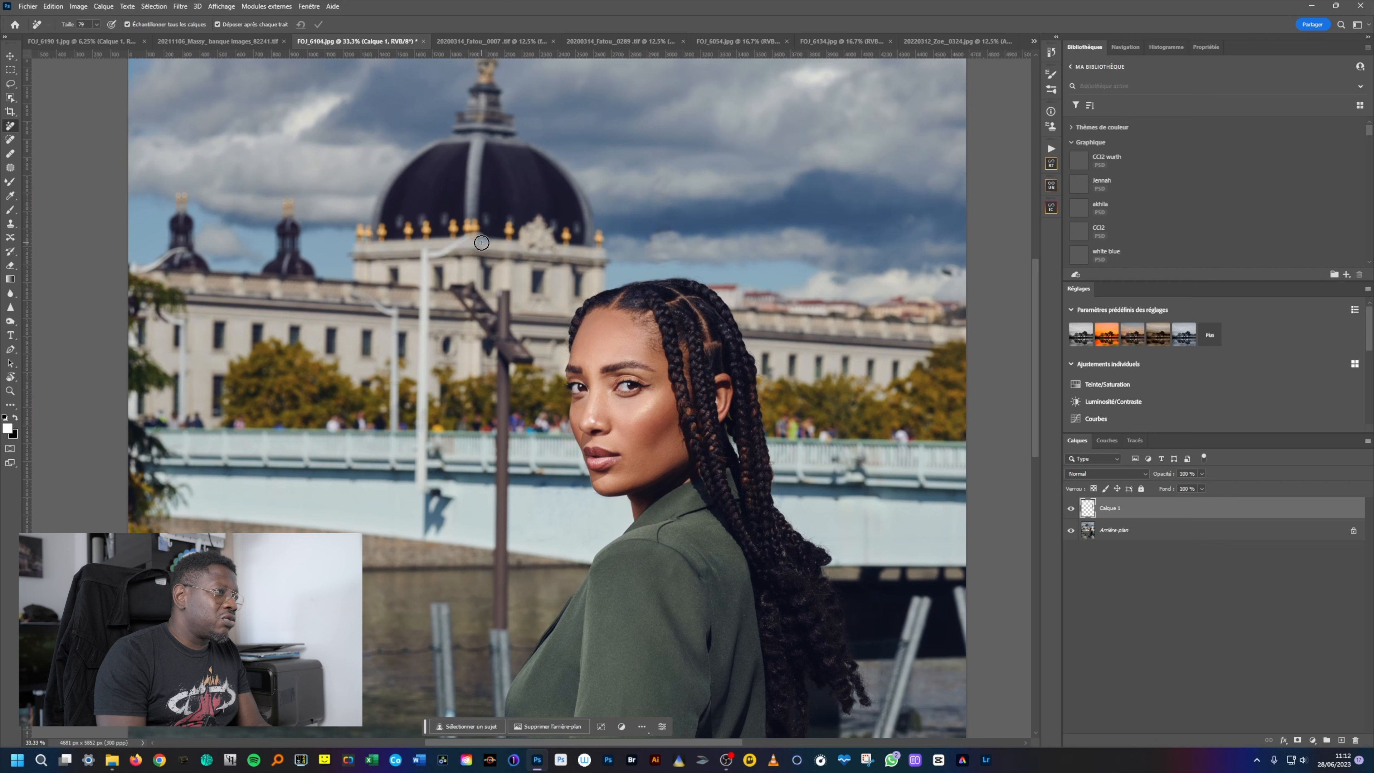
pyautogui.moveTo(477, 238)
pyautogui.mouseDown()
pyautogui.moveTo(424, 265)
pyautogui.moveTo(425, 531)
pyautogui.moveTo(431, 492)
pyautogui.moveTo(424, 518)
pyautogui.mouseUp()
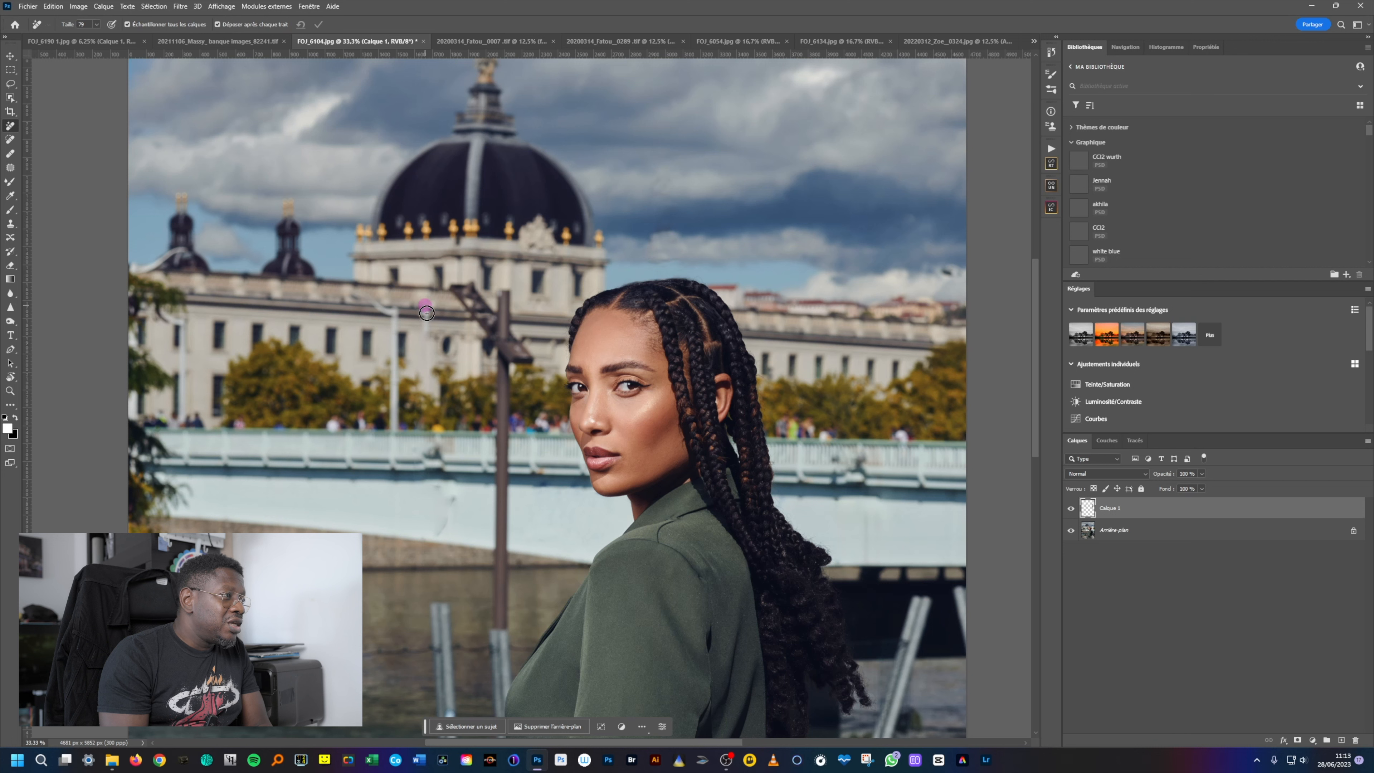
pyautogui.moveTo(425, 328); pyautogui.dragTo(426, 322)
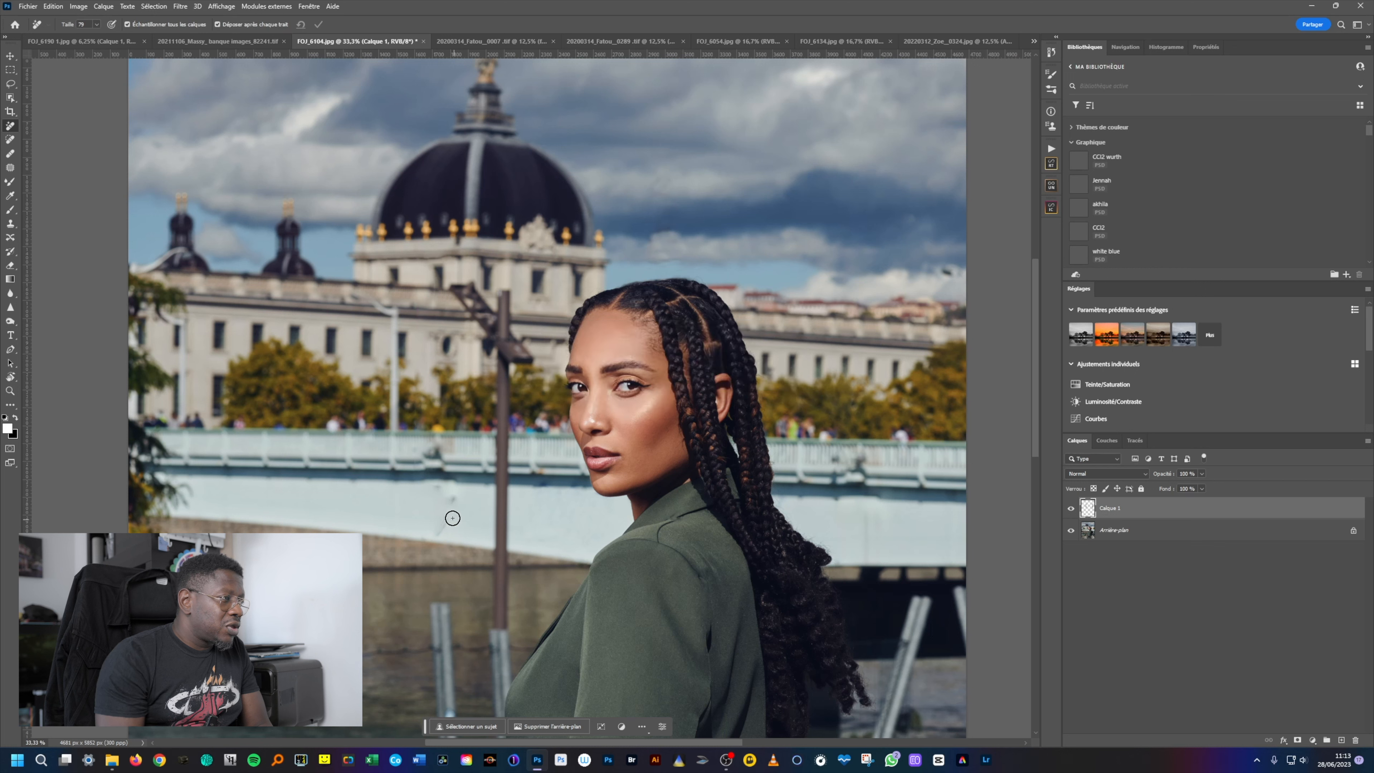
pyautogui.moveTo(454, 500)
pyautogui.mouseDown()
pyautogui.moveTo(437, 491)
pyautogui.moveTo(435, 530)
pyautogui.moveTo(452, 501)
pyautogui.moveTo(438, 491)
pyautogui.moveTo(444, 504)
pyautogui.mouseUp()
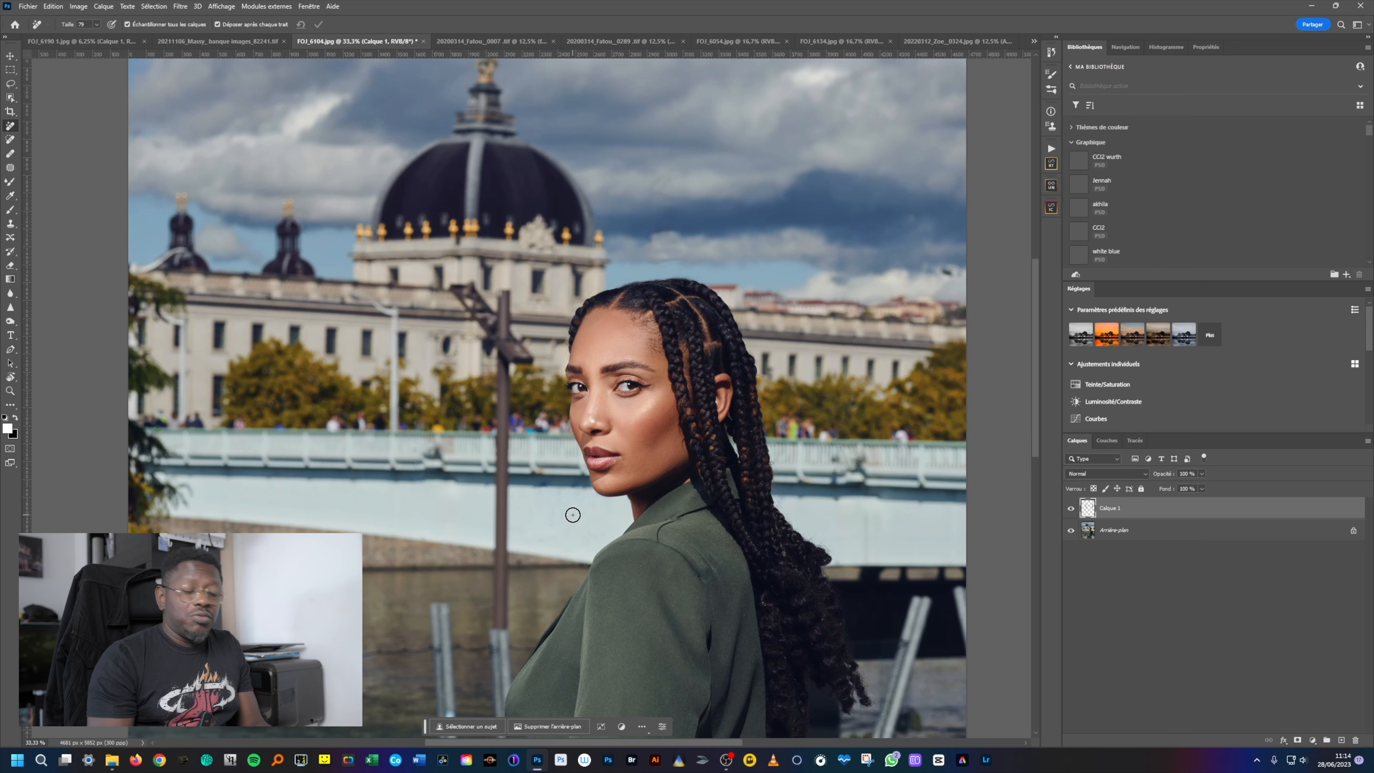
# Step: Hide and reshow Calque 1 twice to compare the whole bridge photo with and without the lampposts
pyautogui.keyDown('alt'); pyautogui.click(493, 410); pyautogui.keyUp('alt')
pyautogui.keyDown('alt'); pyautogui.click(494, 409); pyautogui.keyUp('alt')
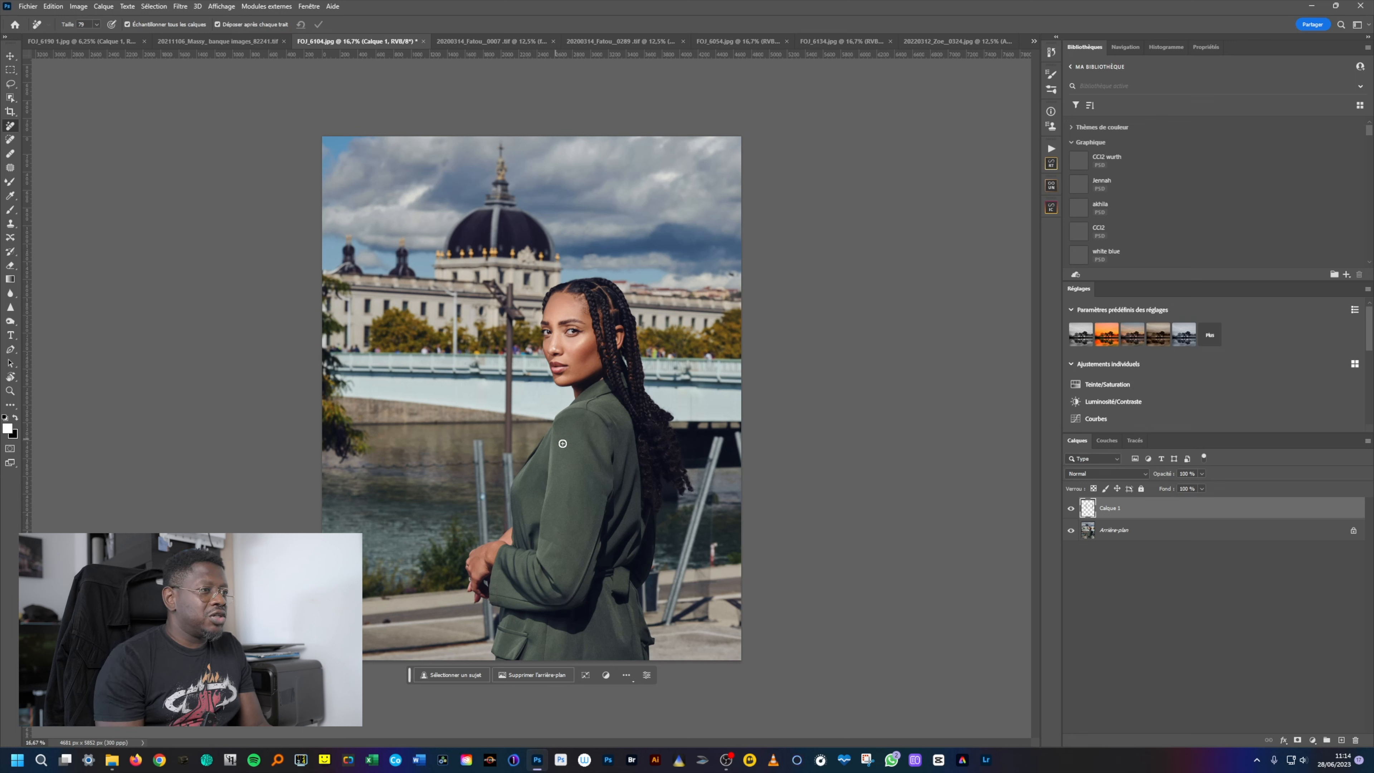
pyautogui.click(1073, 509)
pyautogui.click(1073, 509)
pyautogui.click(1072, 509)
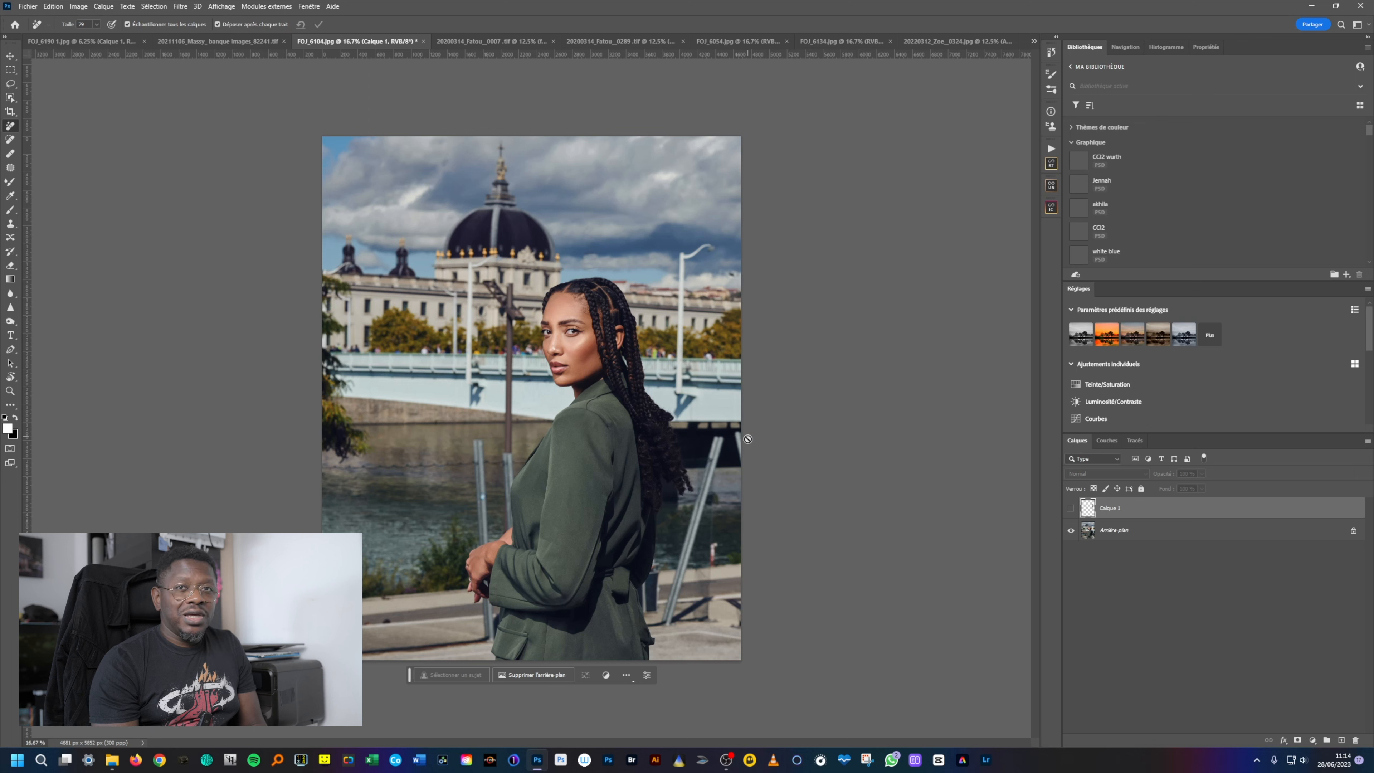
pyautogui.click(1071, 508)
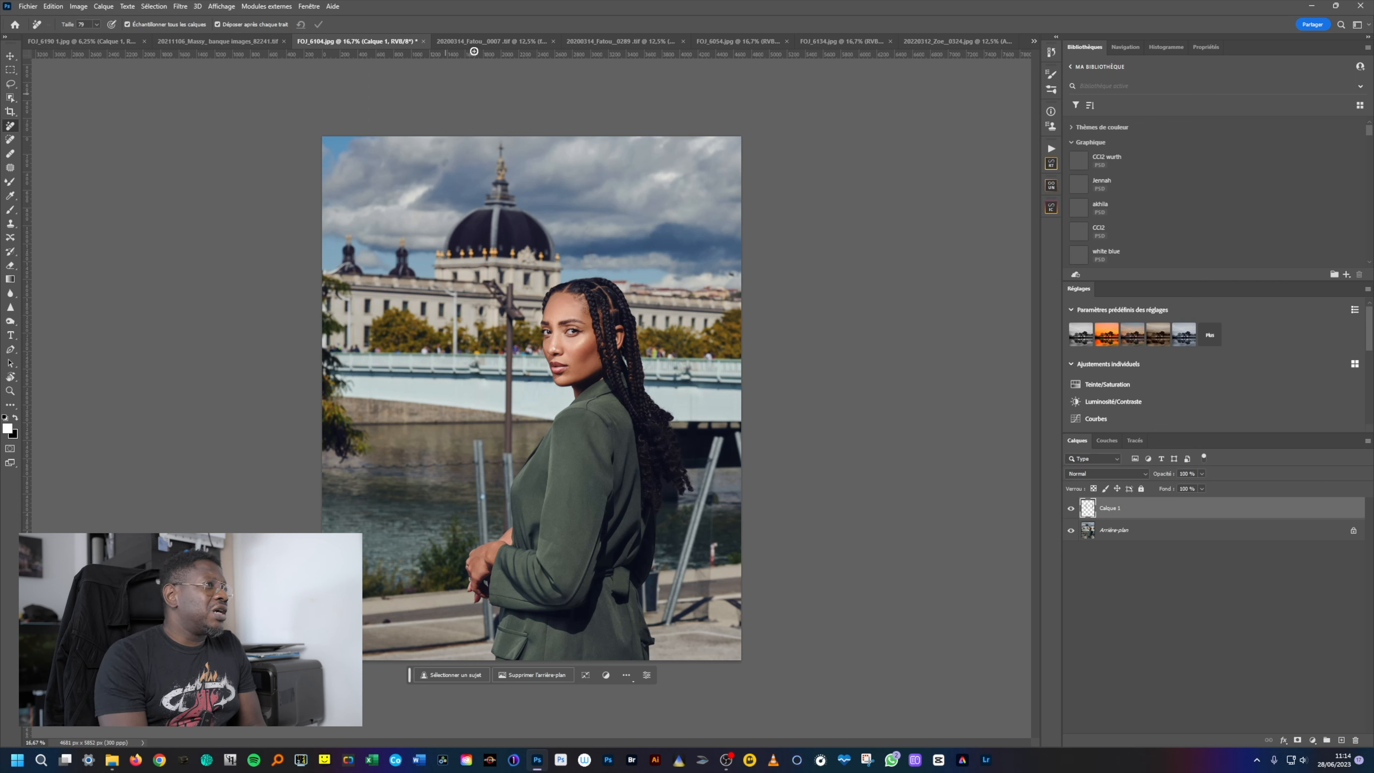
# Step: In the open studio portrait of the woman in a black strapped top, stamp all visible layers into a merged layer and add an empty layer above
pyautogui.click(485, 43)
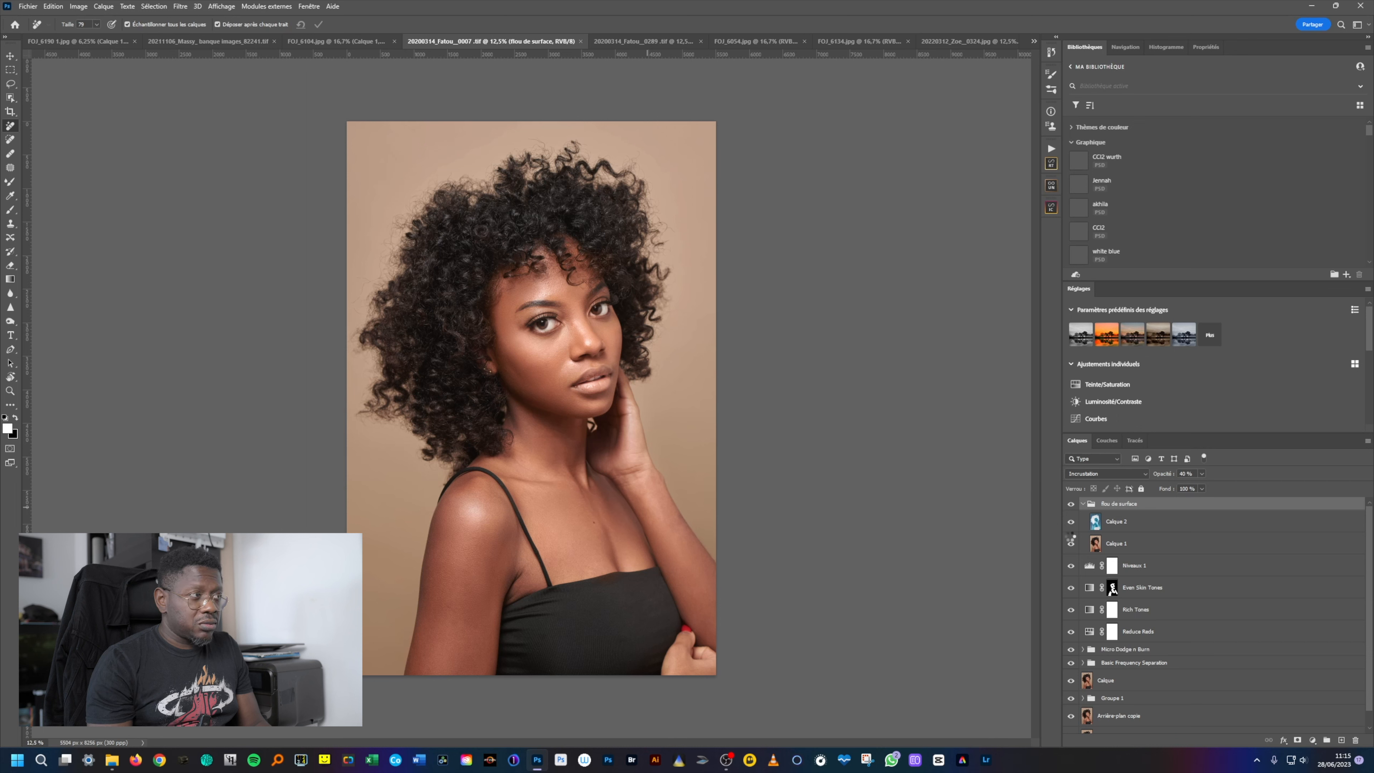
pyautogui.hotkey('ctrl', 'shift', 'alt', 'n')
pyautogui.hotkey('ctrl', 'shift', 'alt', 'e')
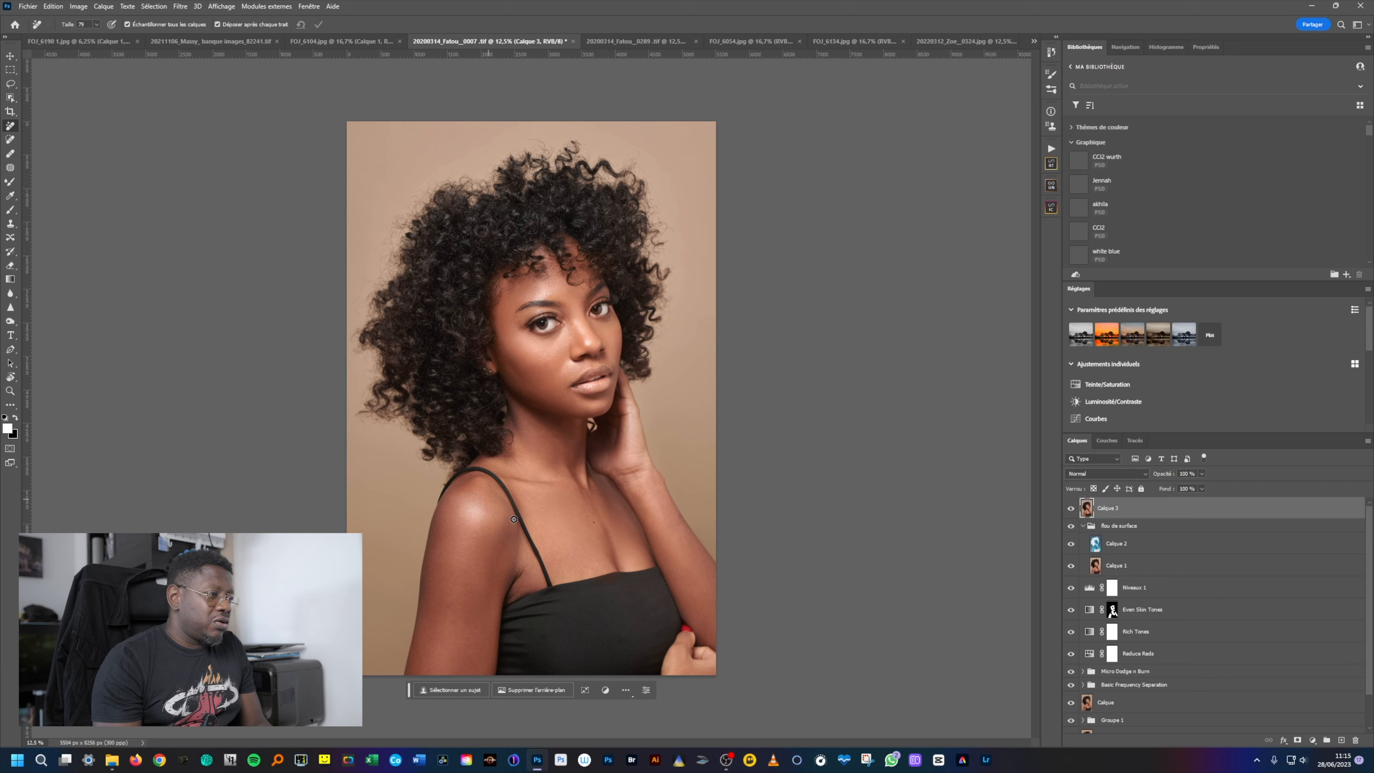
pyautogui.click(1342, 740)
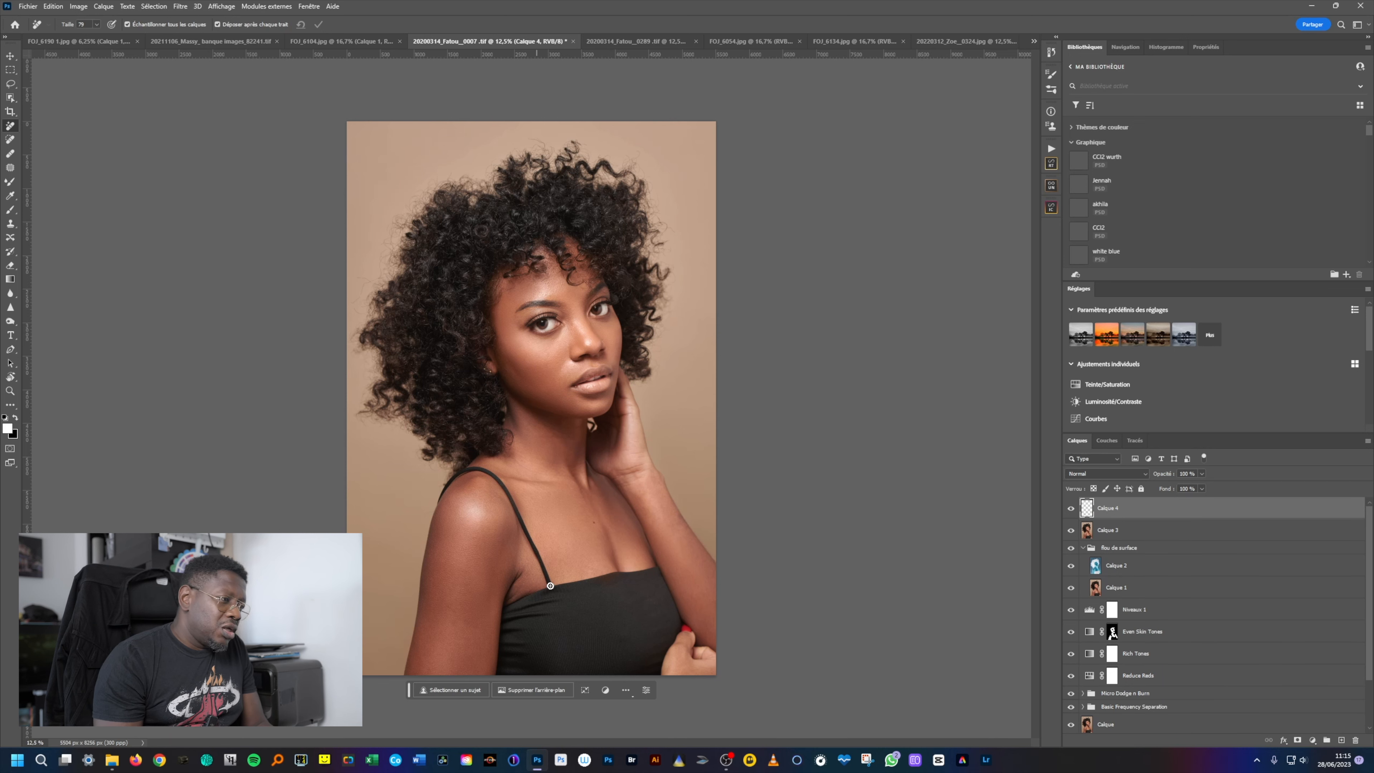
# Step: Flatten all layers of the studio portrait into a single background
pyautogui.scroll(1, 560, 585)
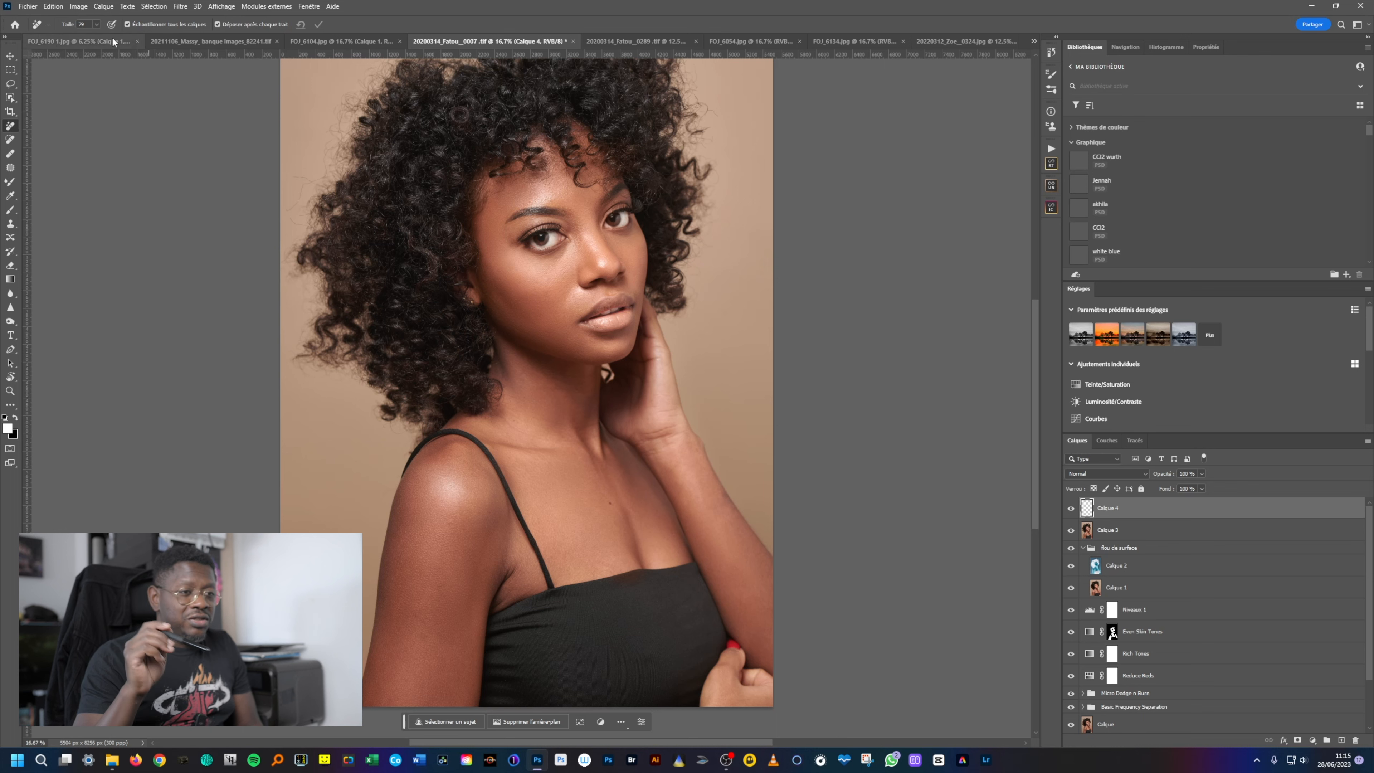
pyautogui.click(103, 6)
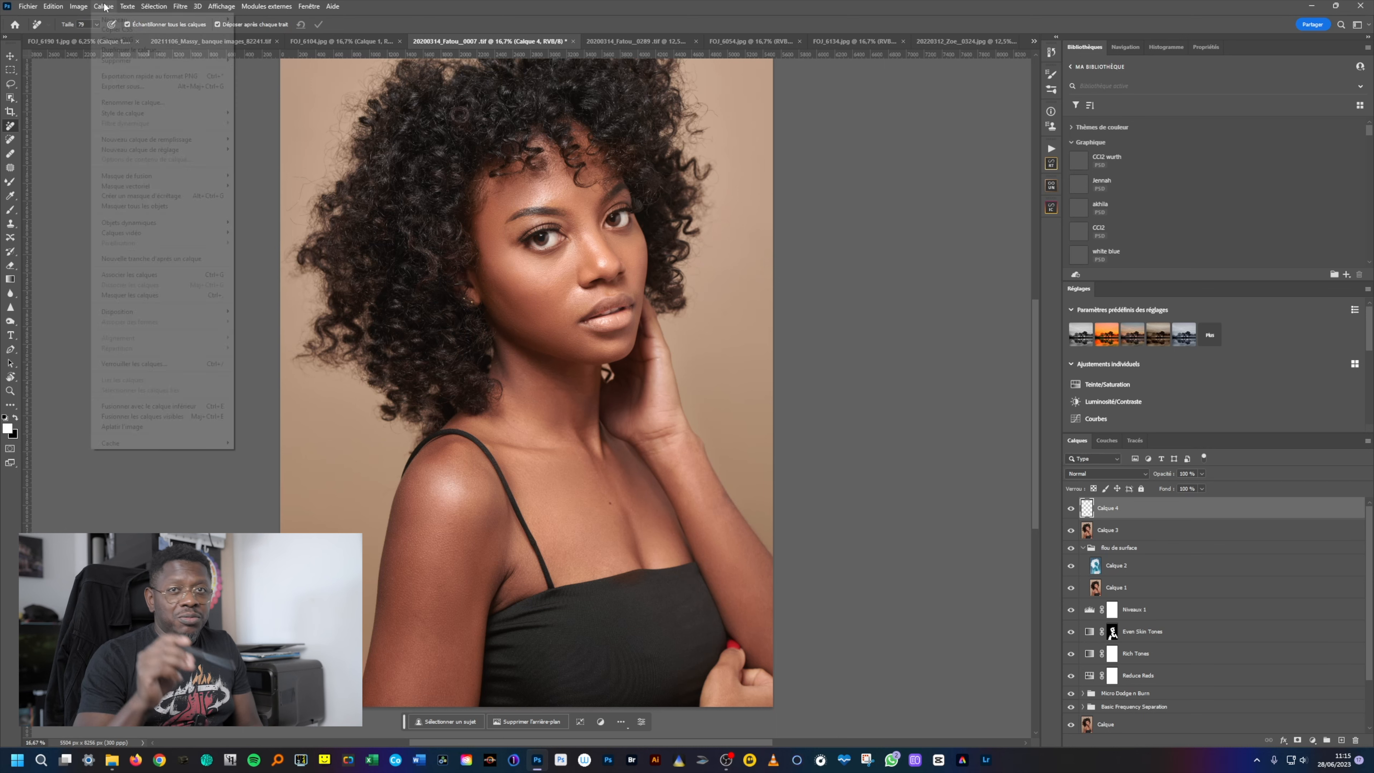
pyautogui.click(170, 428)
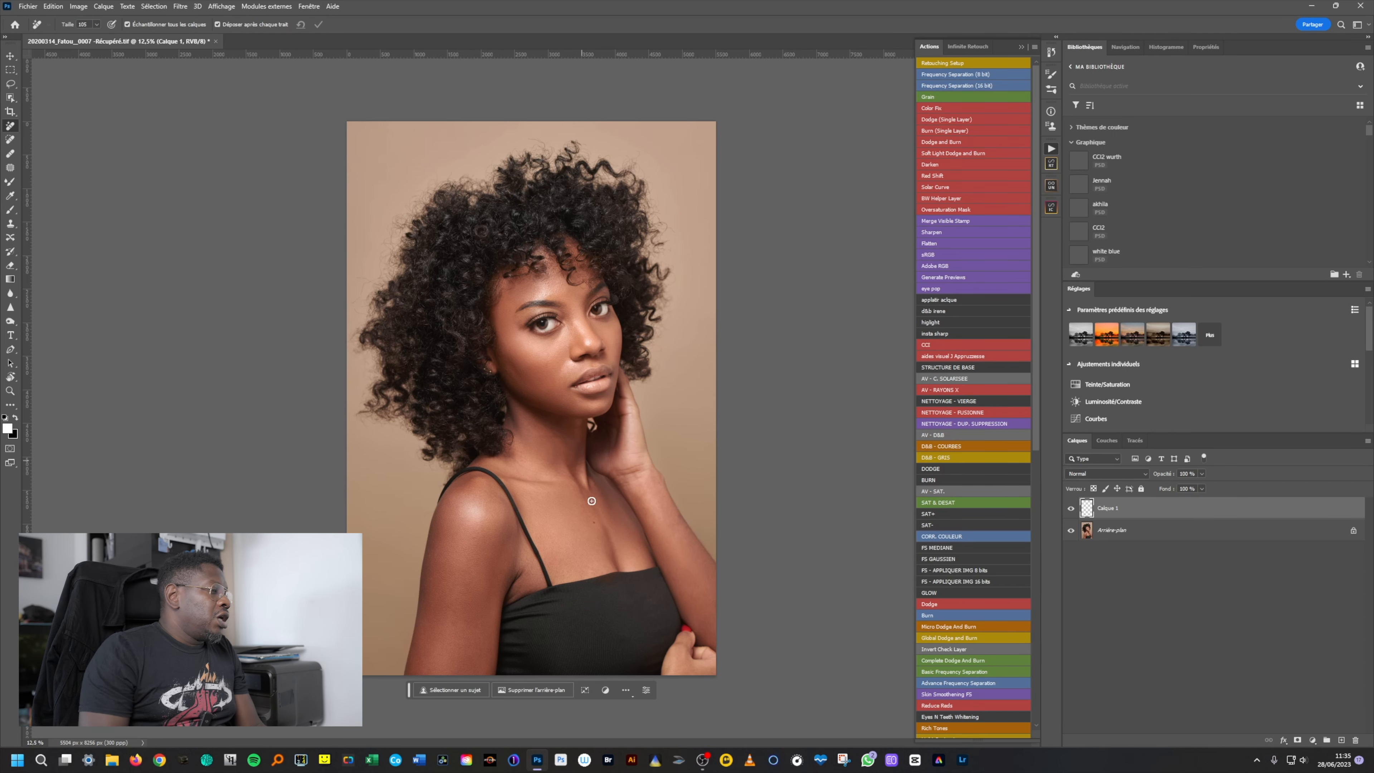
# Step: Erase the black top's shoulder strap and clean up its leftover traces on the shoulder and chest with the Remove tool on Calque 1
pyautogui.scroll(2, 547, 576)
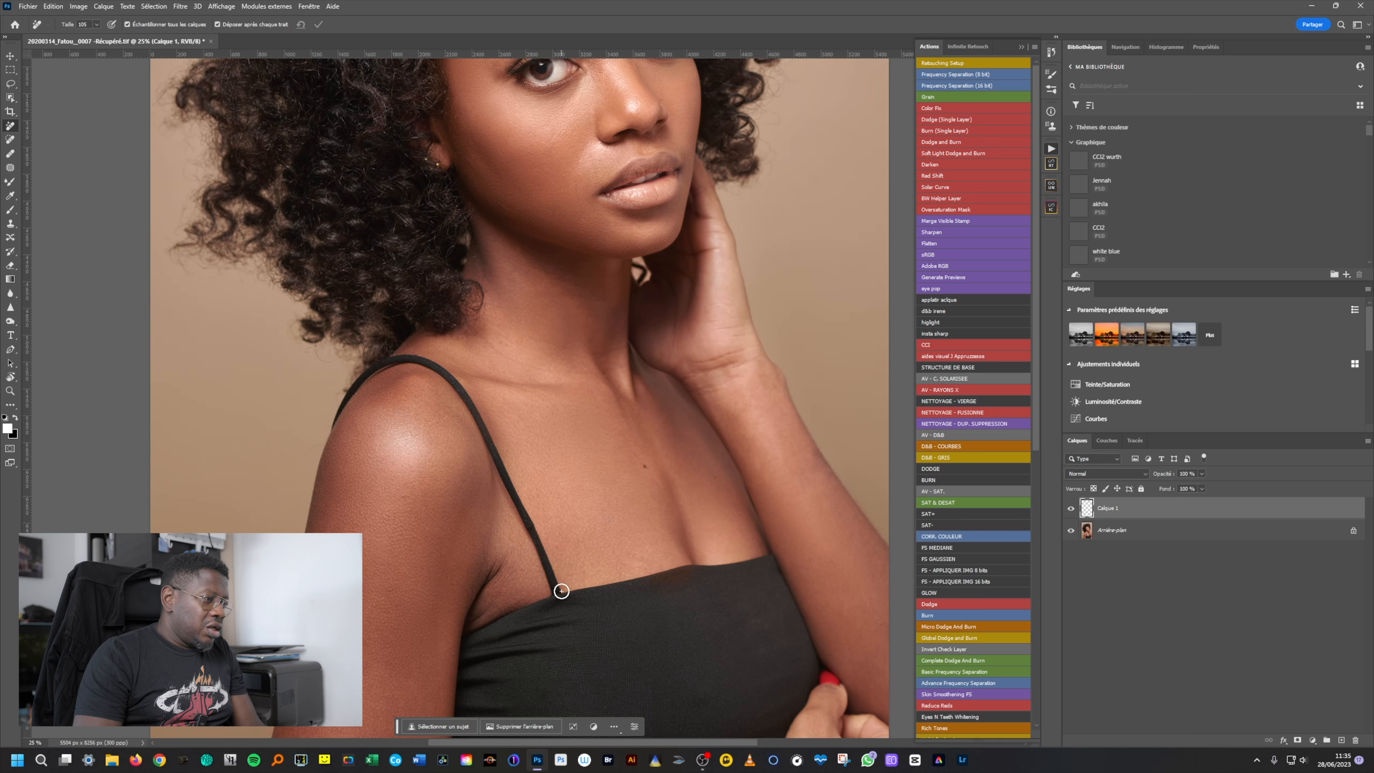
pyautogui.moveTo(562, 591)
pyautogui.mouseDown()
pyautogui.moveTo(543, 555)
pyautogui.moveTo(553, 579)
pyautogui.moveTo(470, 399)
pyautogui.moveTo(442, 377)
pyautogui.moveTo(479, 423)
pyautogui.moveTo(420, 363)
pyautogui.moveTo(447, 372)
pyautogui.moveTo(376, 366)
pyautogui.moveTo(332, 427)
pyautogui.moveTo(385, 361)
pyautogui.moveTo(416, 359)
pyautogui.moveTo(448, 382)
pyautogui.moveTo(408, 364)
pyautogui.moveTo(362, 377)
pyautogui.moveTo(406, 359)
pyautogui.moveTo(464, 400)
pyautogui.mouseUp()
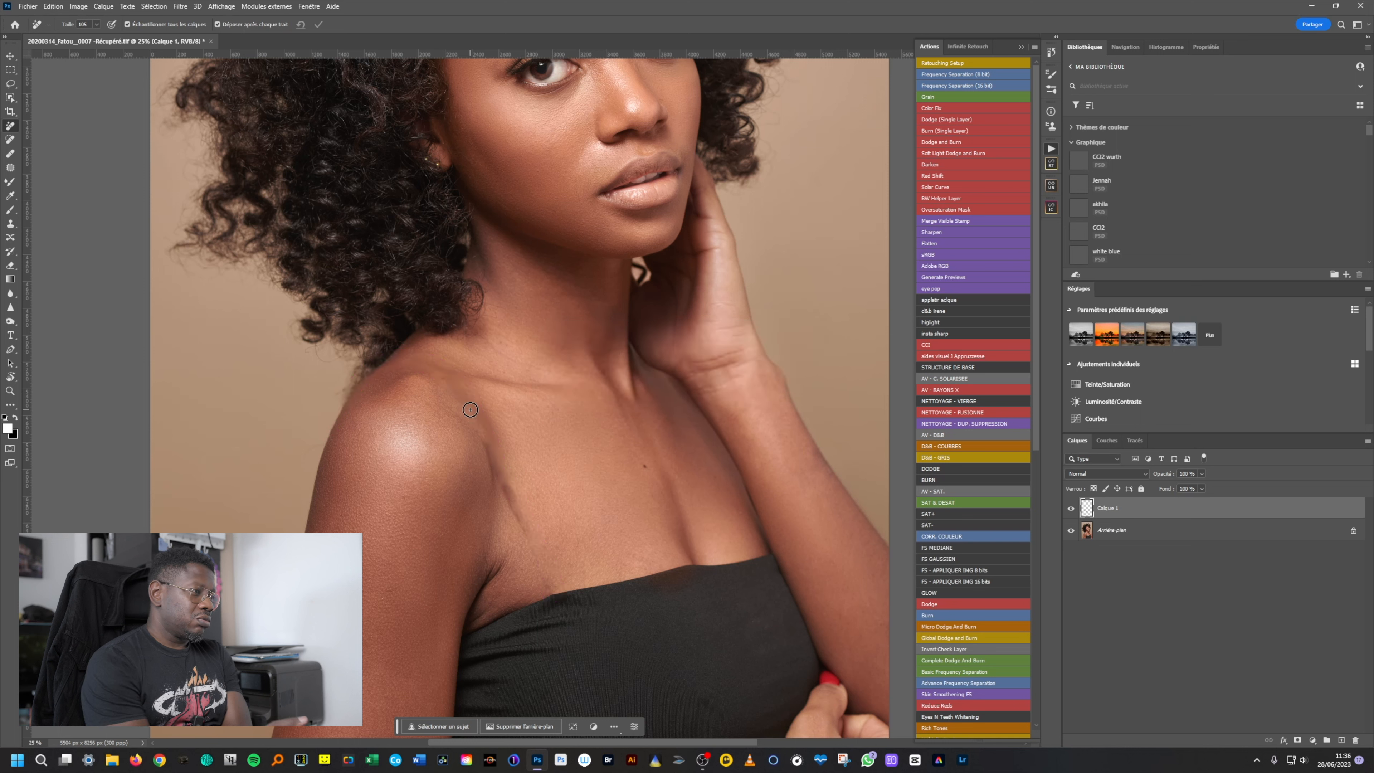
pyautogui.moveTo(528, 537); pyautogui.dragTo(514, 502)
pyautogui.moveTo(551, 583); pyautogui.dragTo(545, 566)
pyautogui.moveTo(491, 451); pyautogui.dragTo(504, 487)
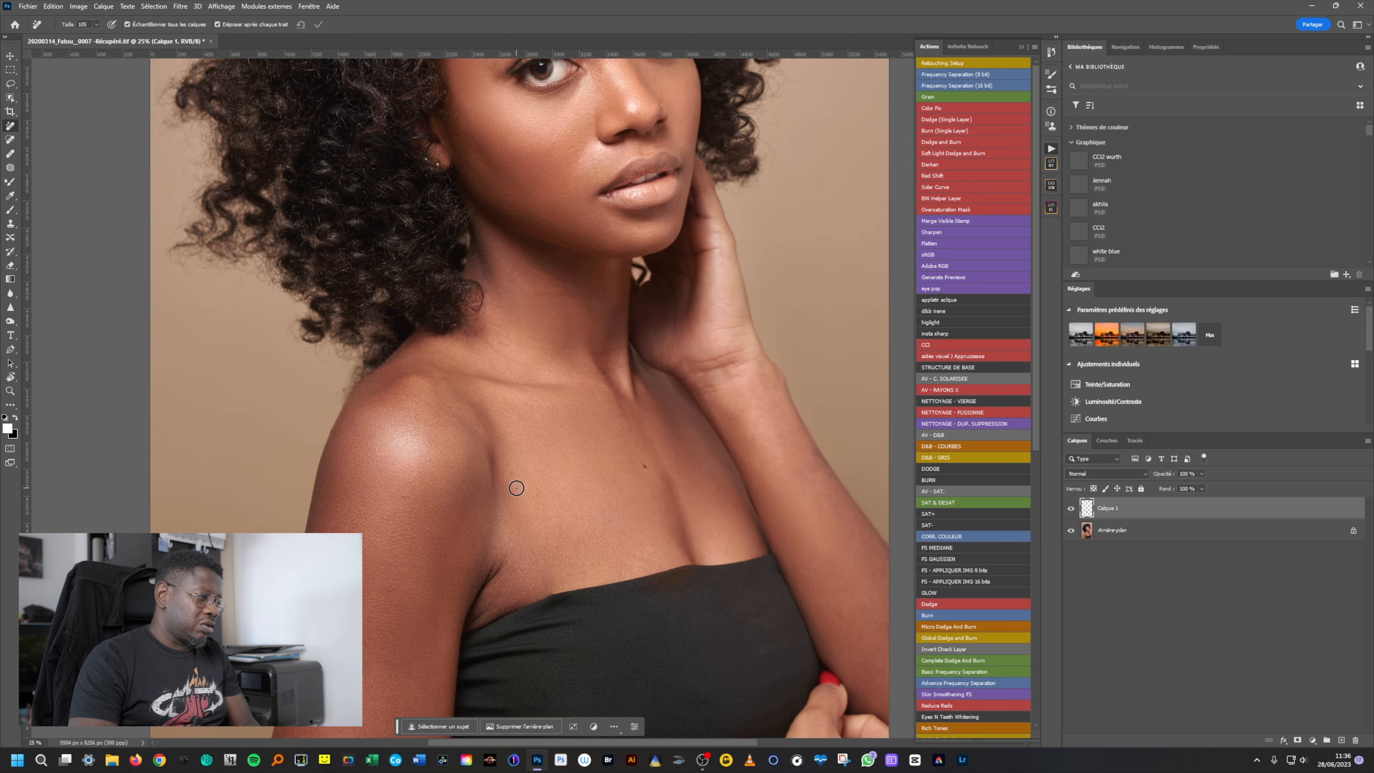
pyautogui.moveTo(483, 420); pyautogui.dragTo(504, 462)
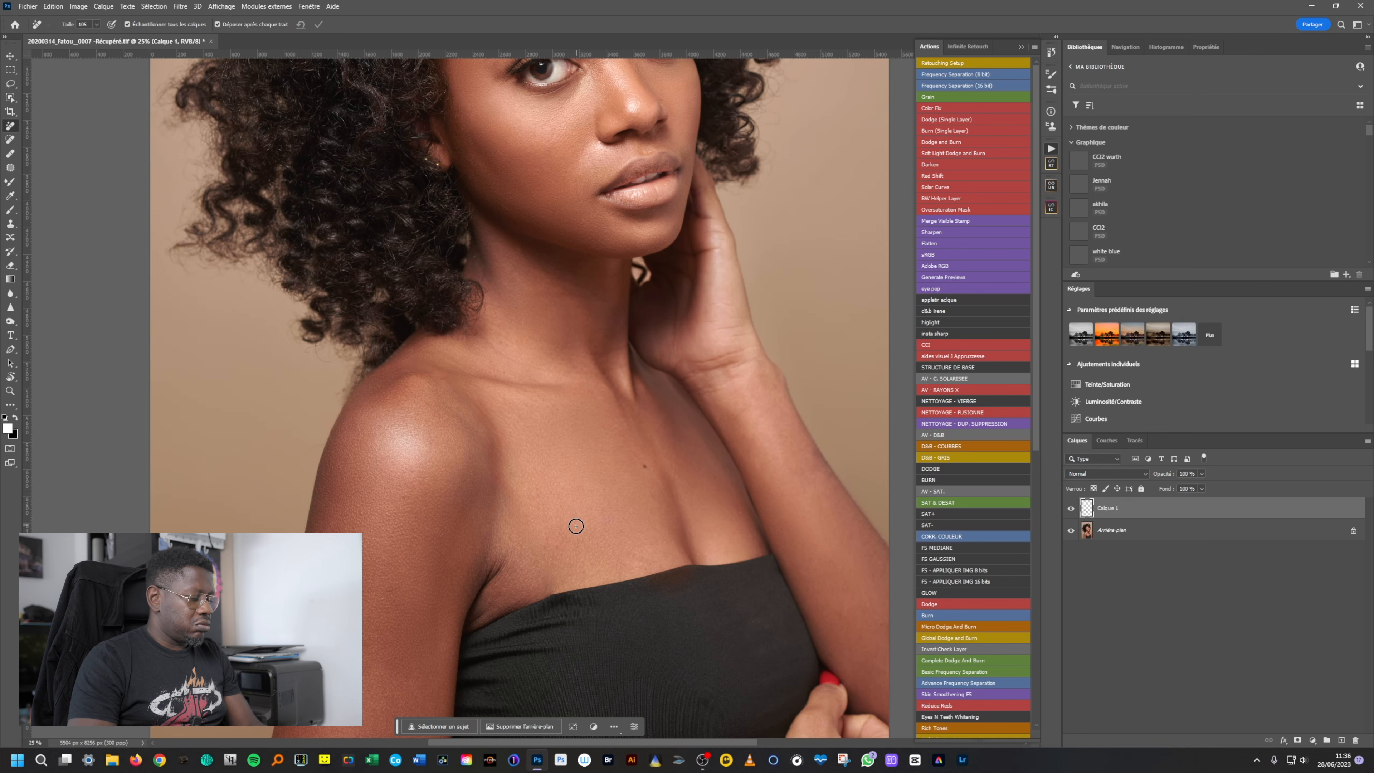
pyautogui.moveTo(481, 403); pyautogui.dragTo(502, 437)
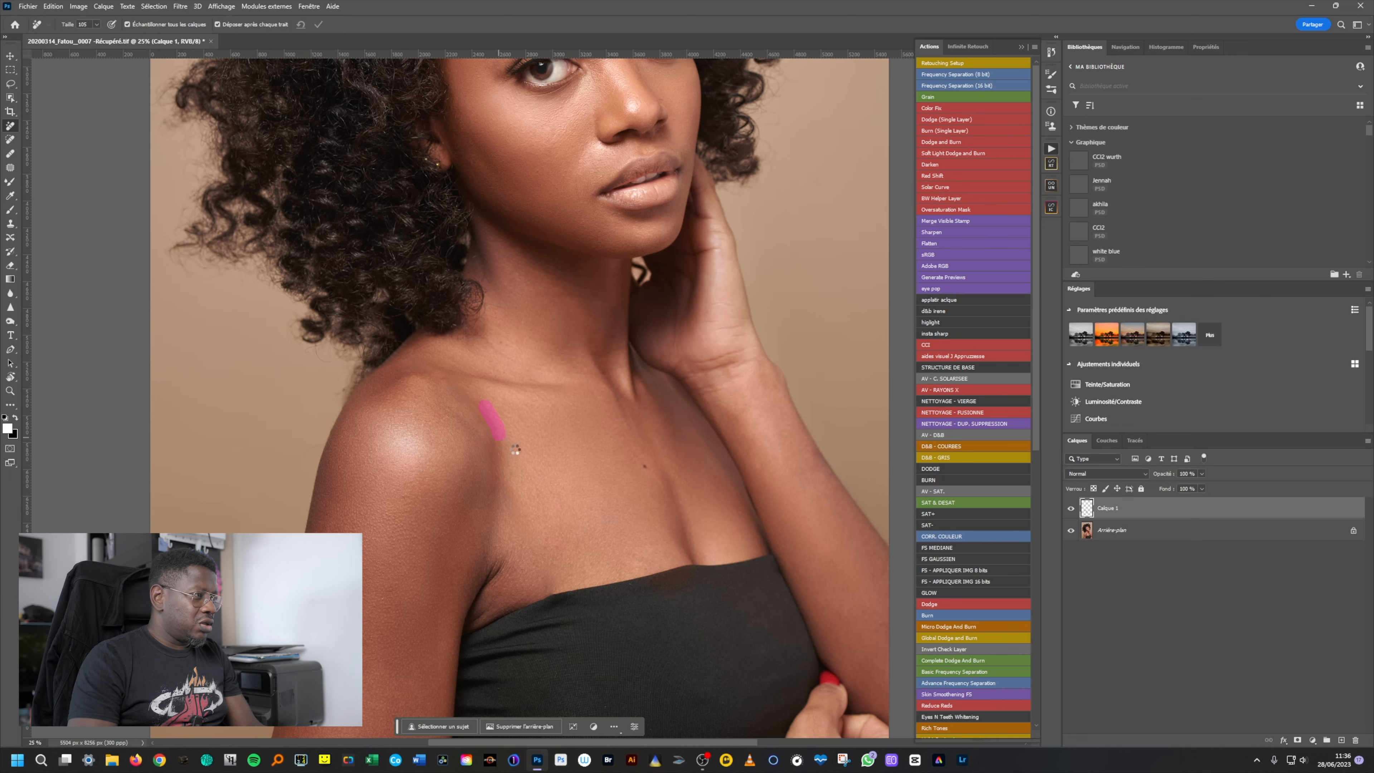
pyautogui.scroll(-4, 520, 456)
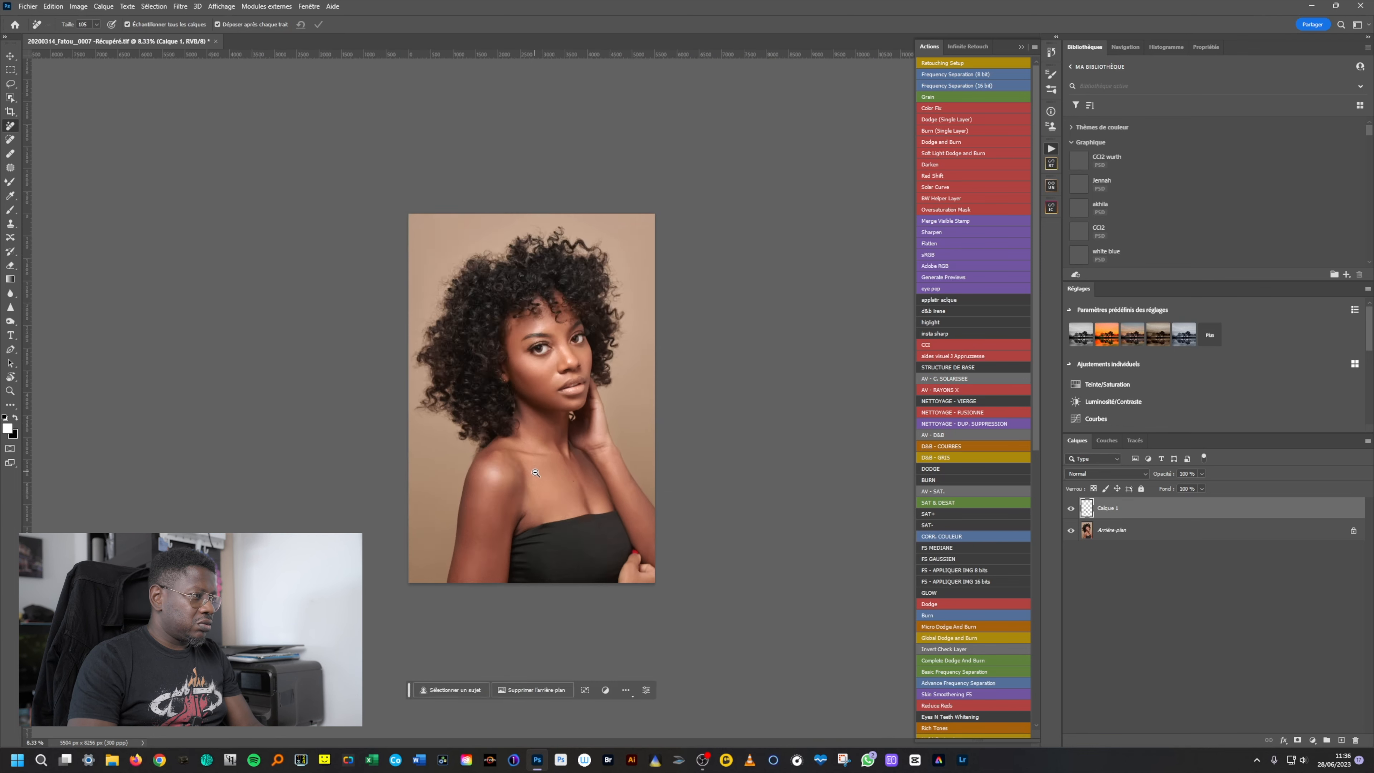